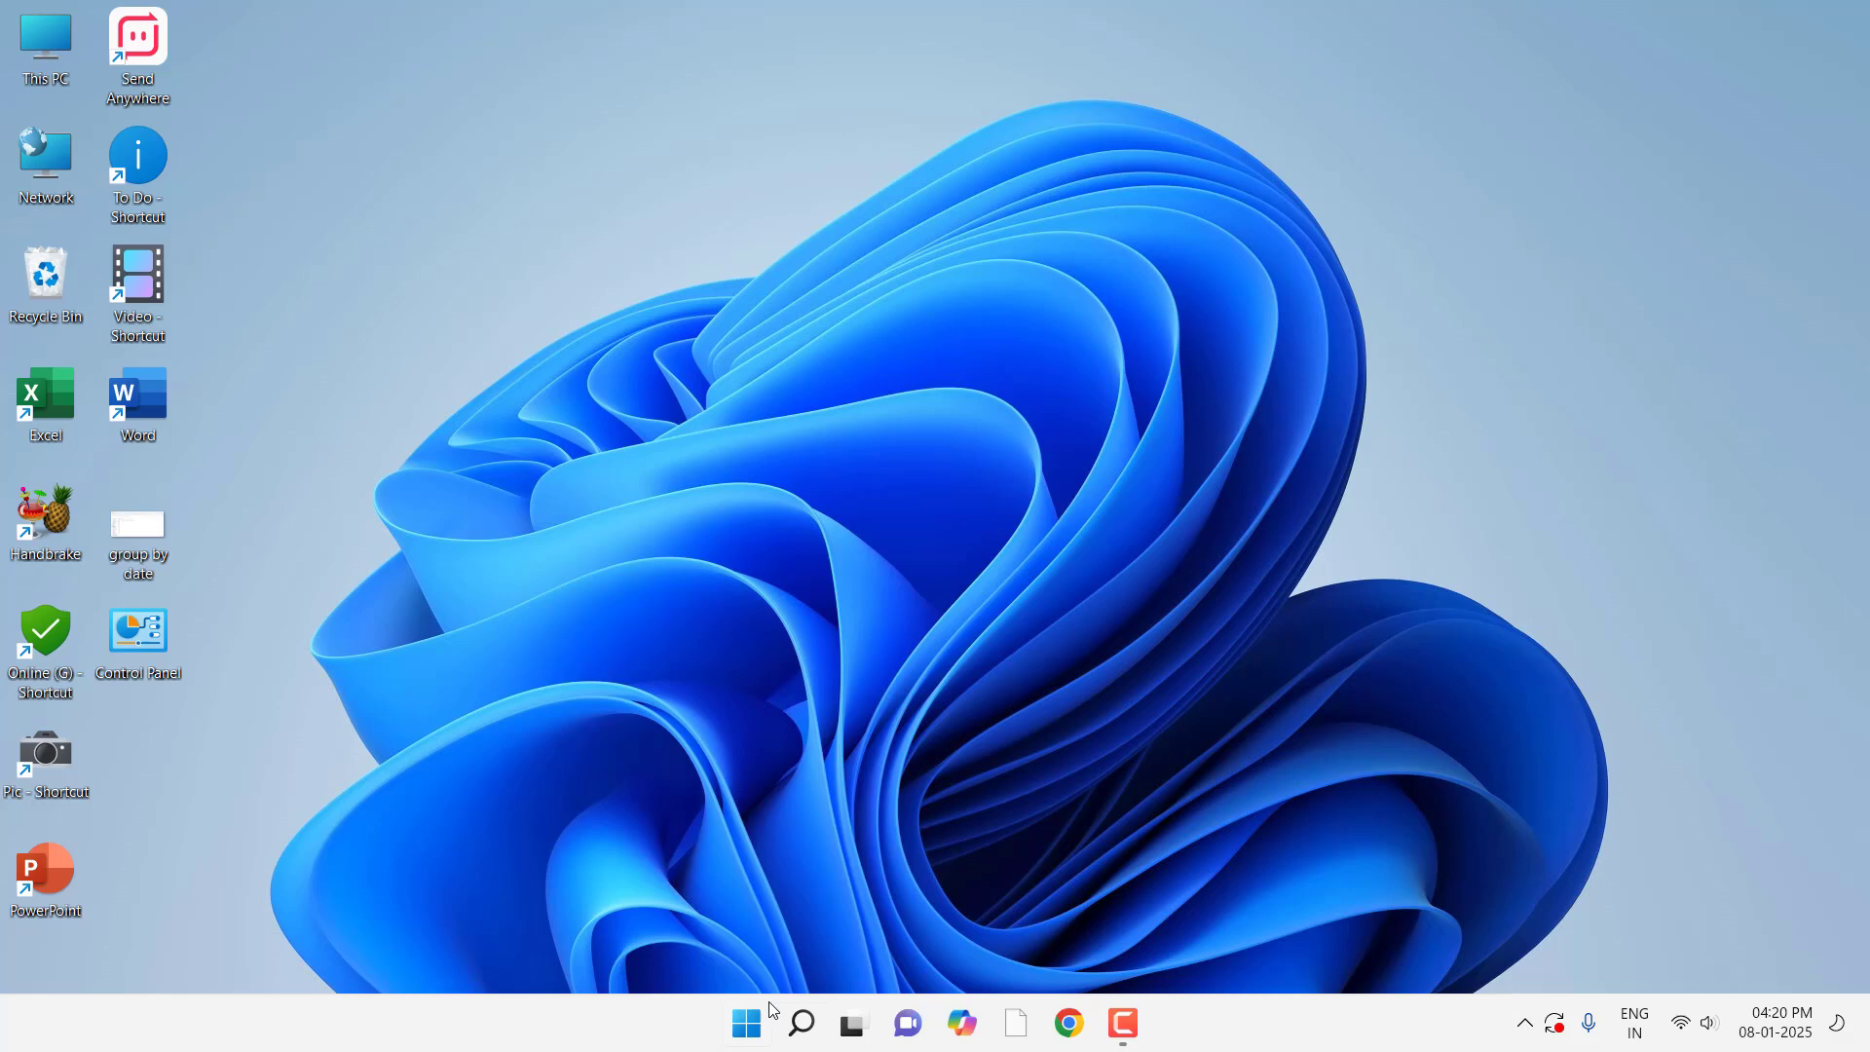
Step: Under Personalization > Lock screen, turn off the lock screen picture on the sign-in screen and close Settings
left_click(748, 1024)
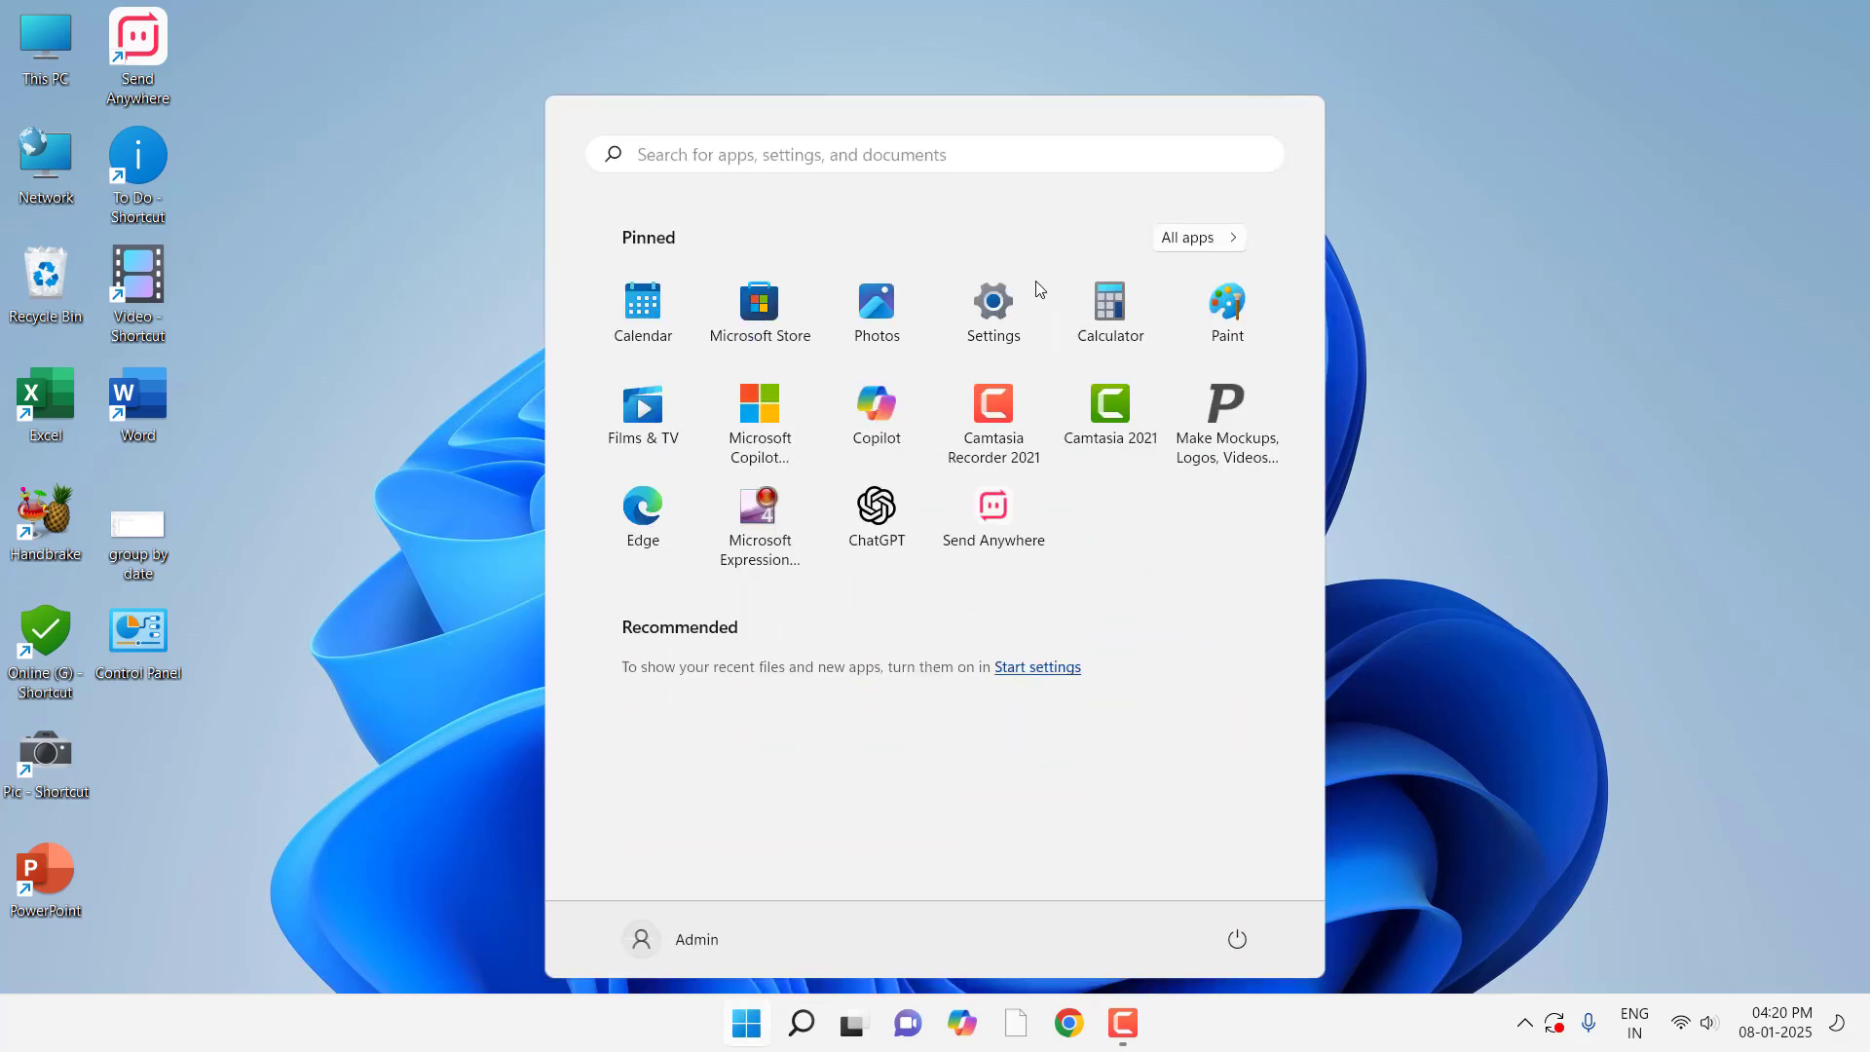
left_click(1007, 322)
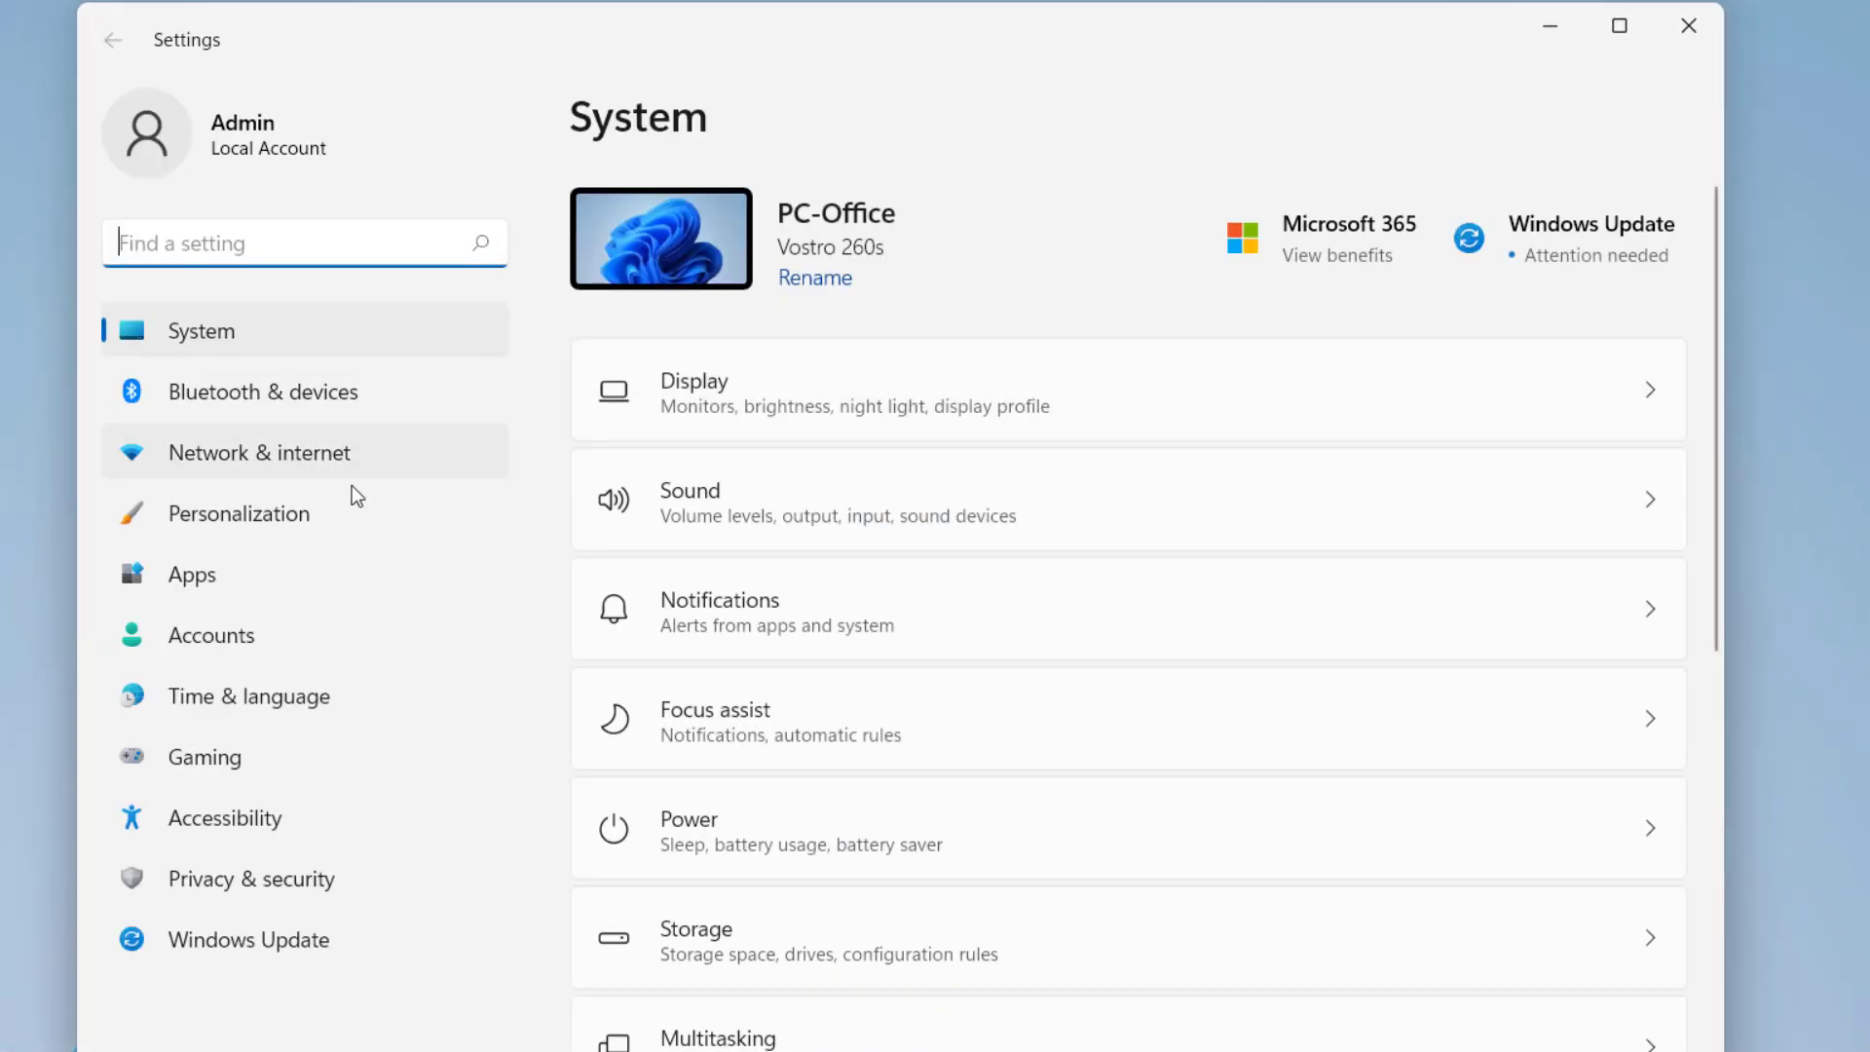
left_click(260, 532)
scroll(1142, 623, "down", 1)
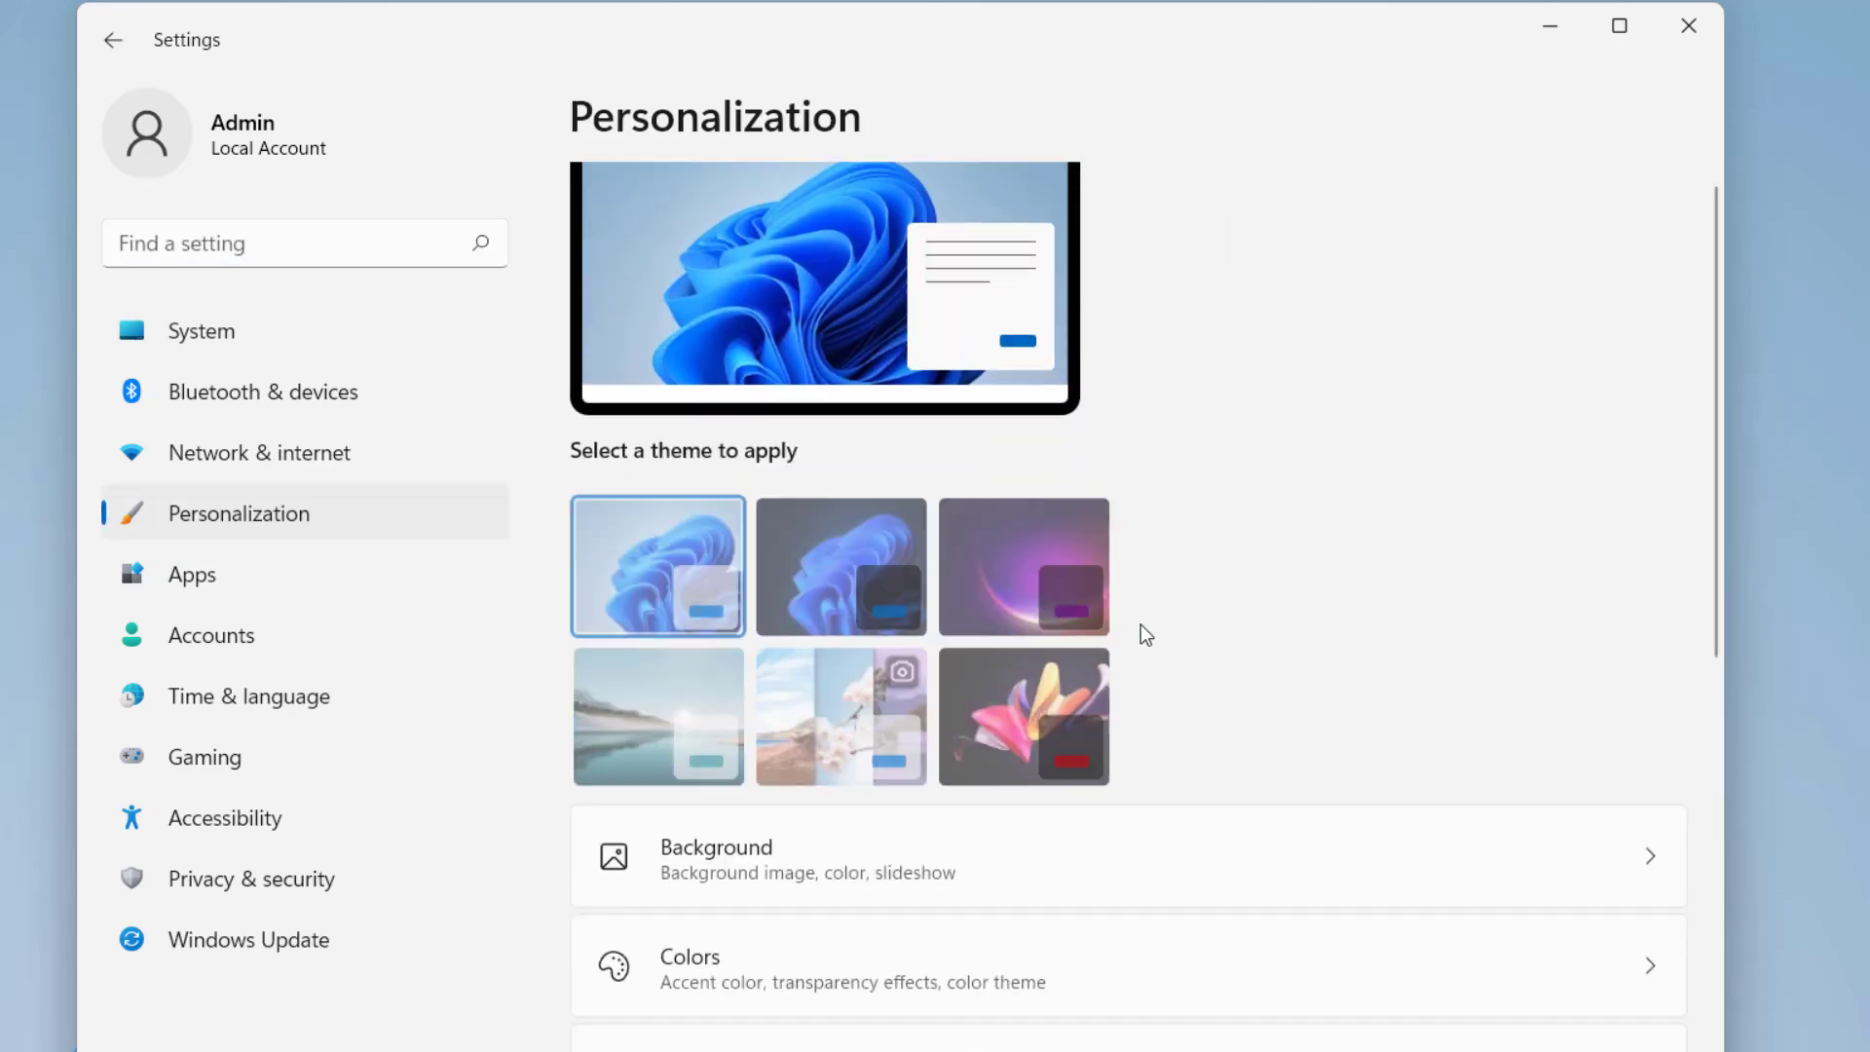
scroll(1141, 626, "down", 4)
scroll(1141, 625, "down", 2)
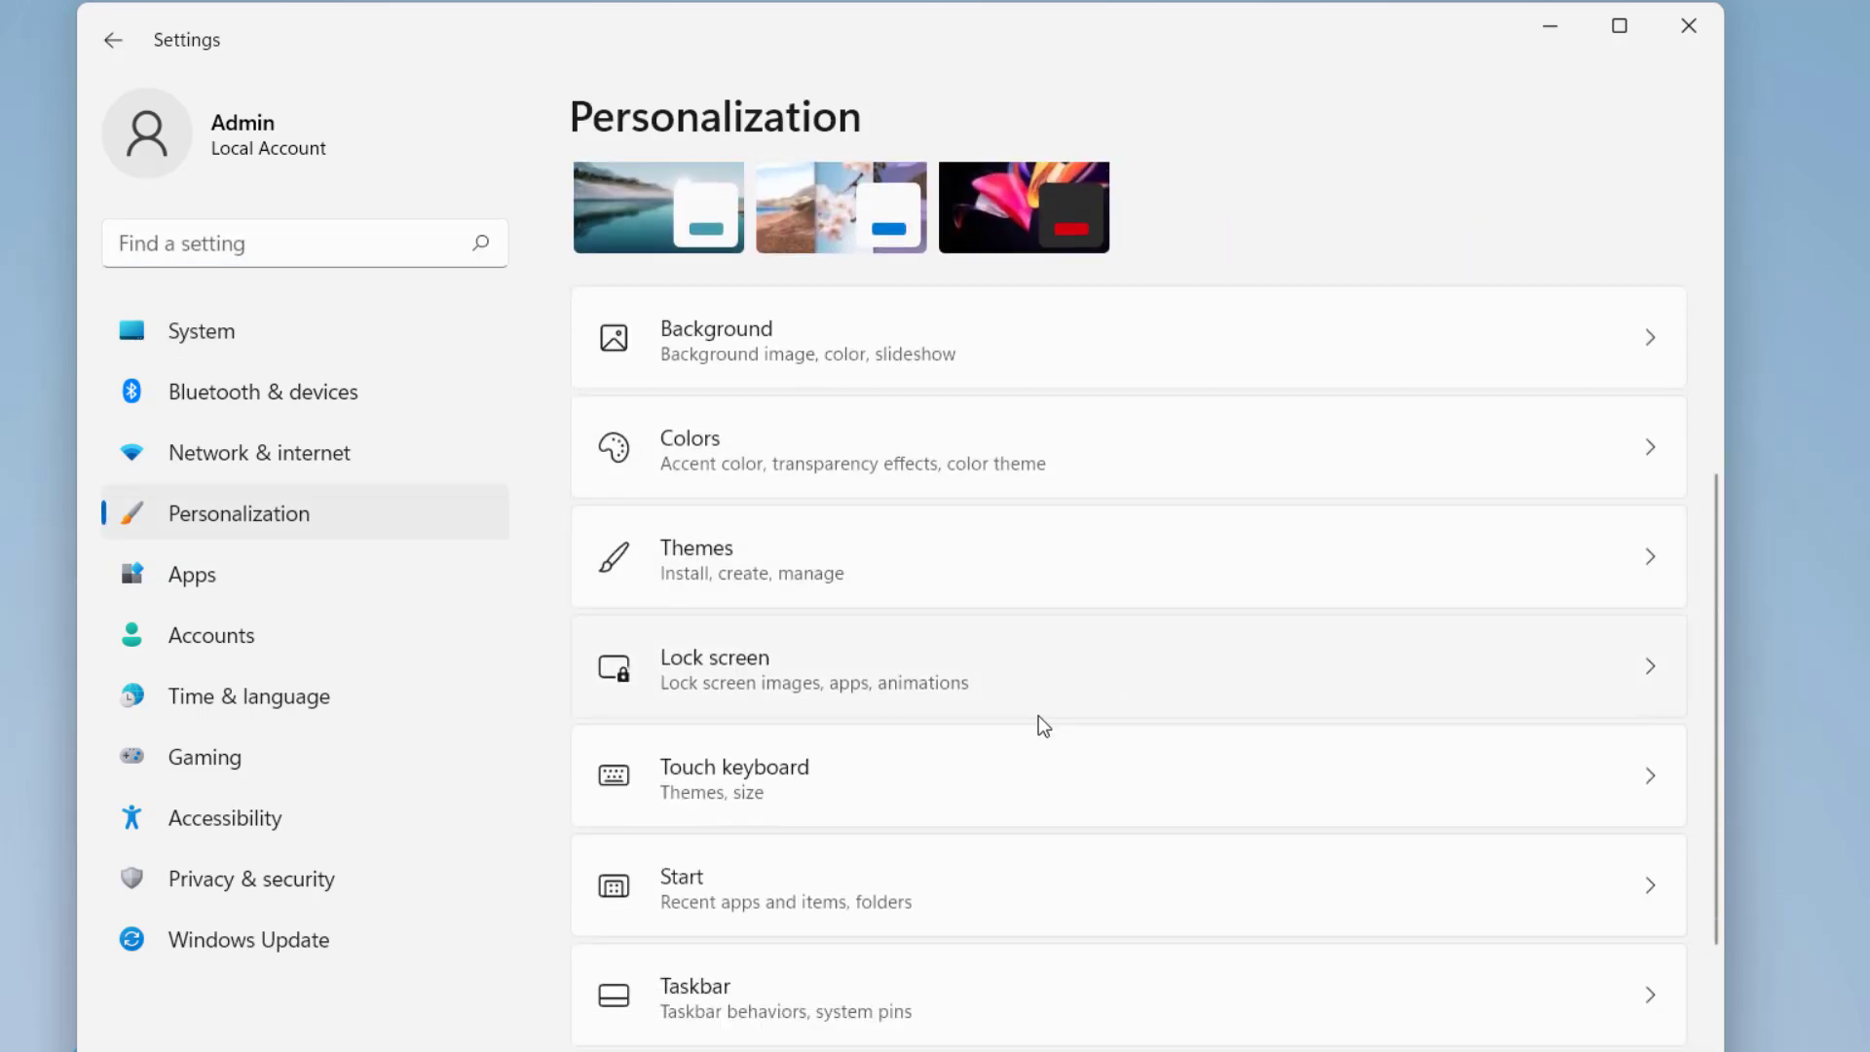
left_click(833, 696)
scroll(841, 675, "down", 3)
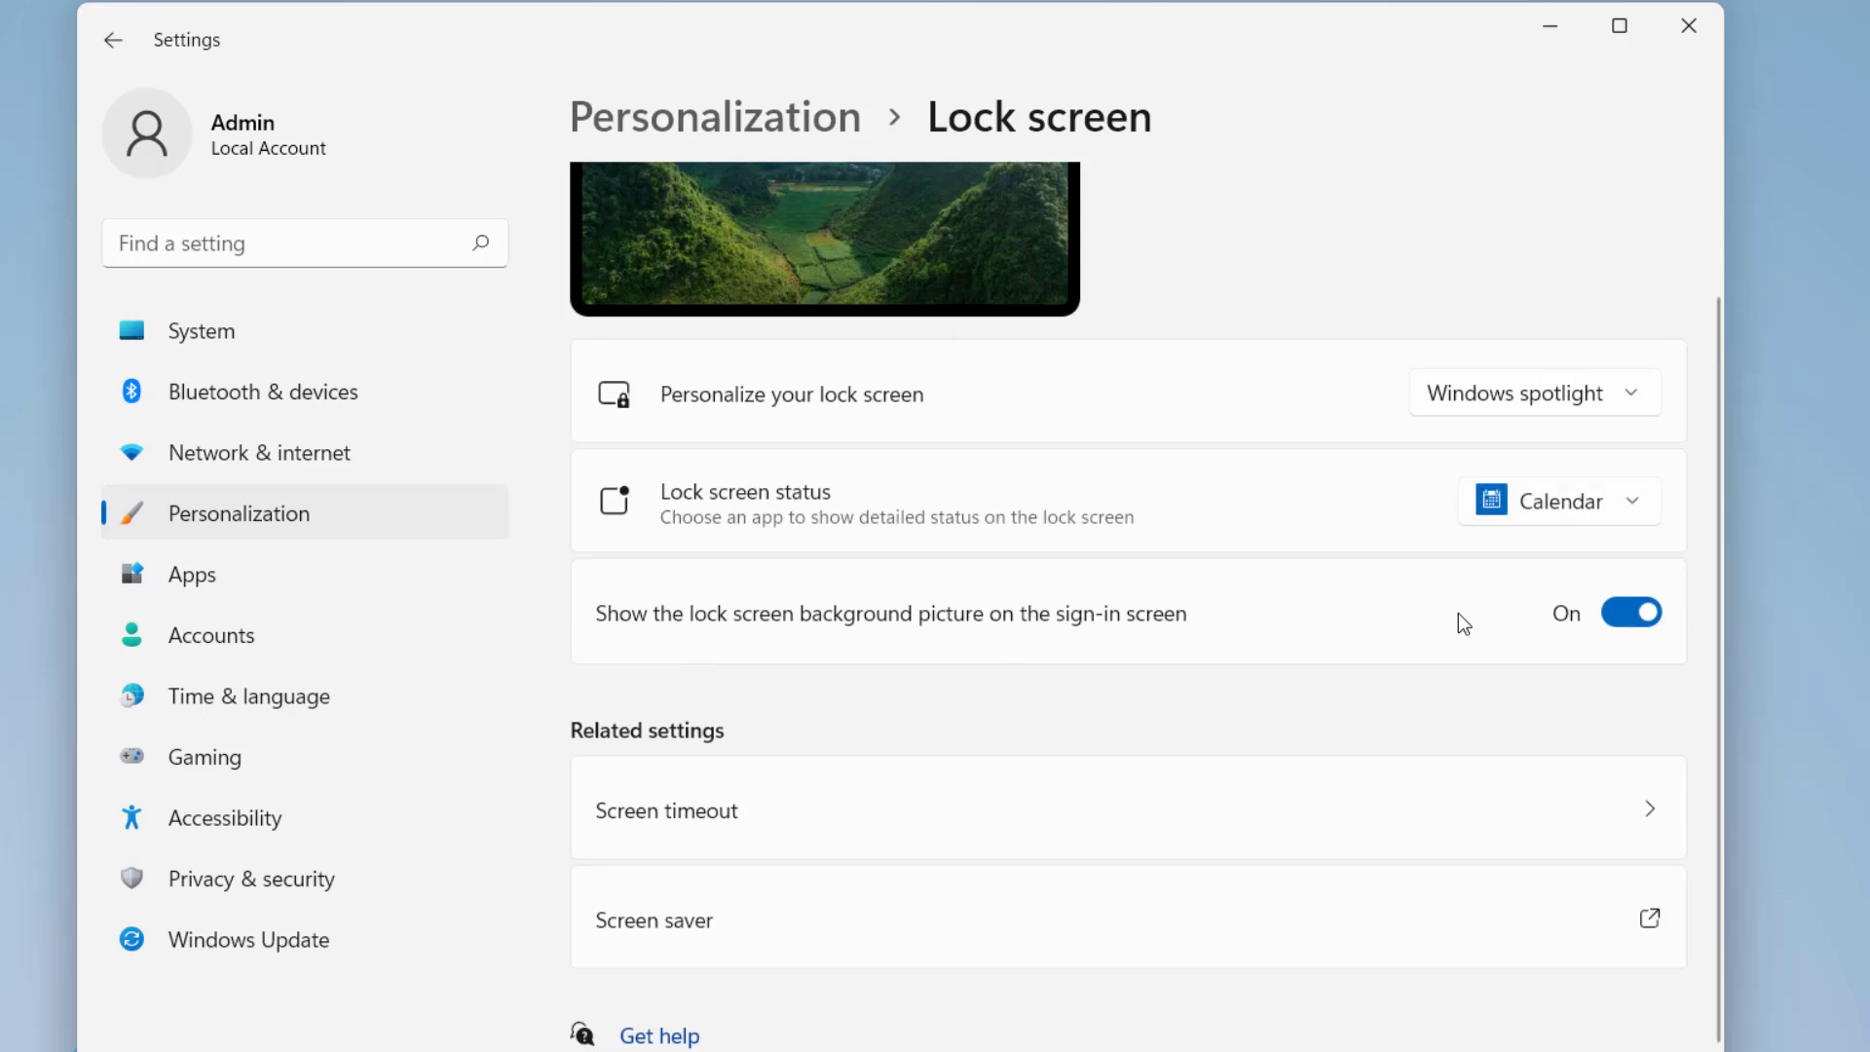
left_click(1652, 613)
left_click(1696, 29)
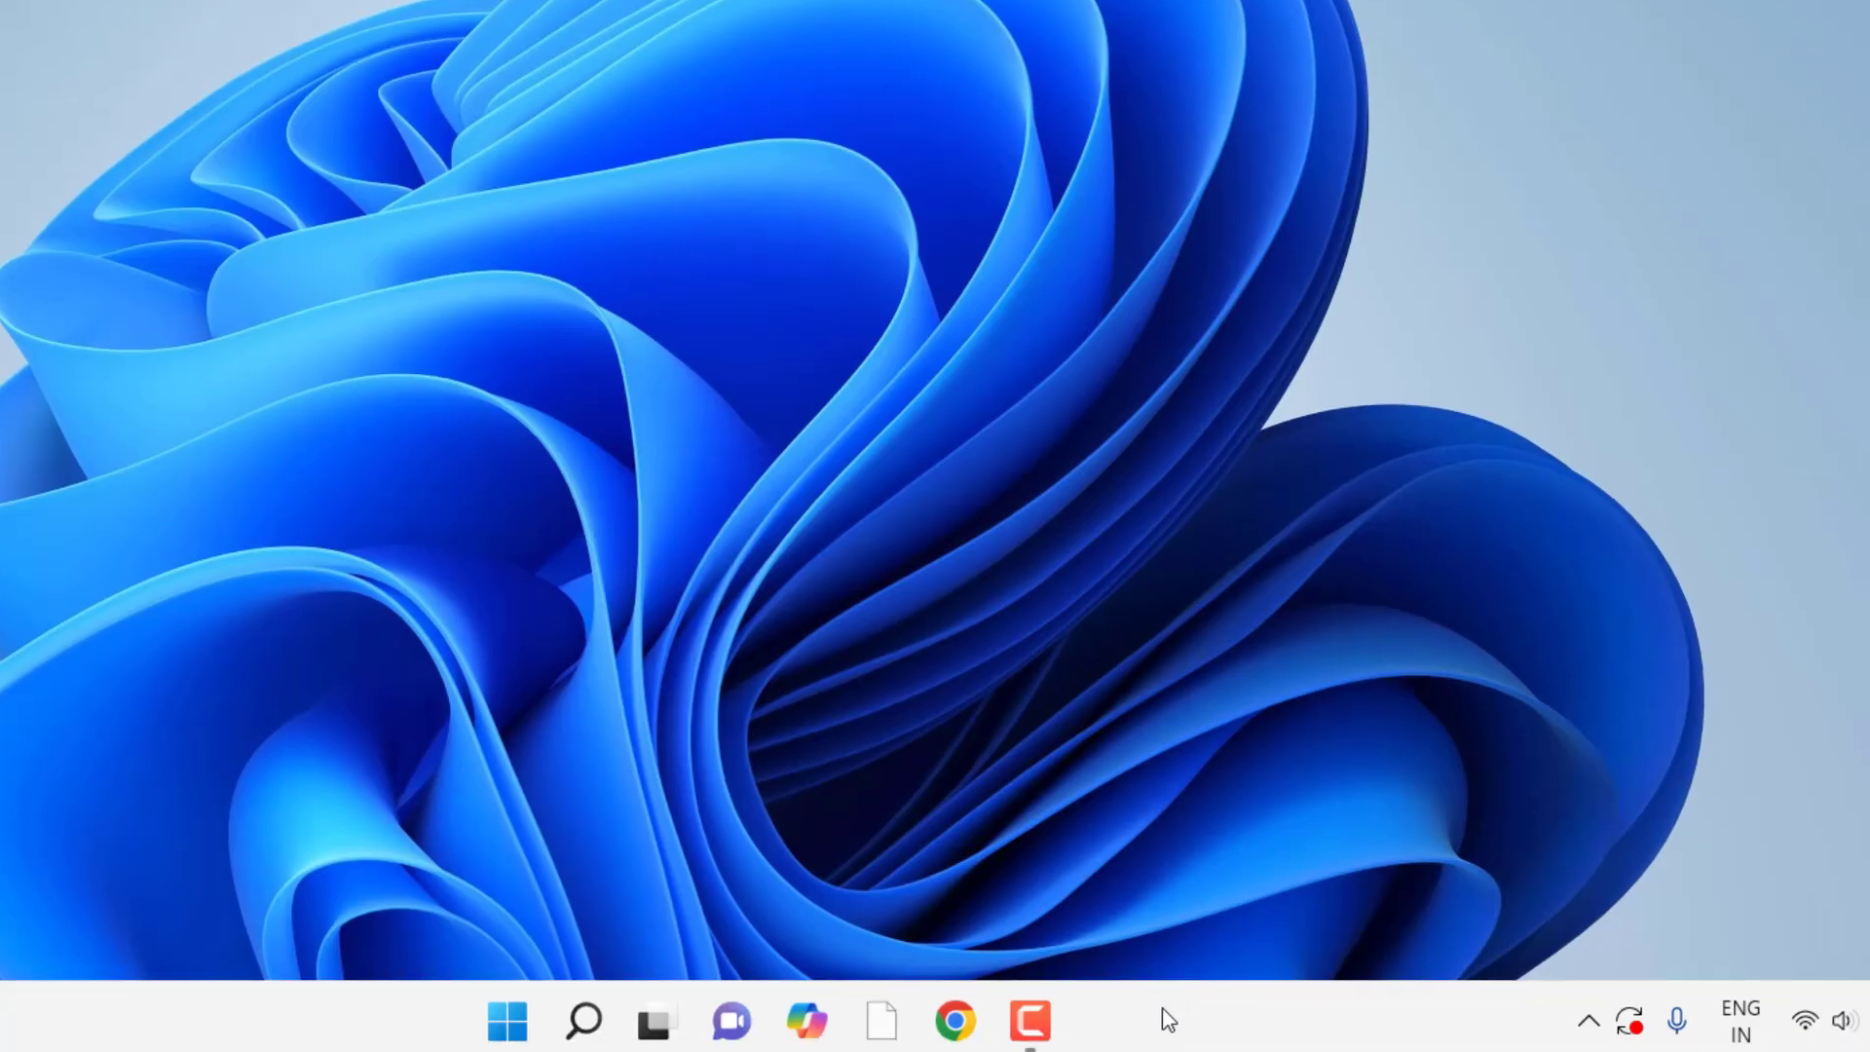
Step: Open Task Manager from the taskbar and show its Startup apps list
right_click(1159, 1012)
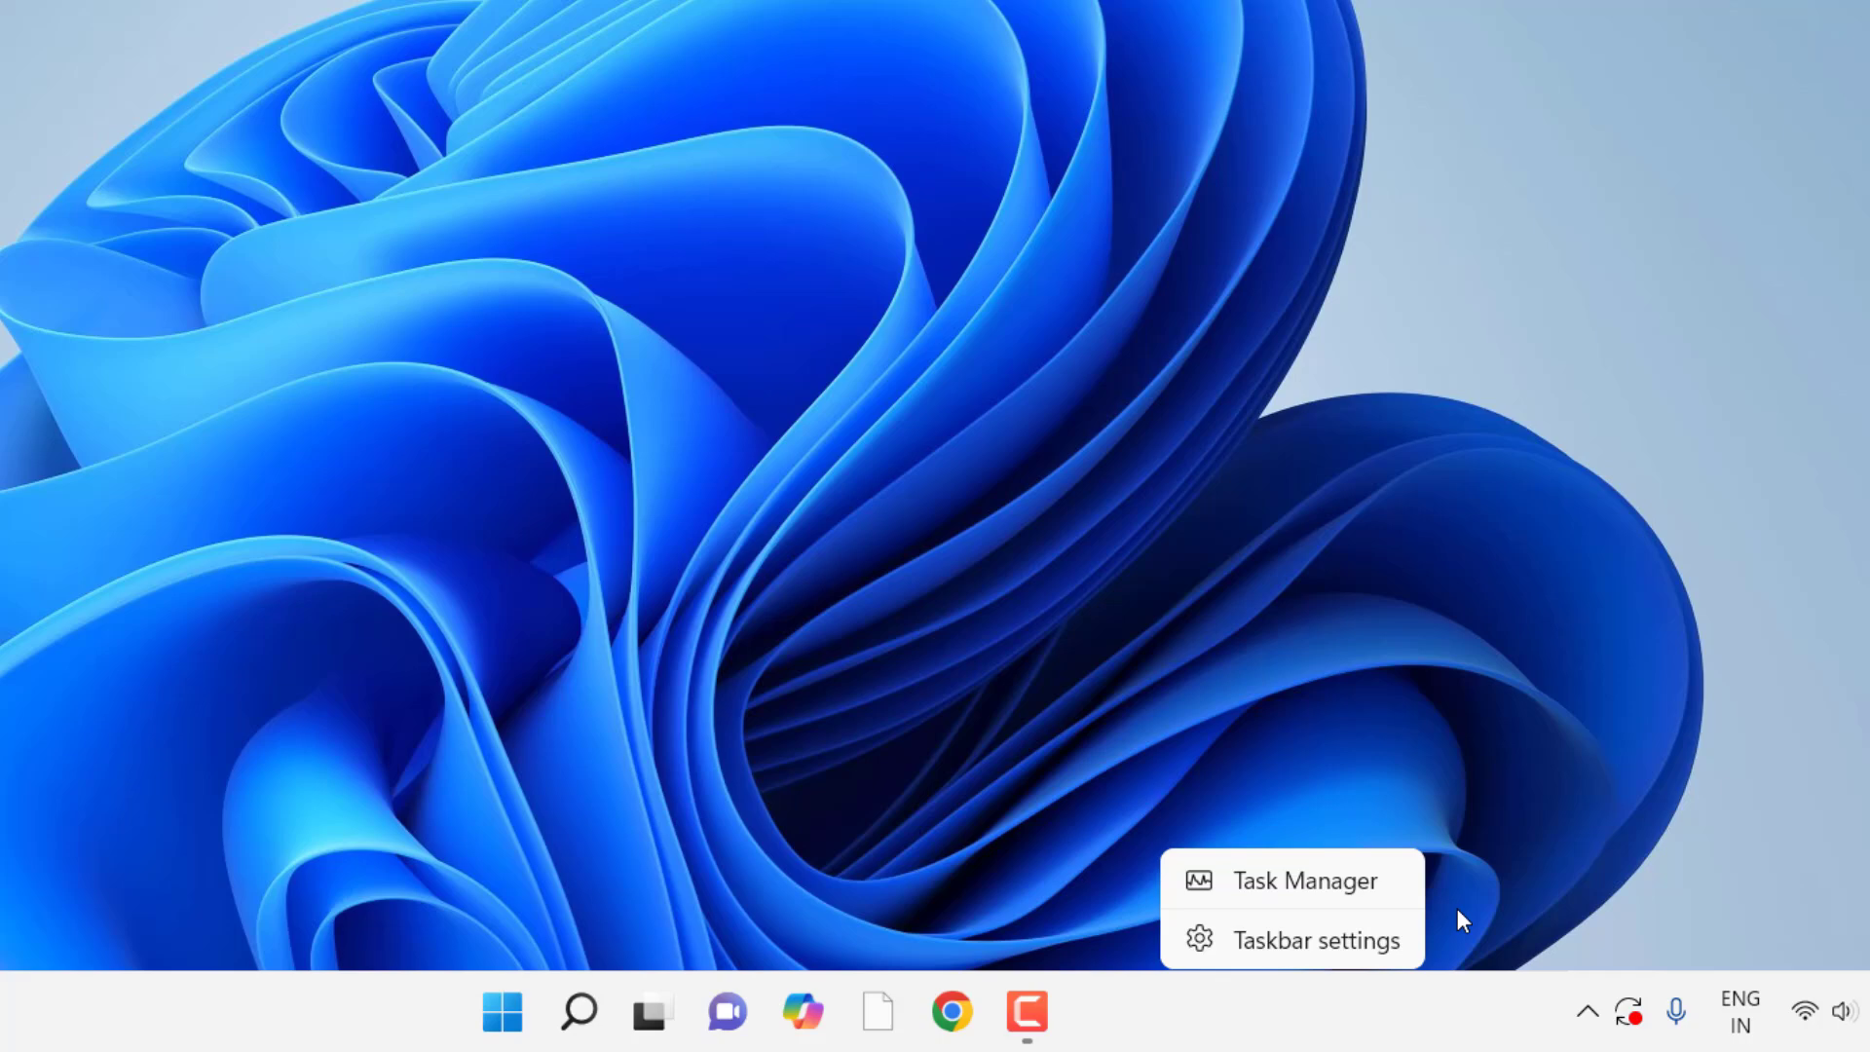
left_click(1271, 886)
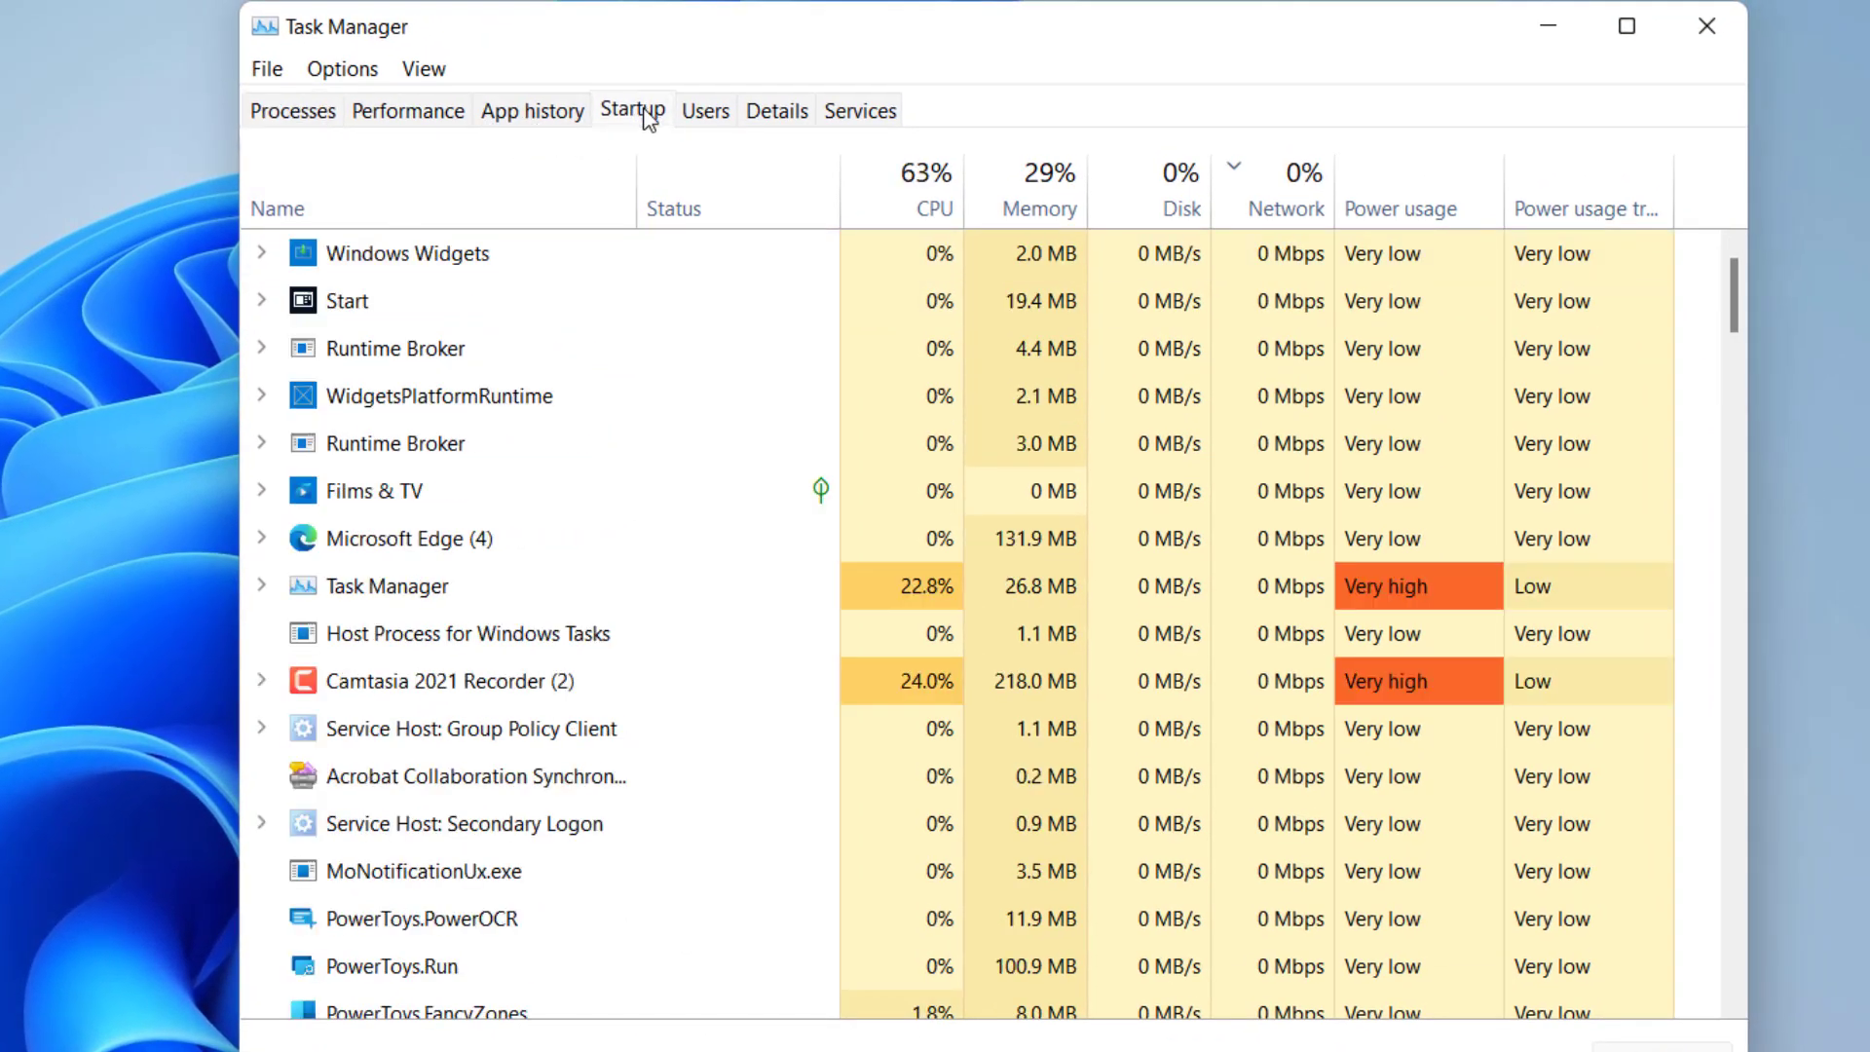
left_click(643, 111)
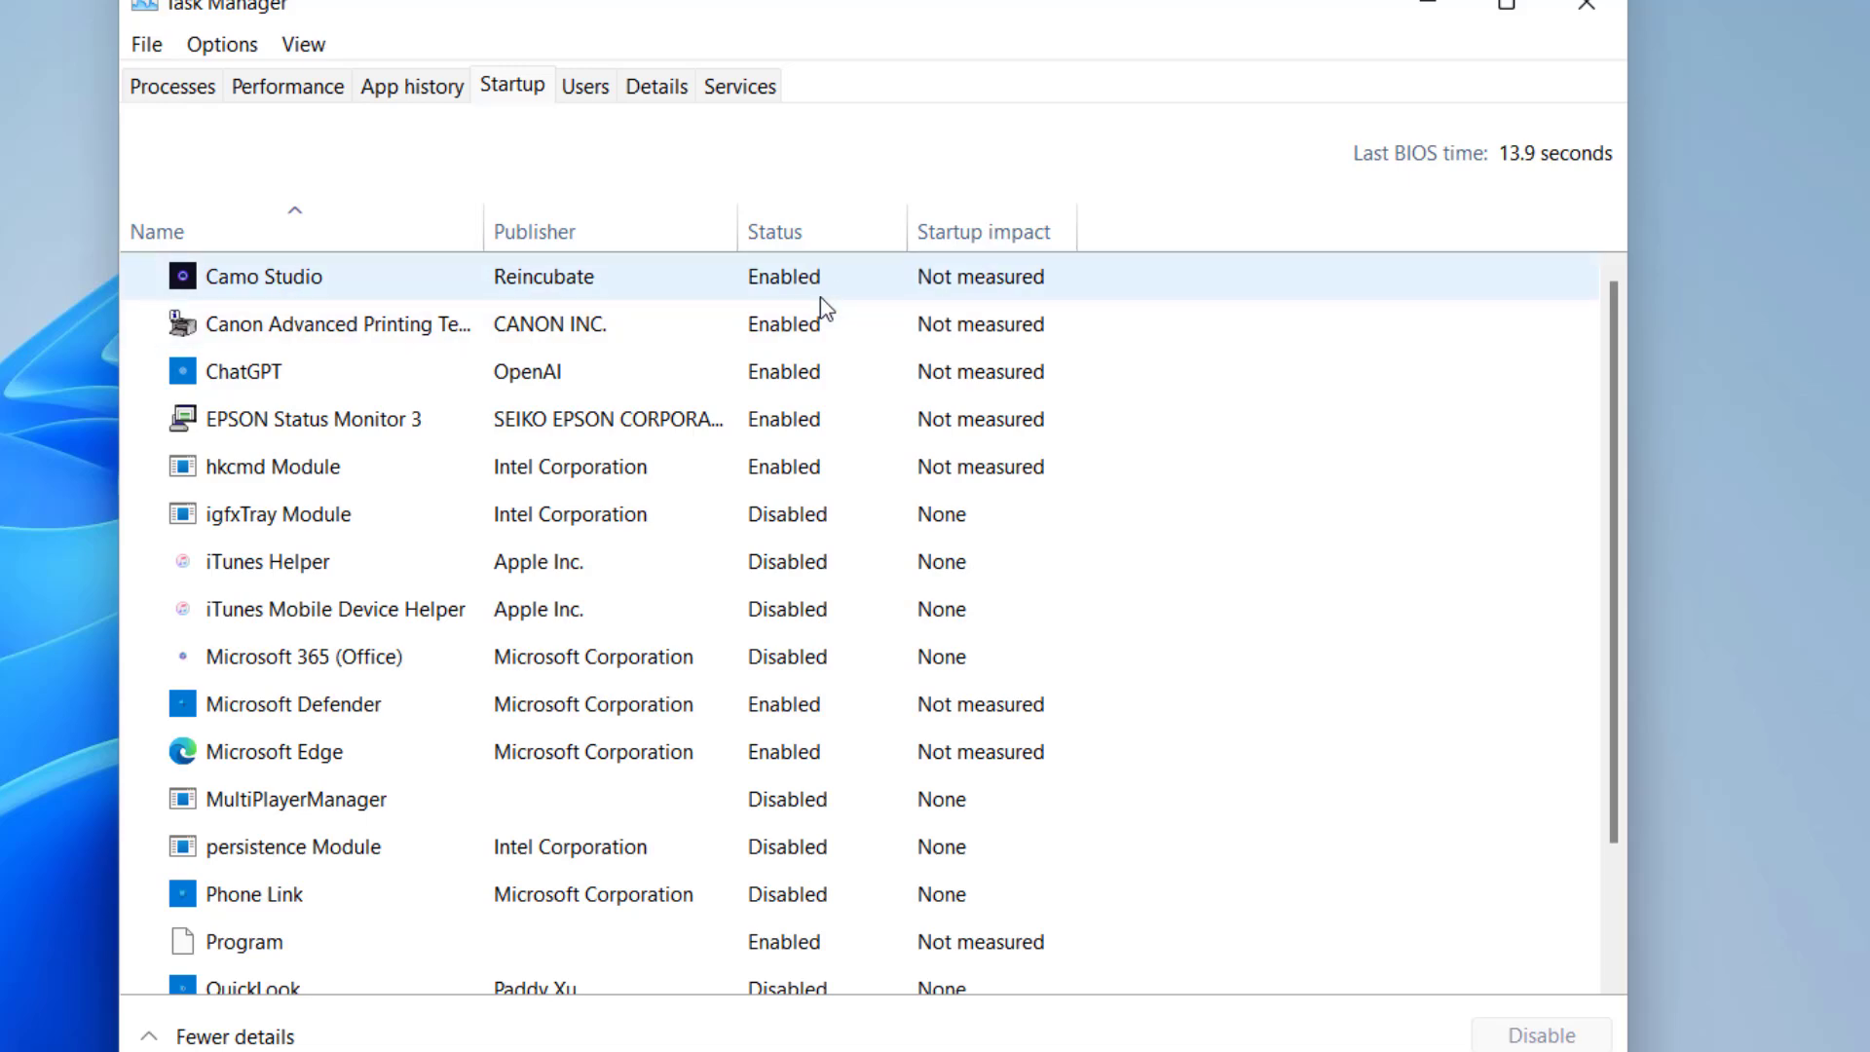
Step: Disable Camo Studio, the Canon printing tool, EPSON Status Monitor 3 and Microsoft Edge
right_click(776, 290)
left_click(857, 300)
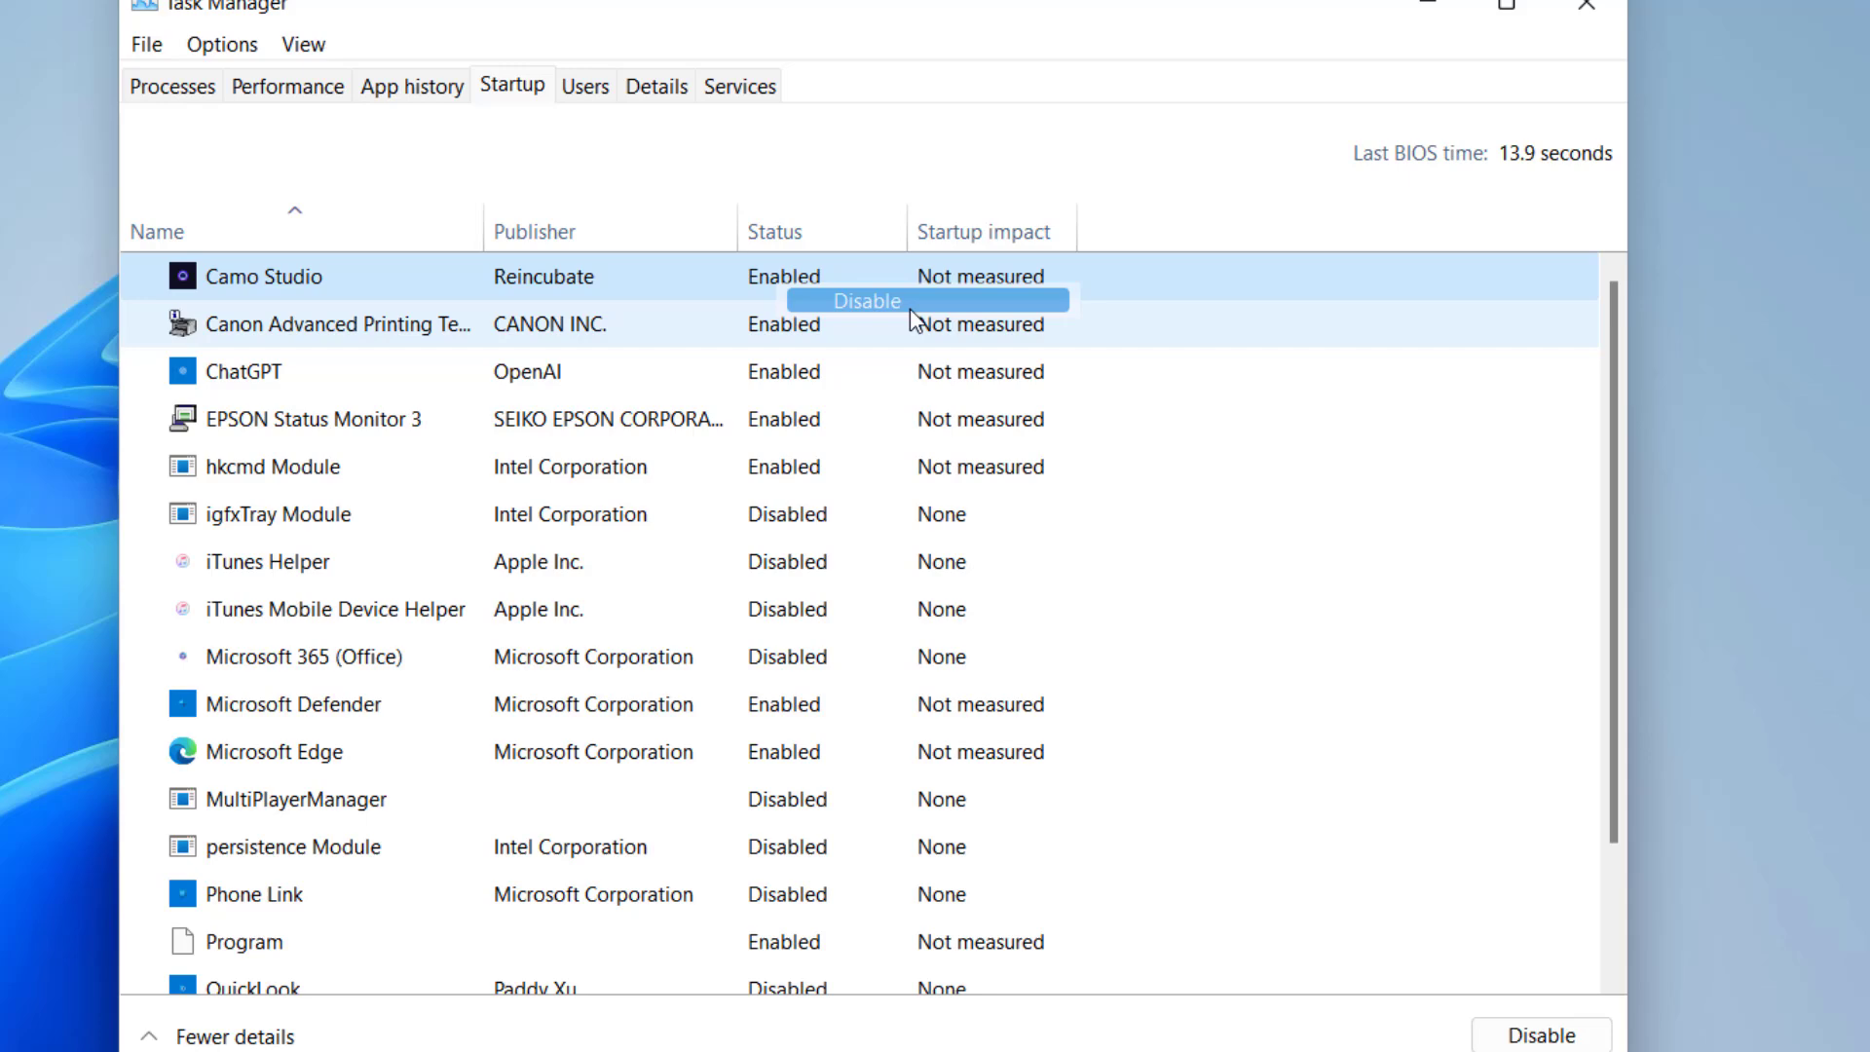
right_click(779, 335)
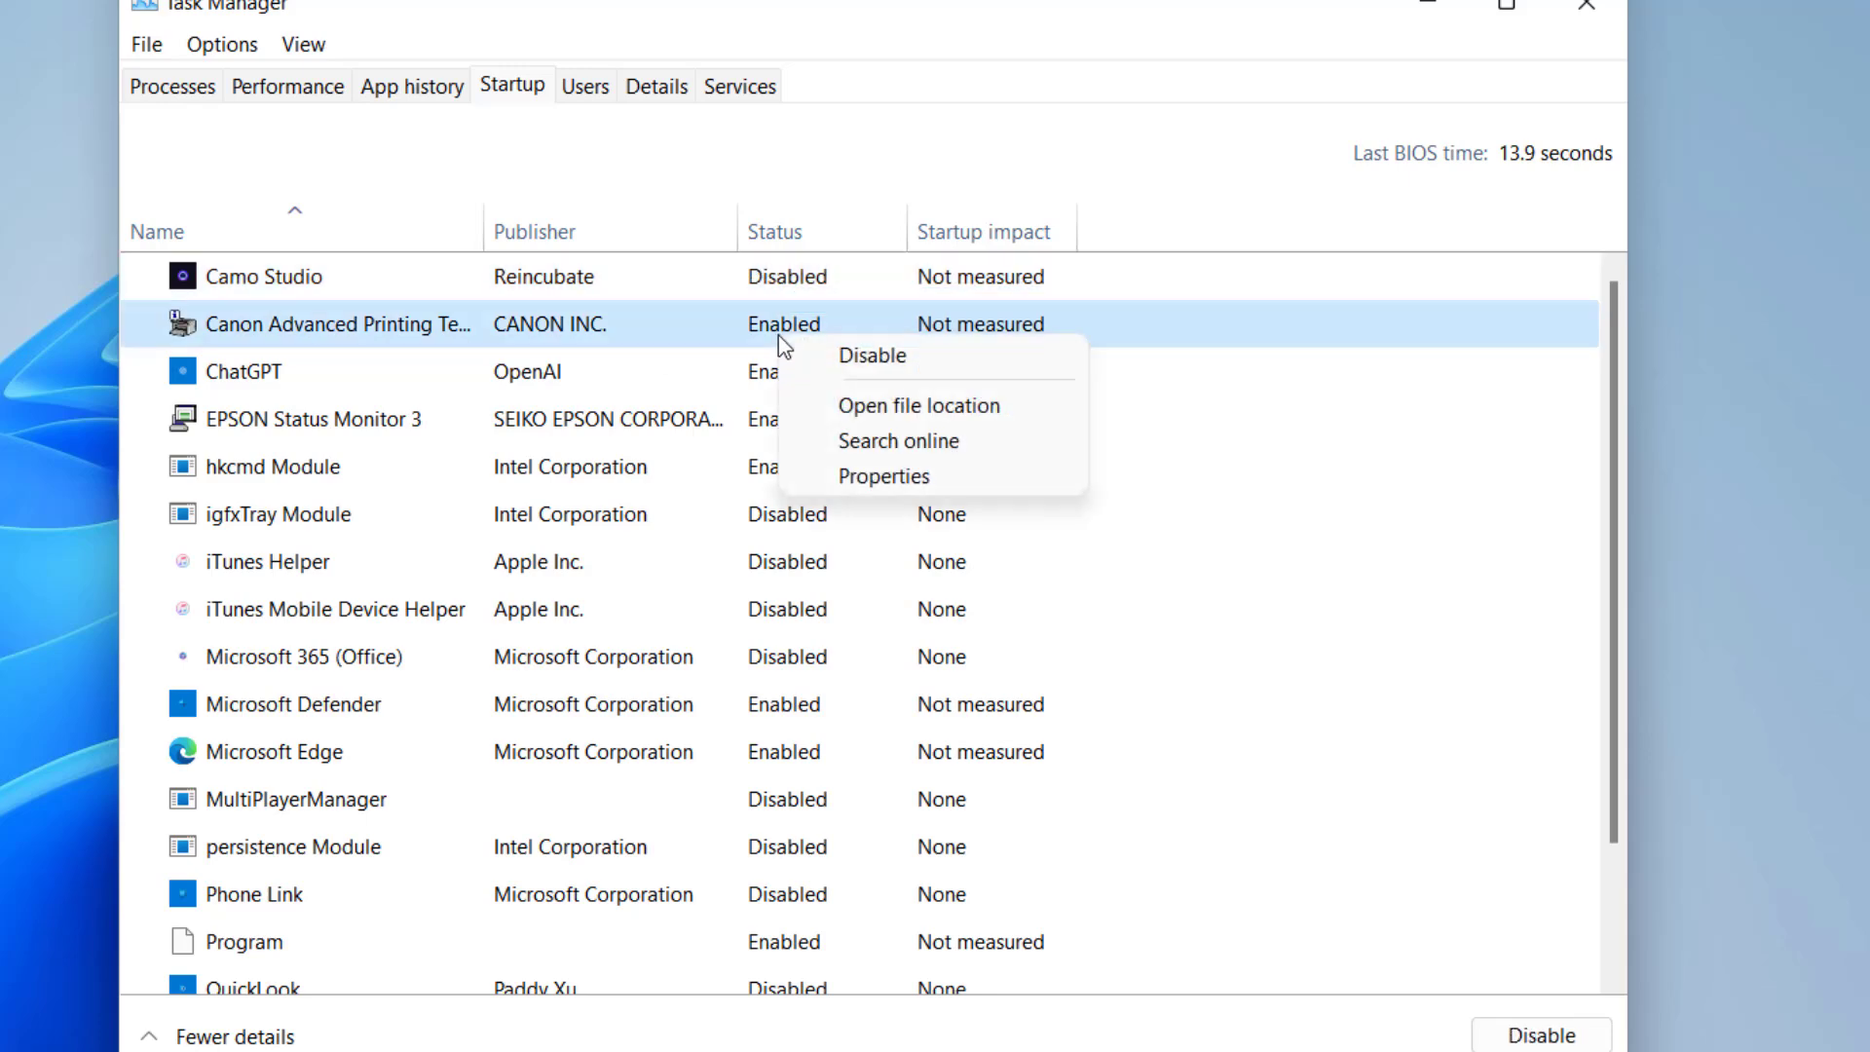
left_click(840, 360)
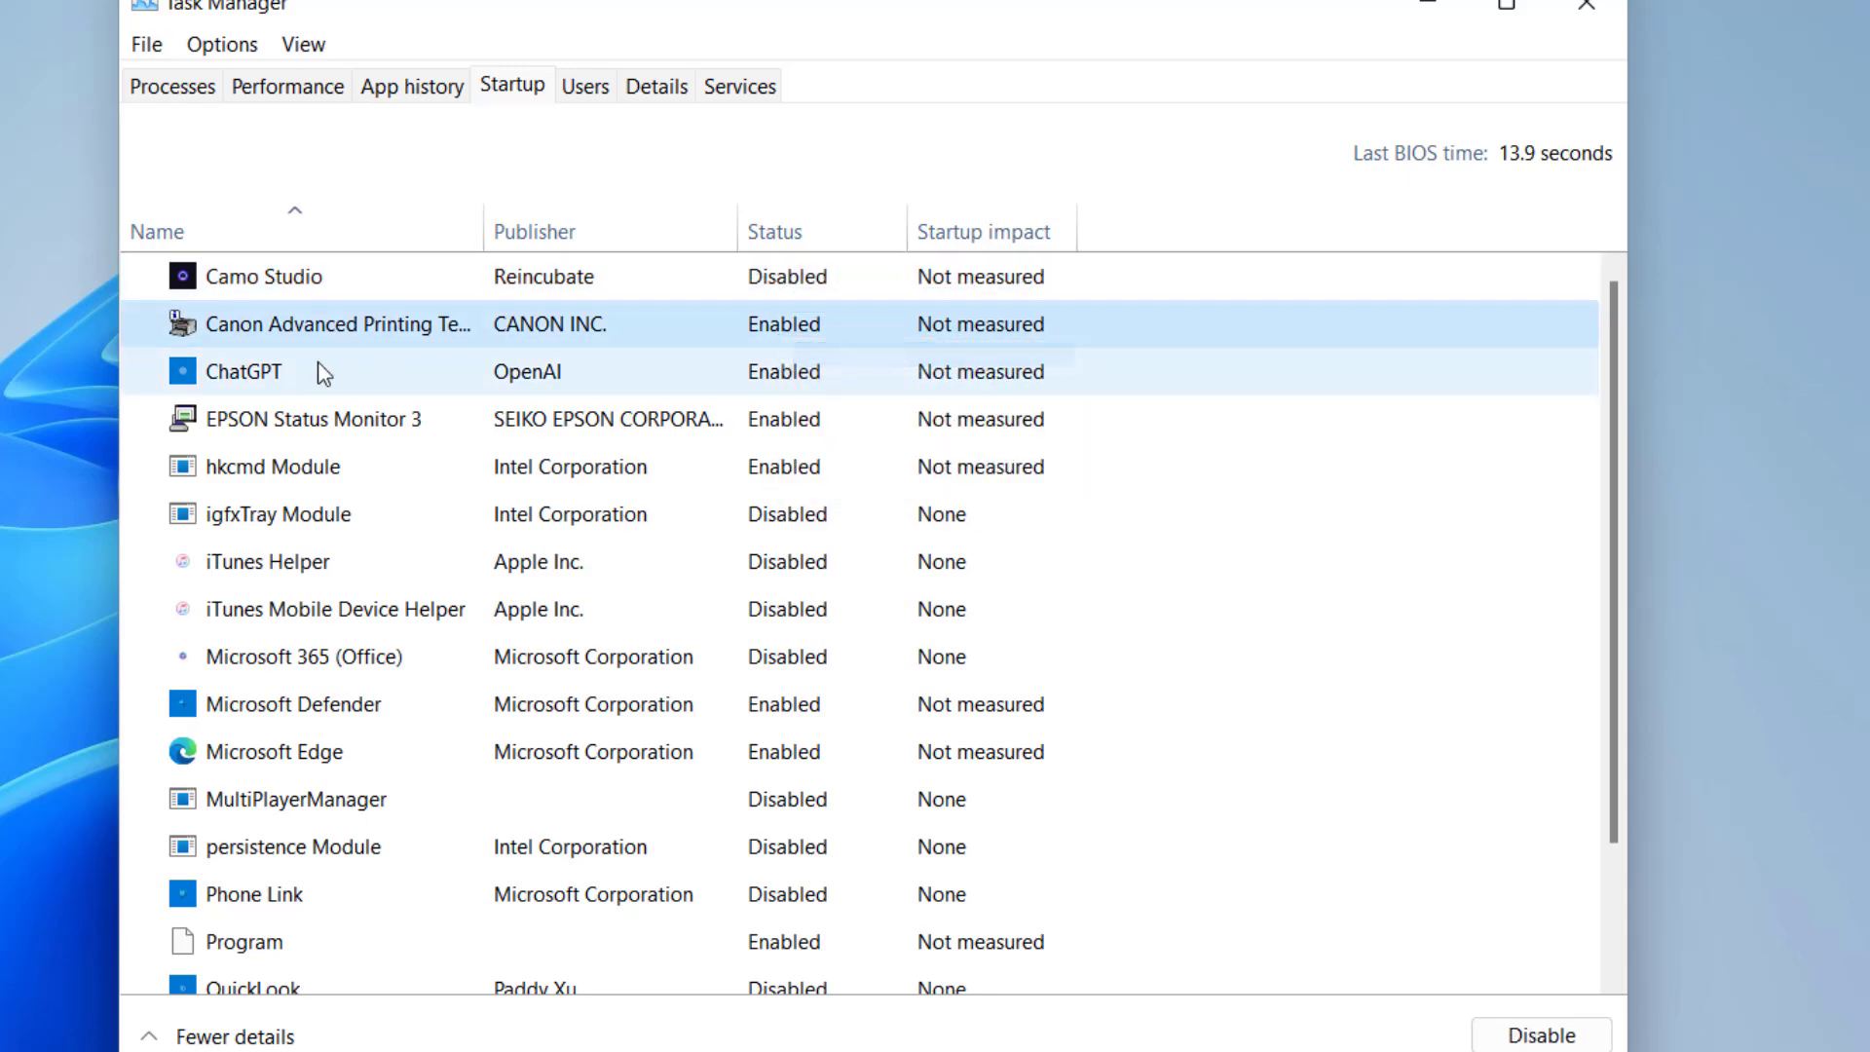
right_click(804, 426)
left_click(881, 446)
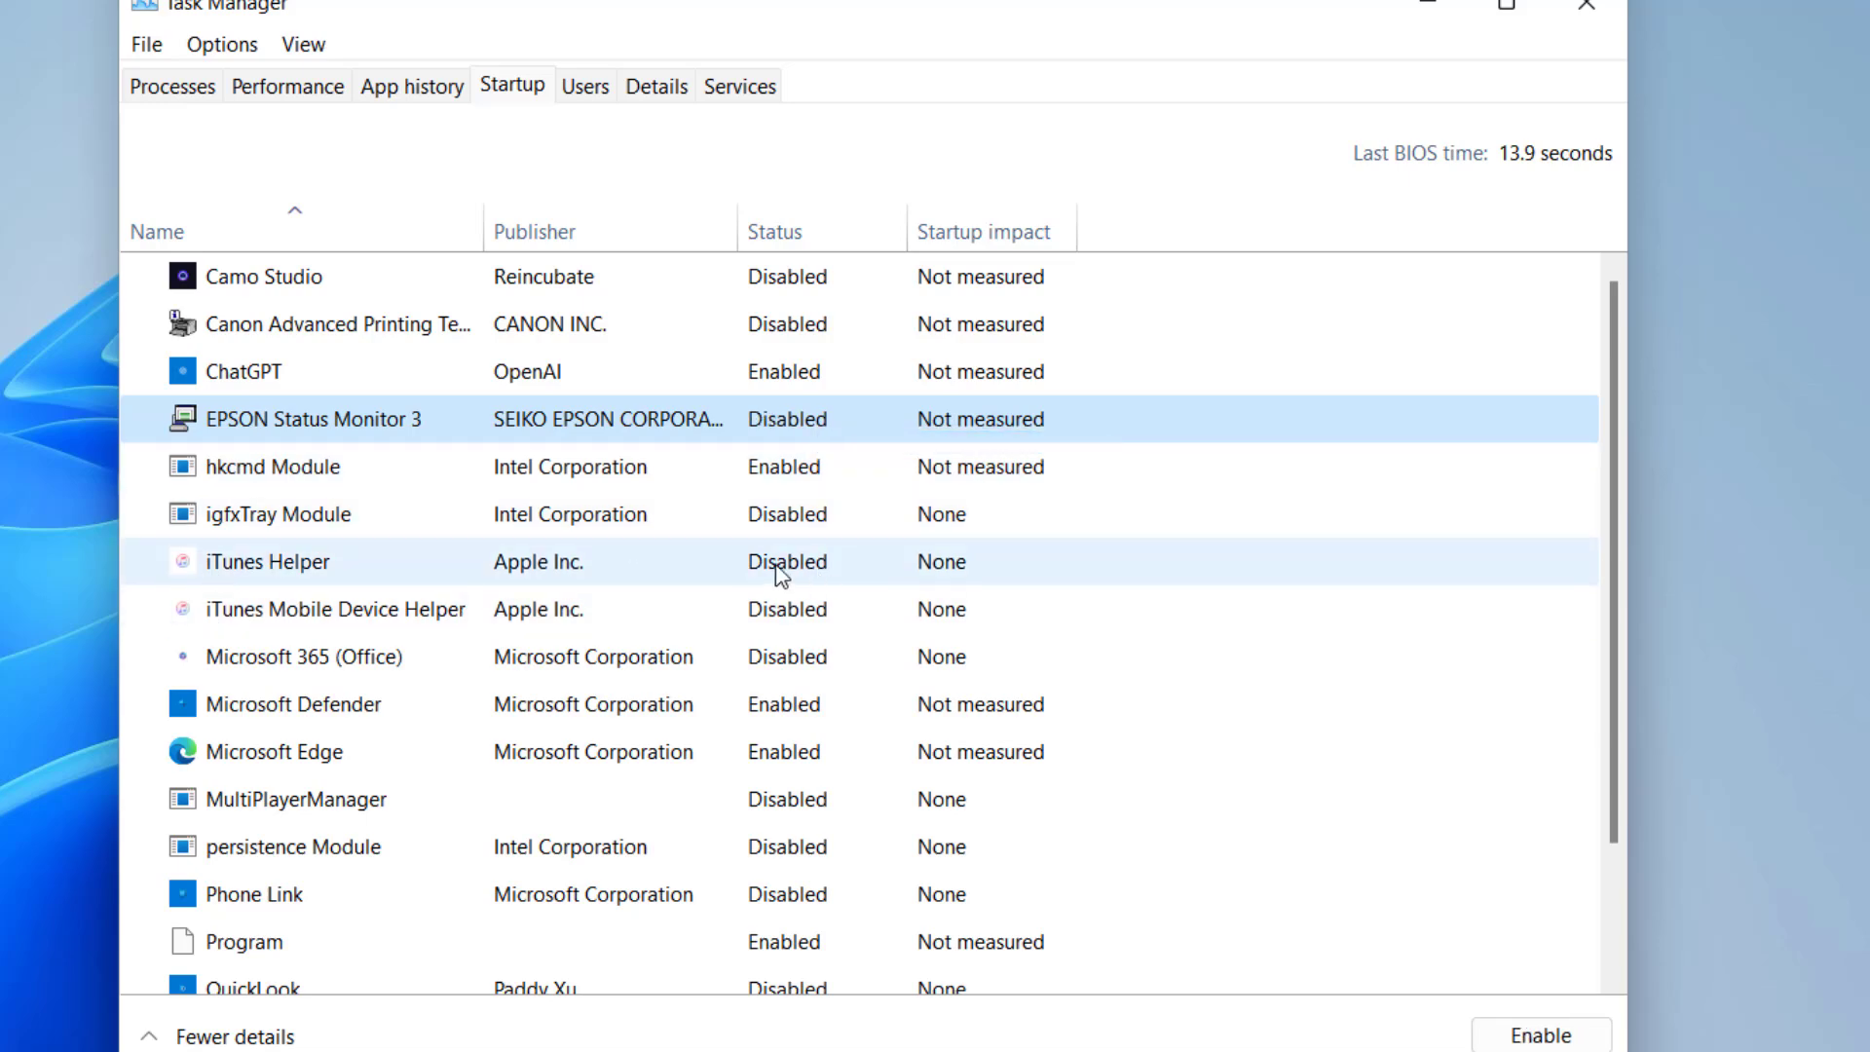
right_click(796, 758)
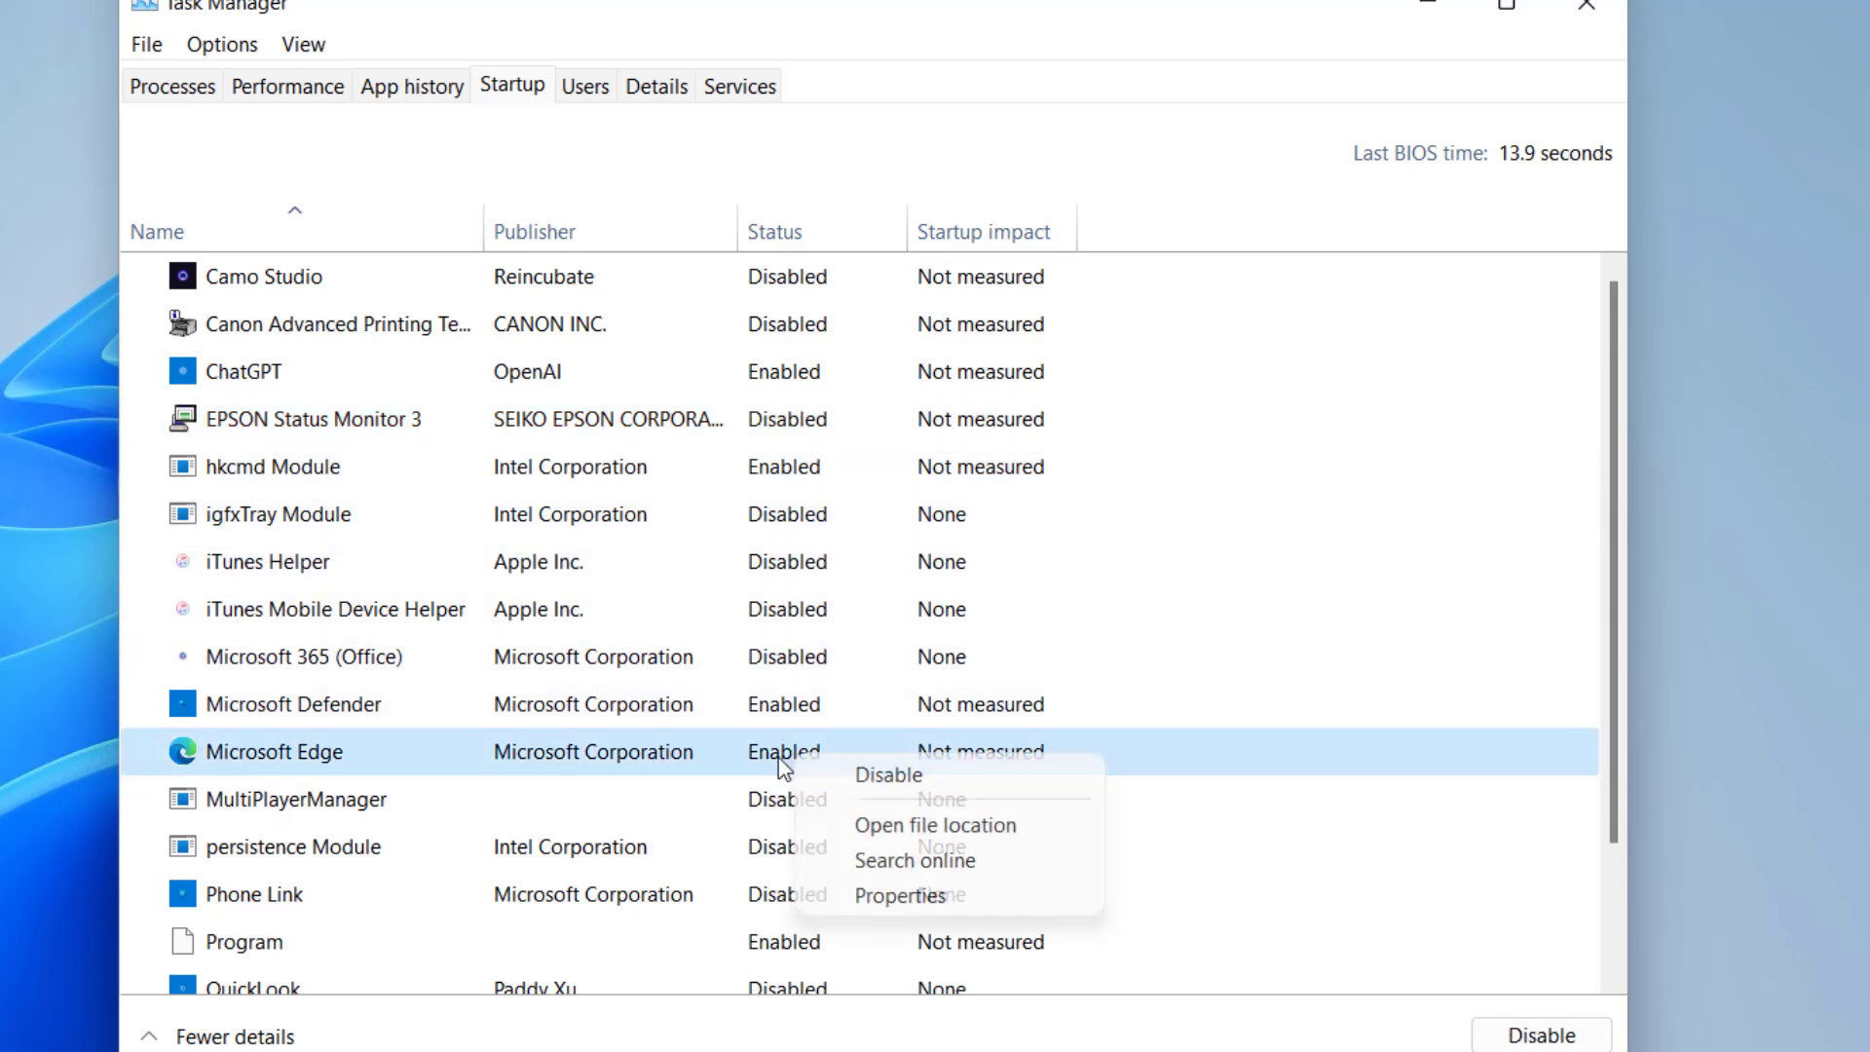
left_click(881, 779)
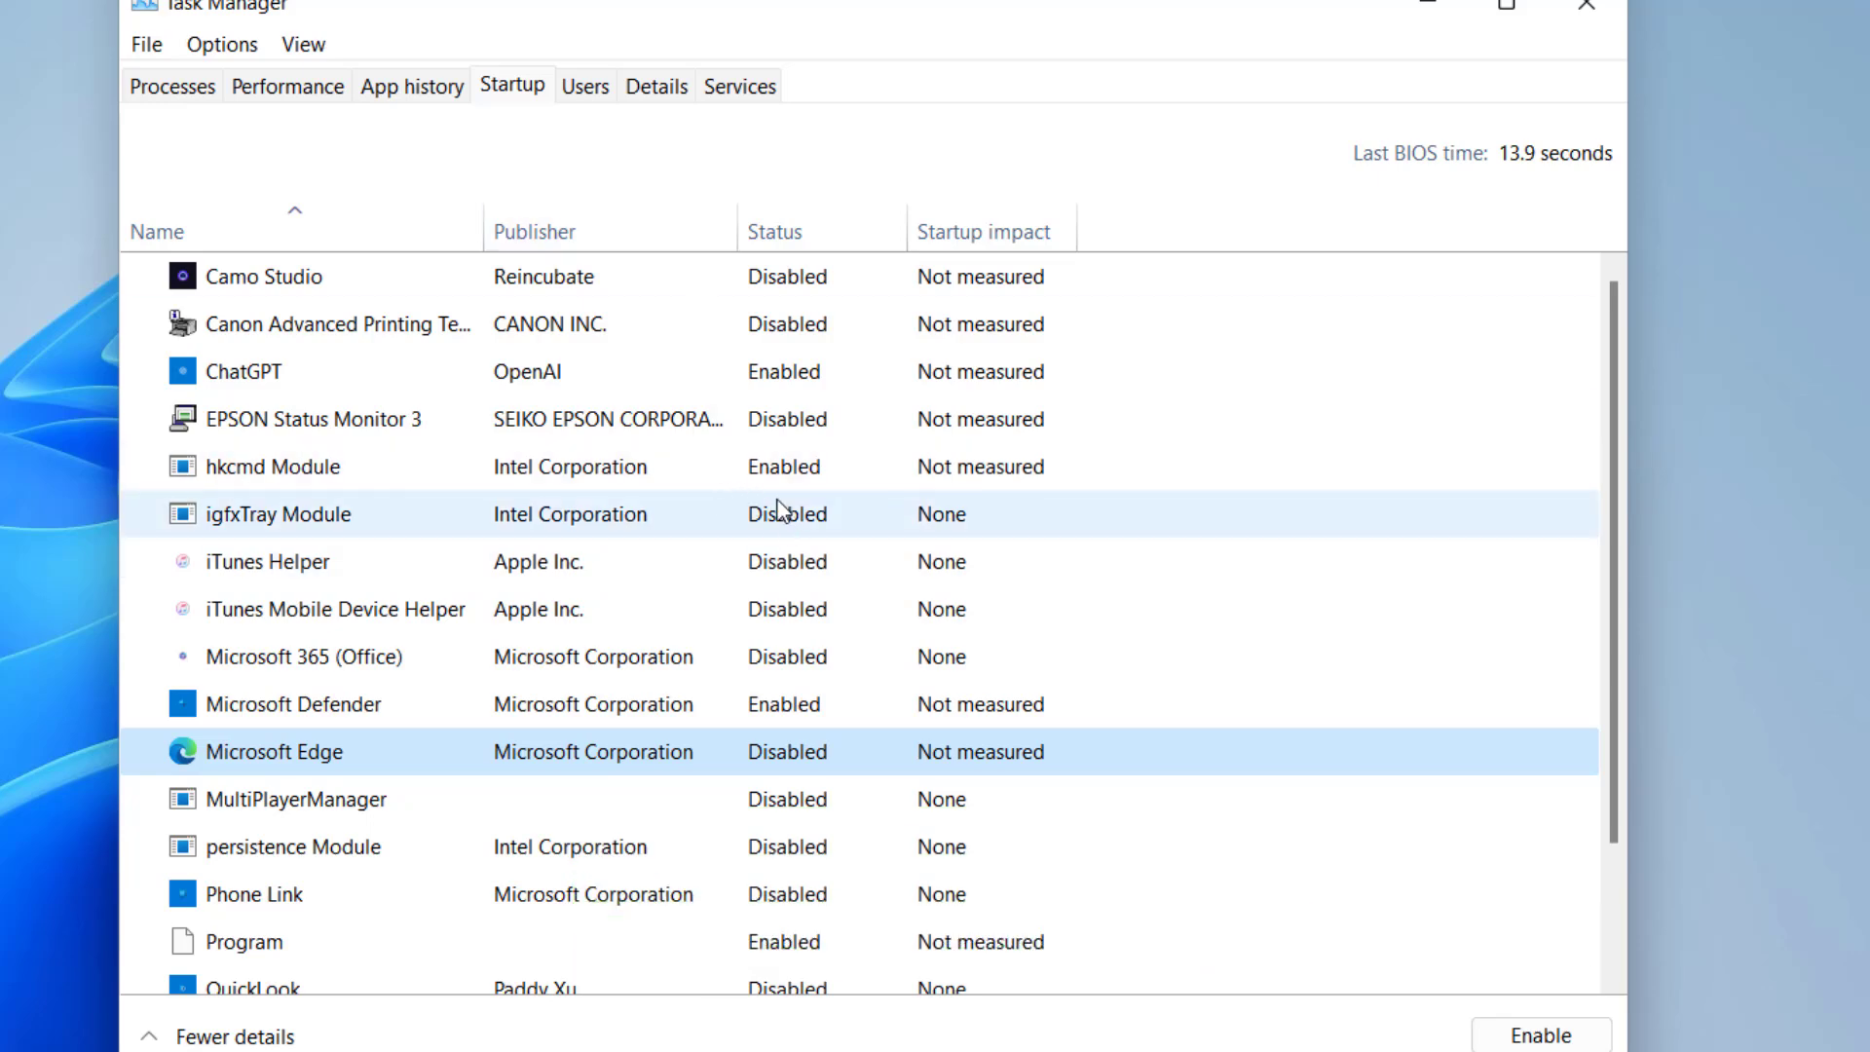
Step: Confirm 'Turn on fast startup' is enabled in Power Options' power button settings, then close Control Panel
left_click(1588, 21)
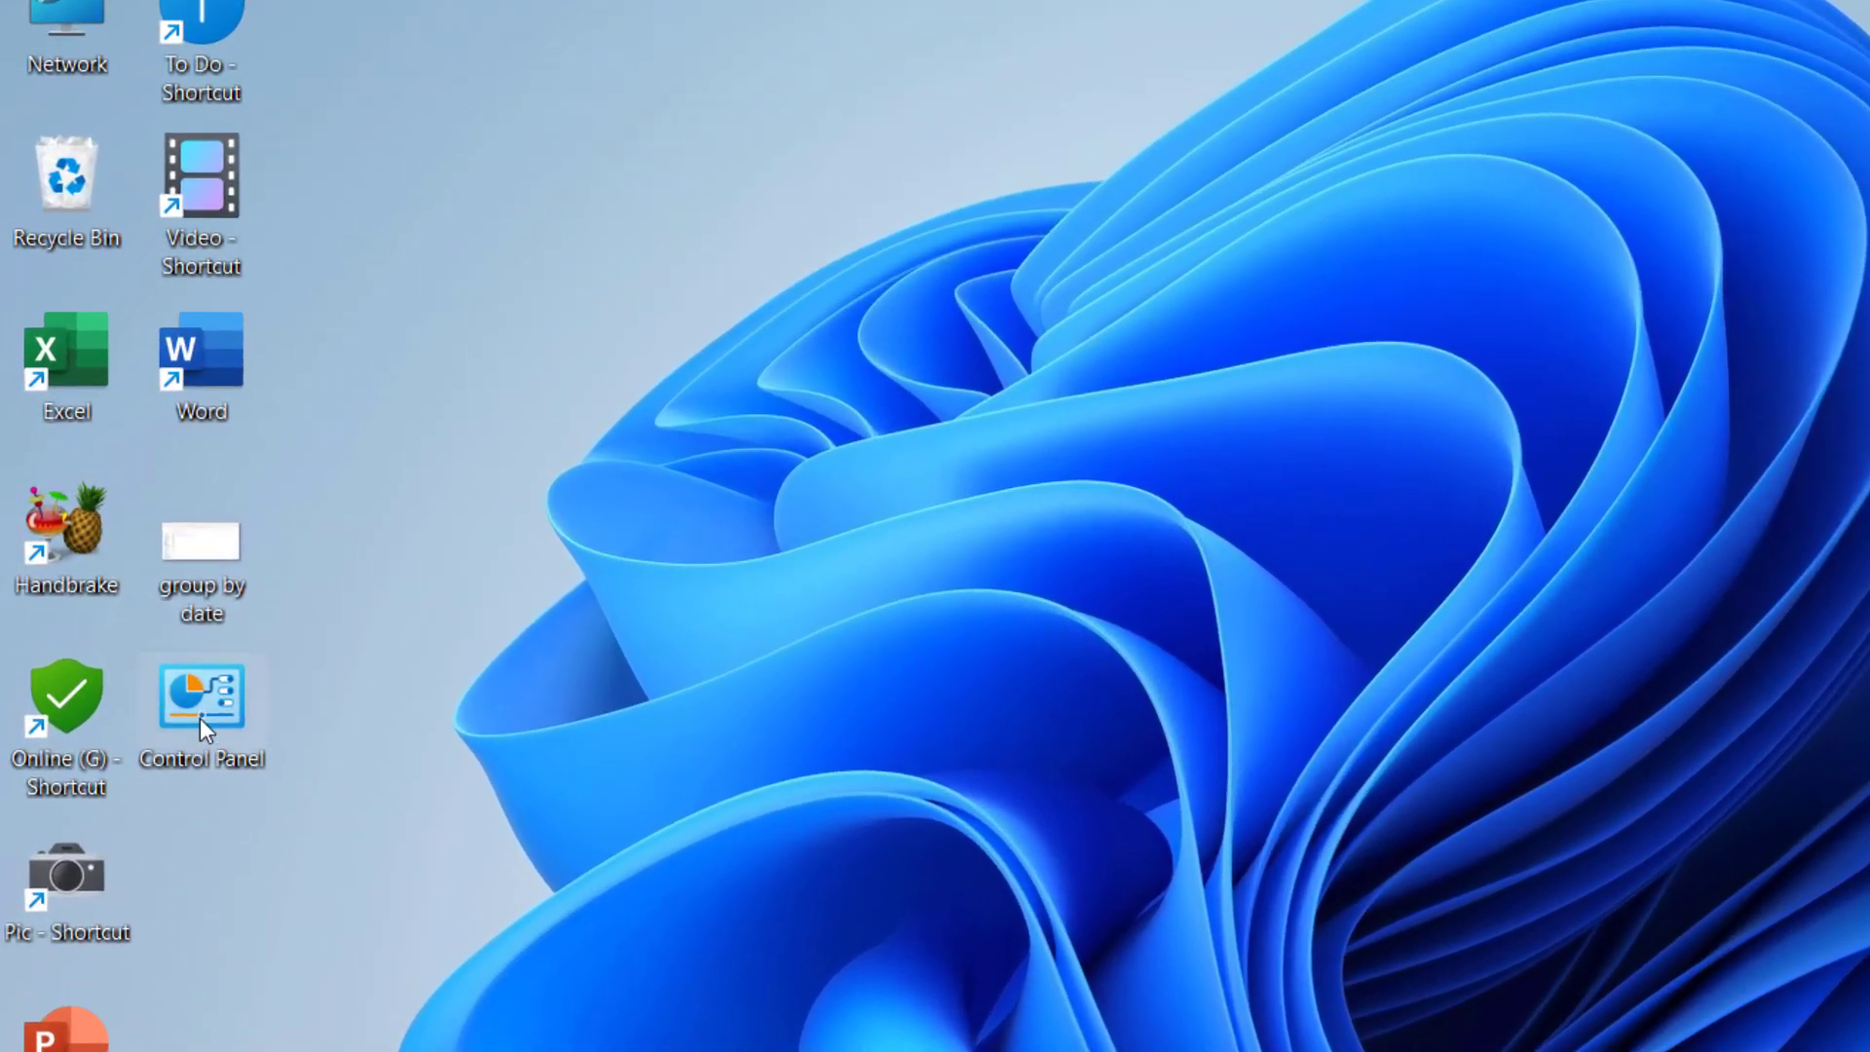
double_click(200, 717)
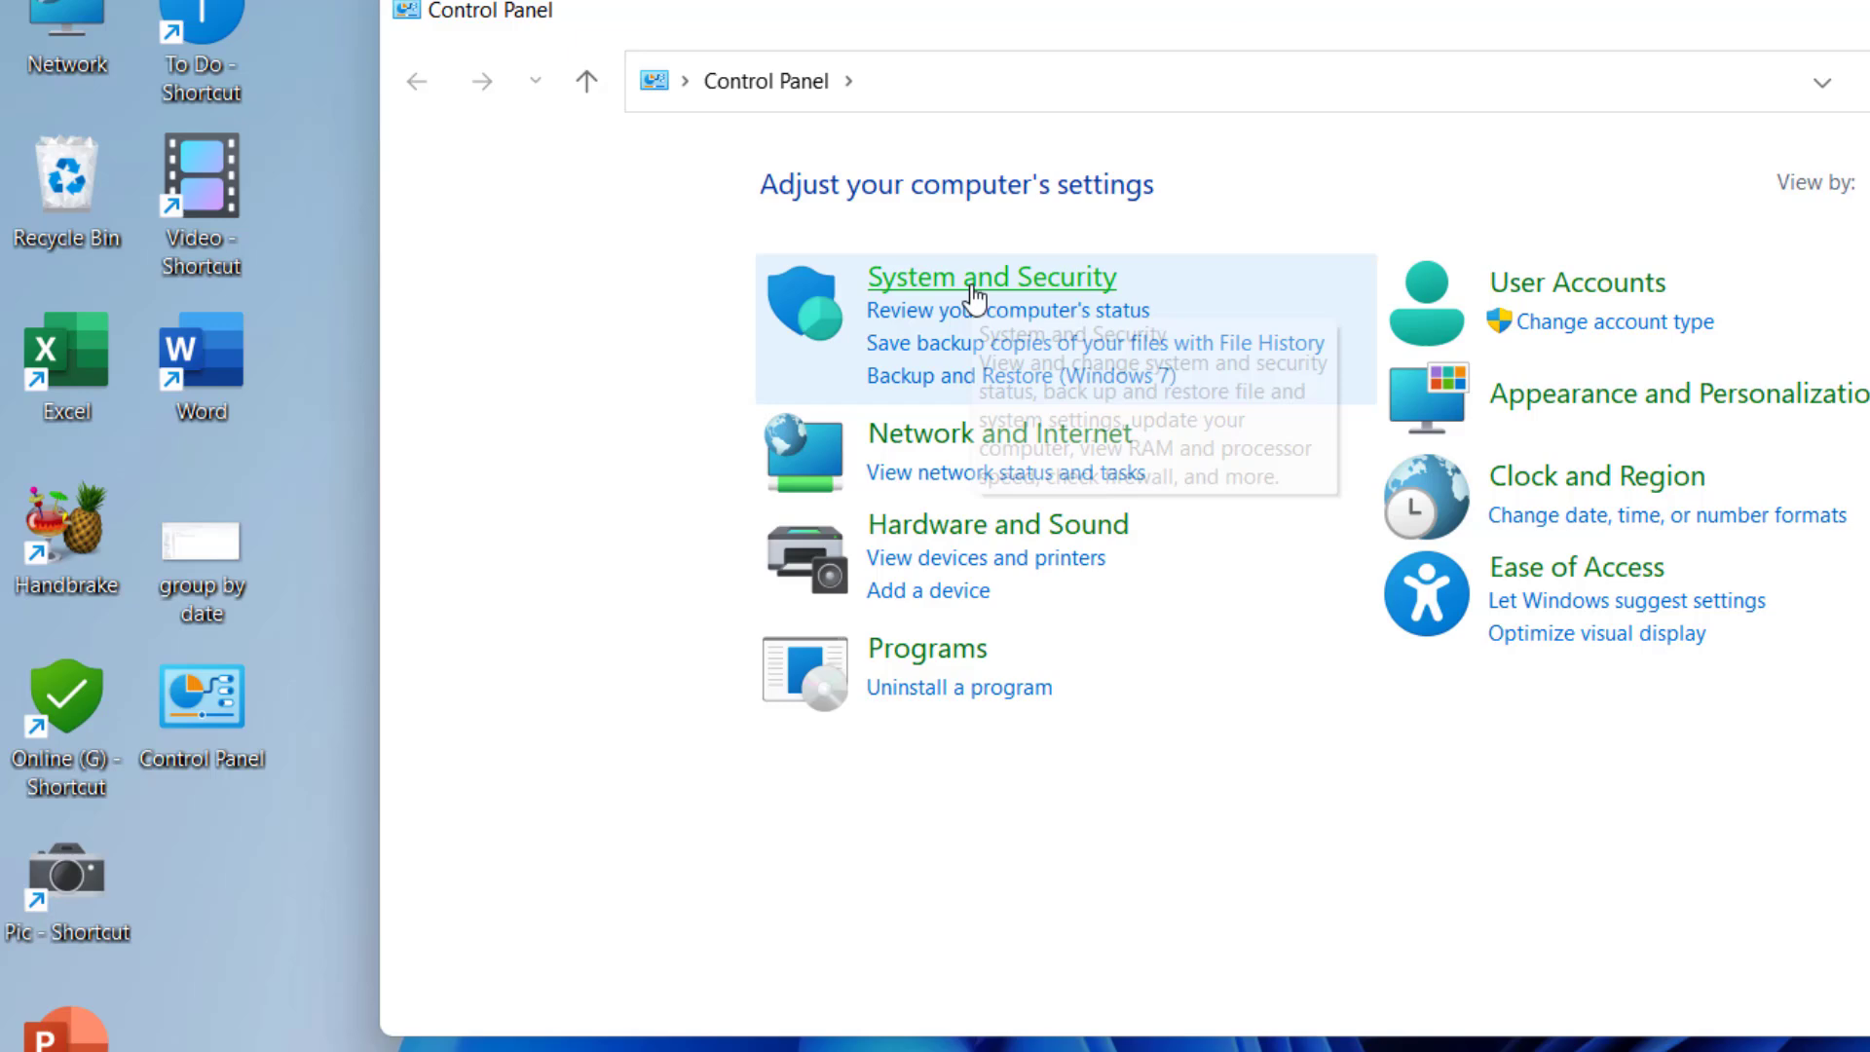
left_click(974, 280)
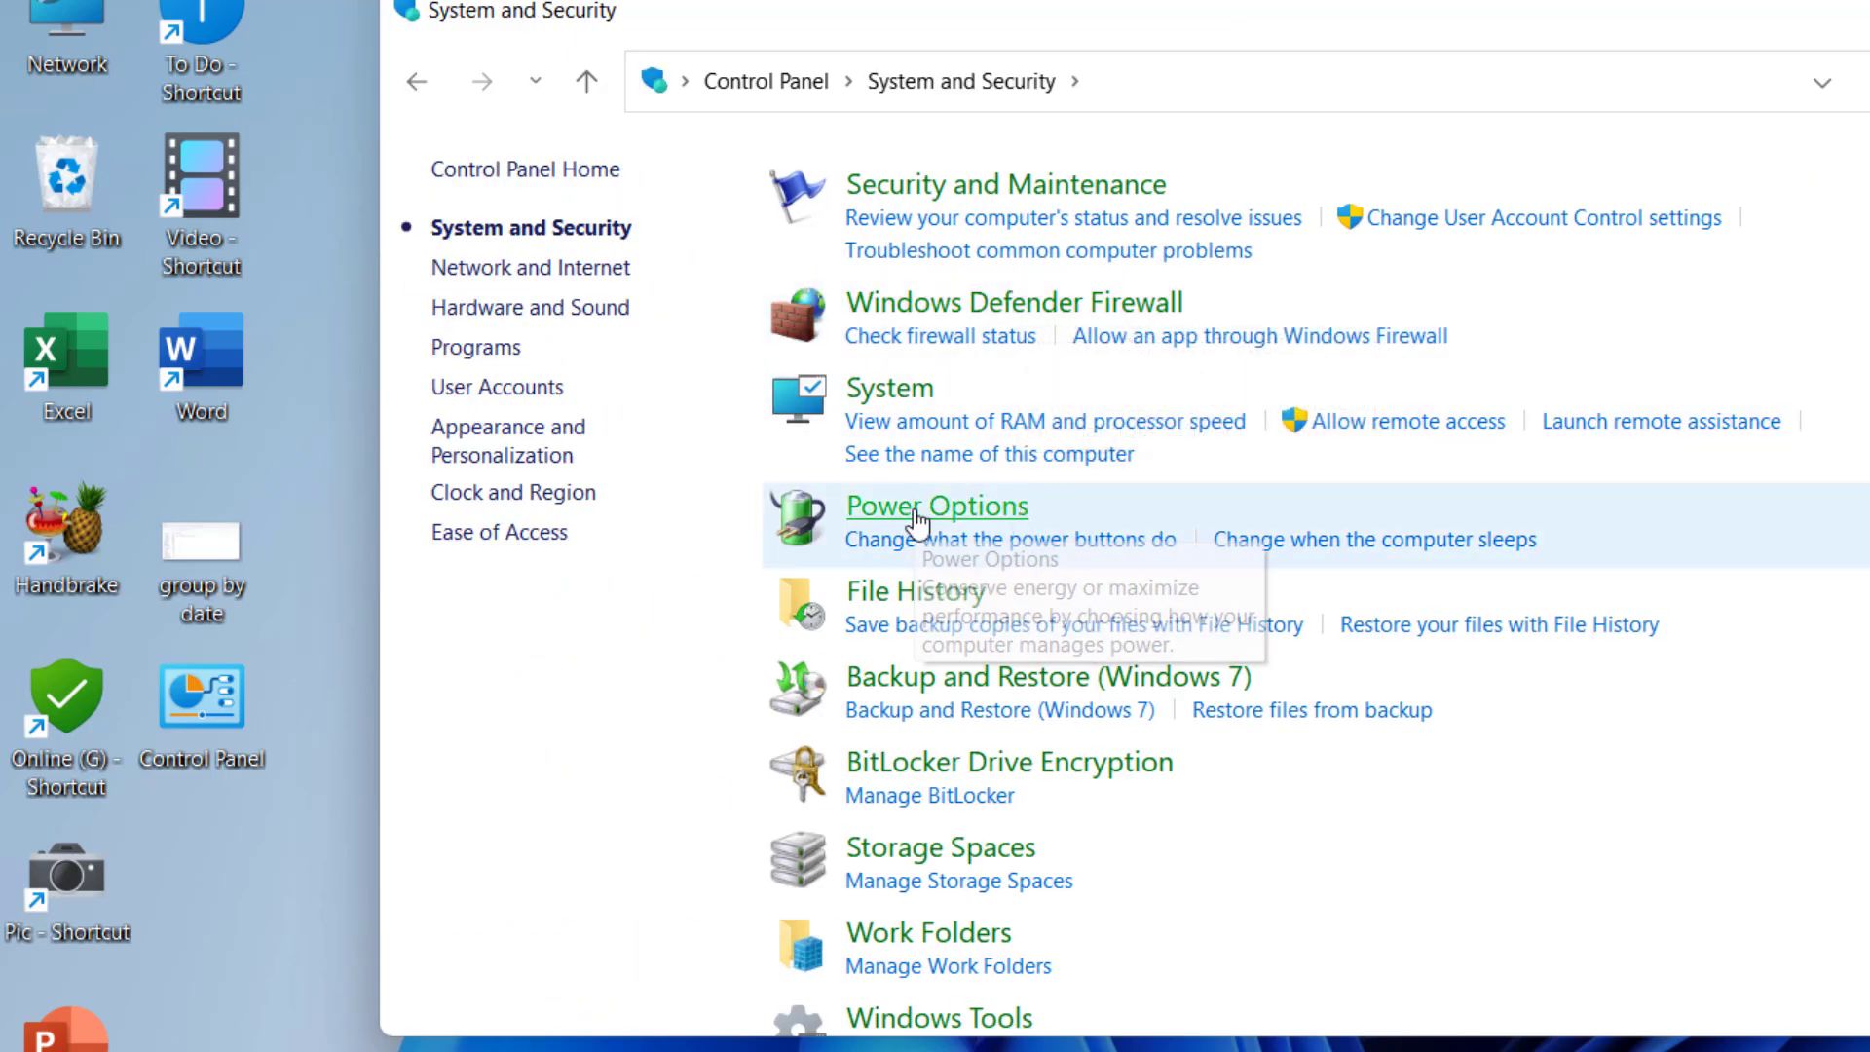
left_click(916, 516)
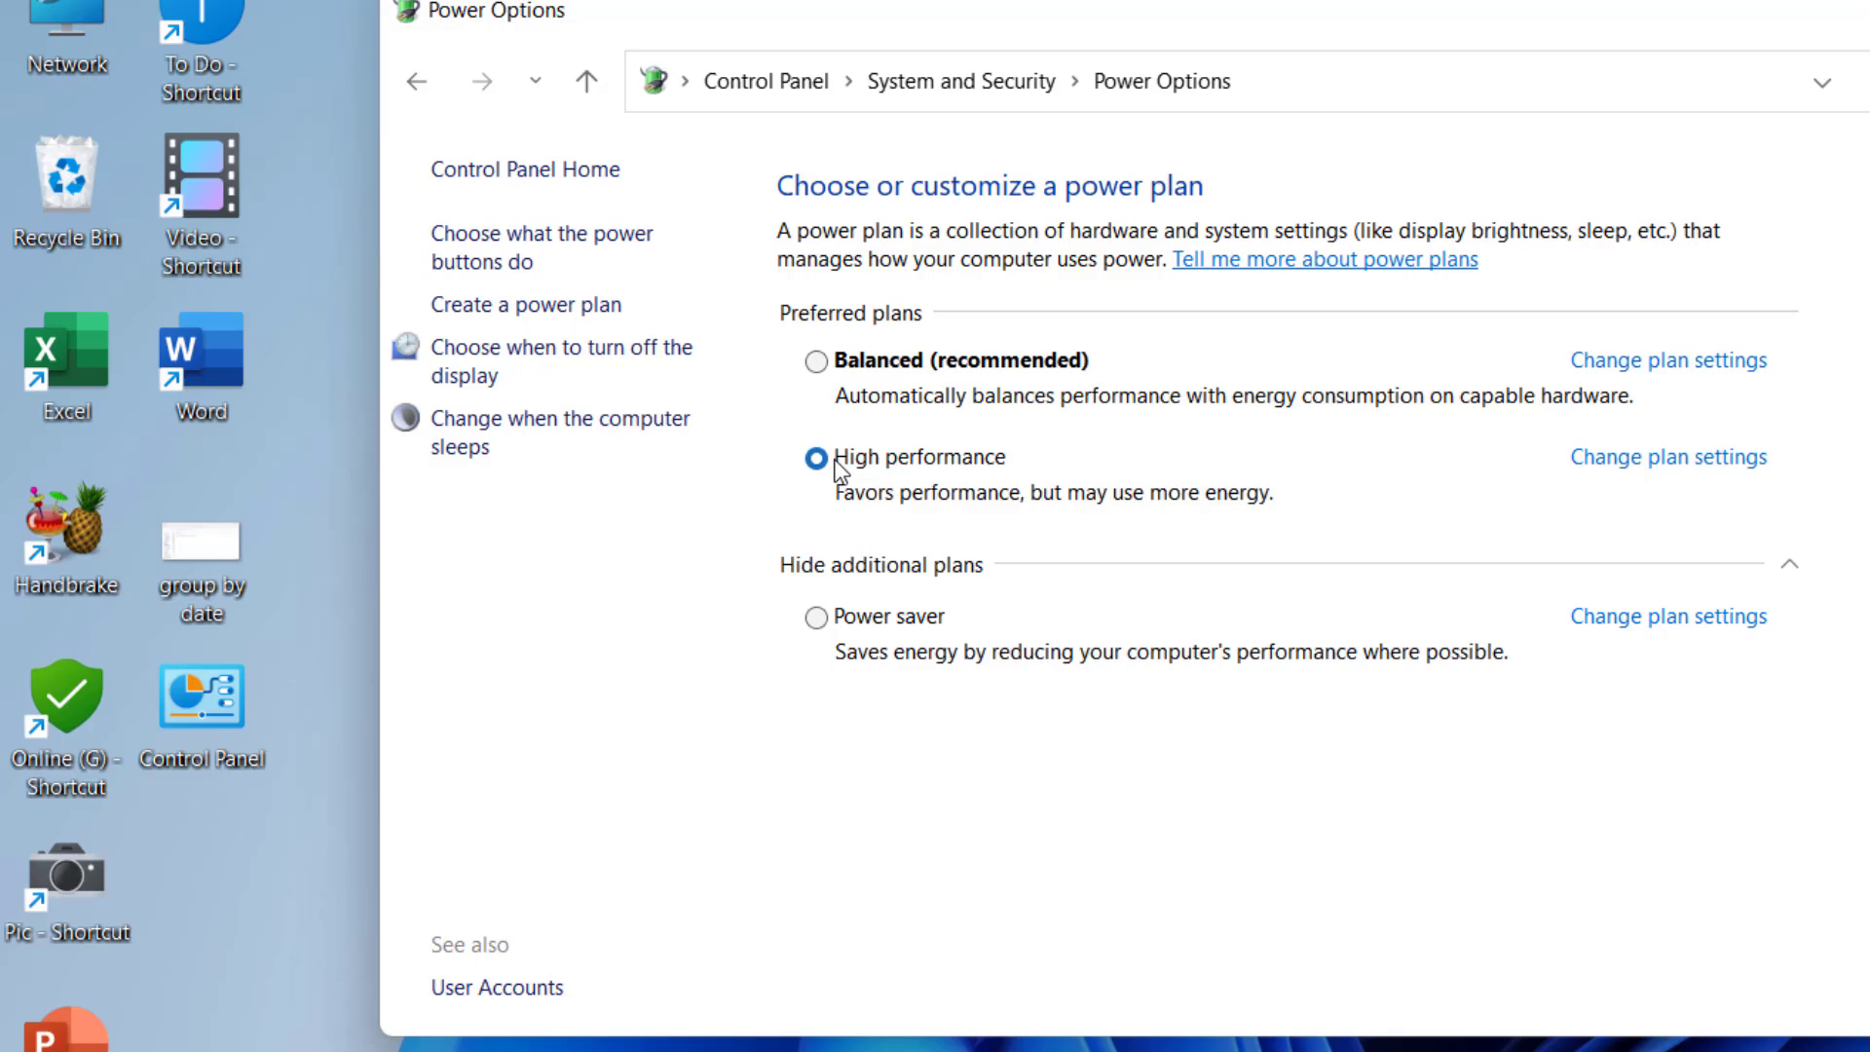
left_click(471, 261)
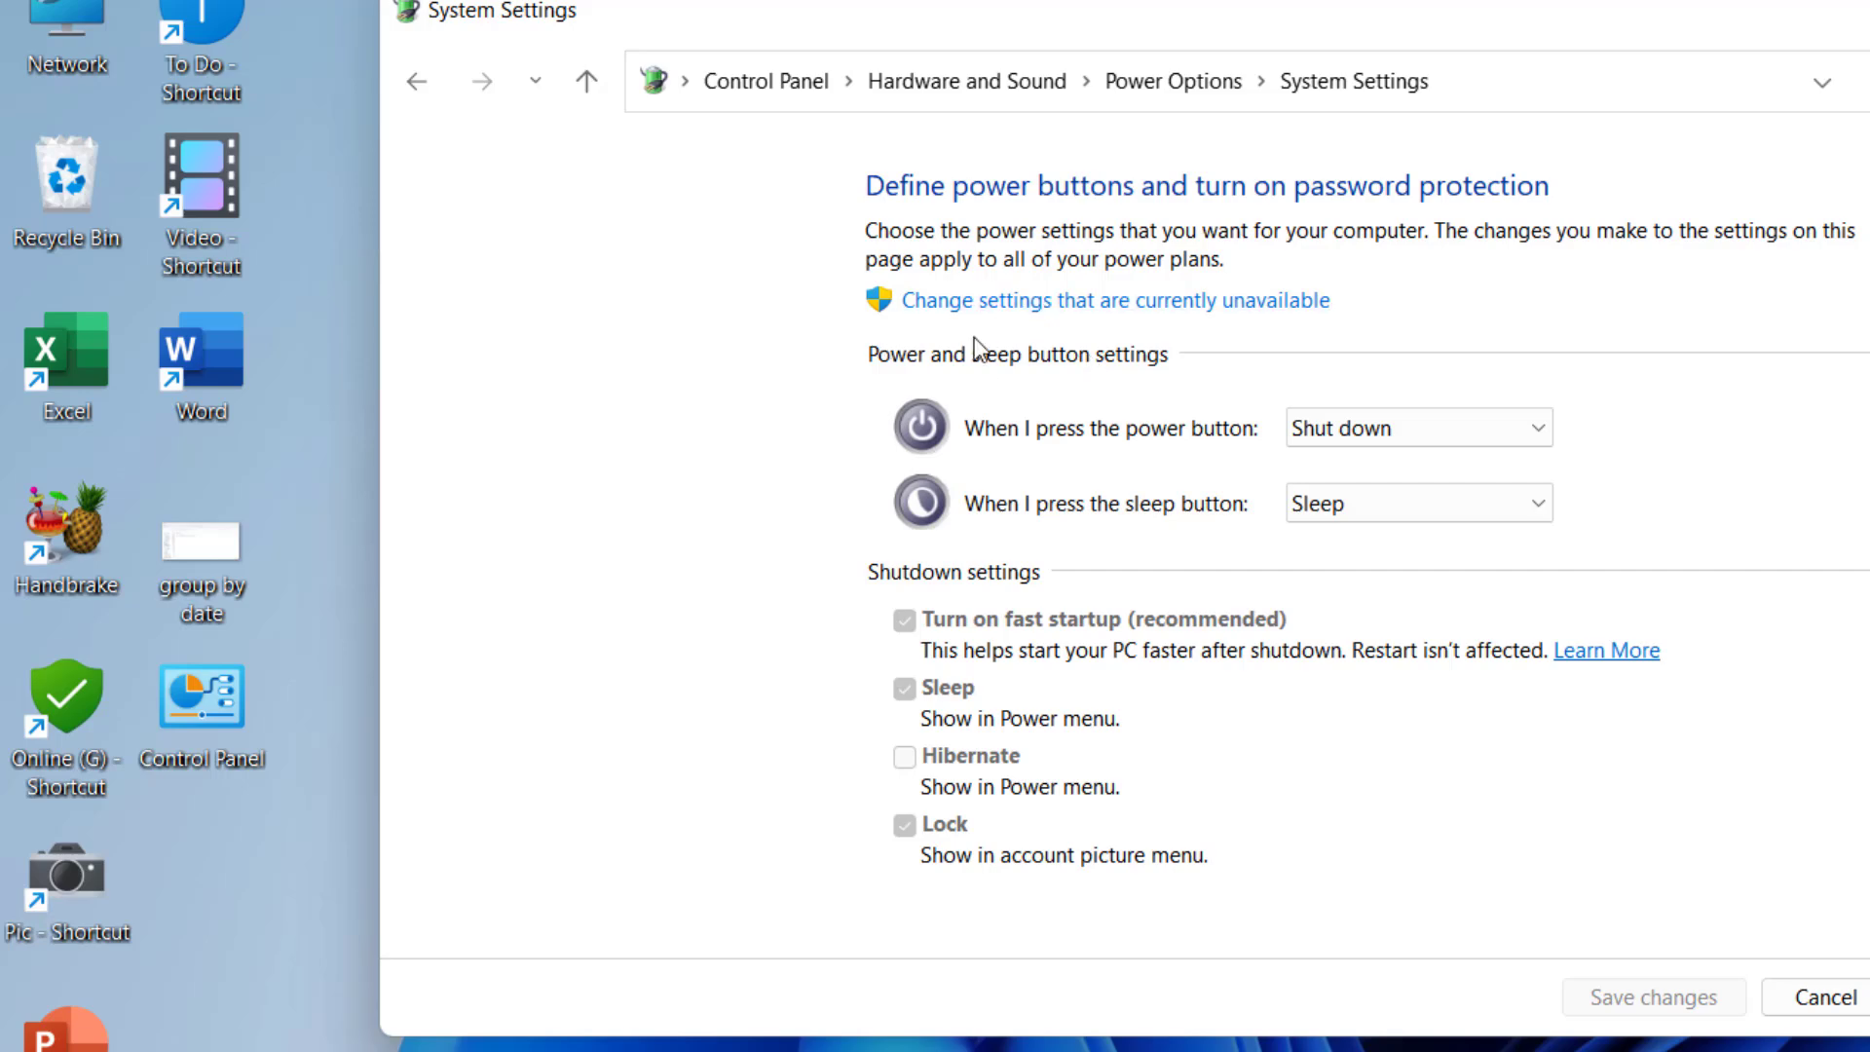
left_click(1143, 302)
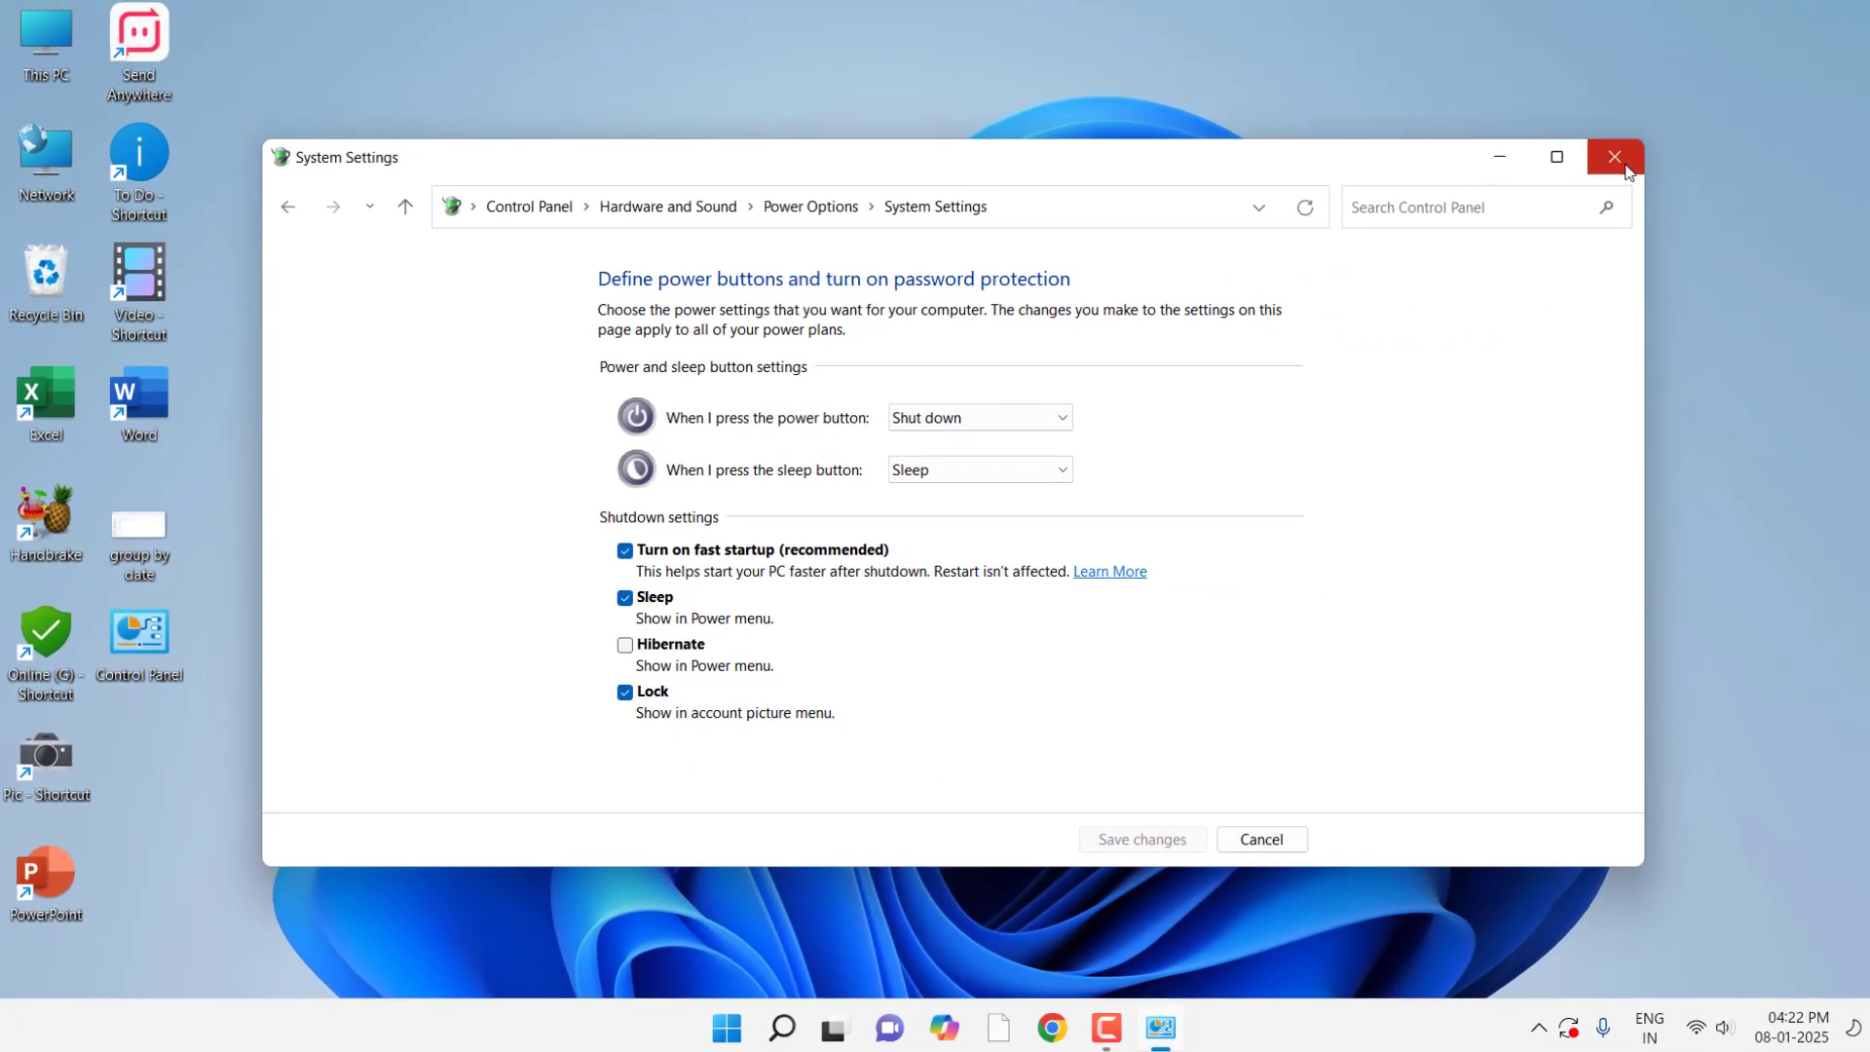
left_click(1605, 173)
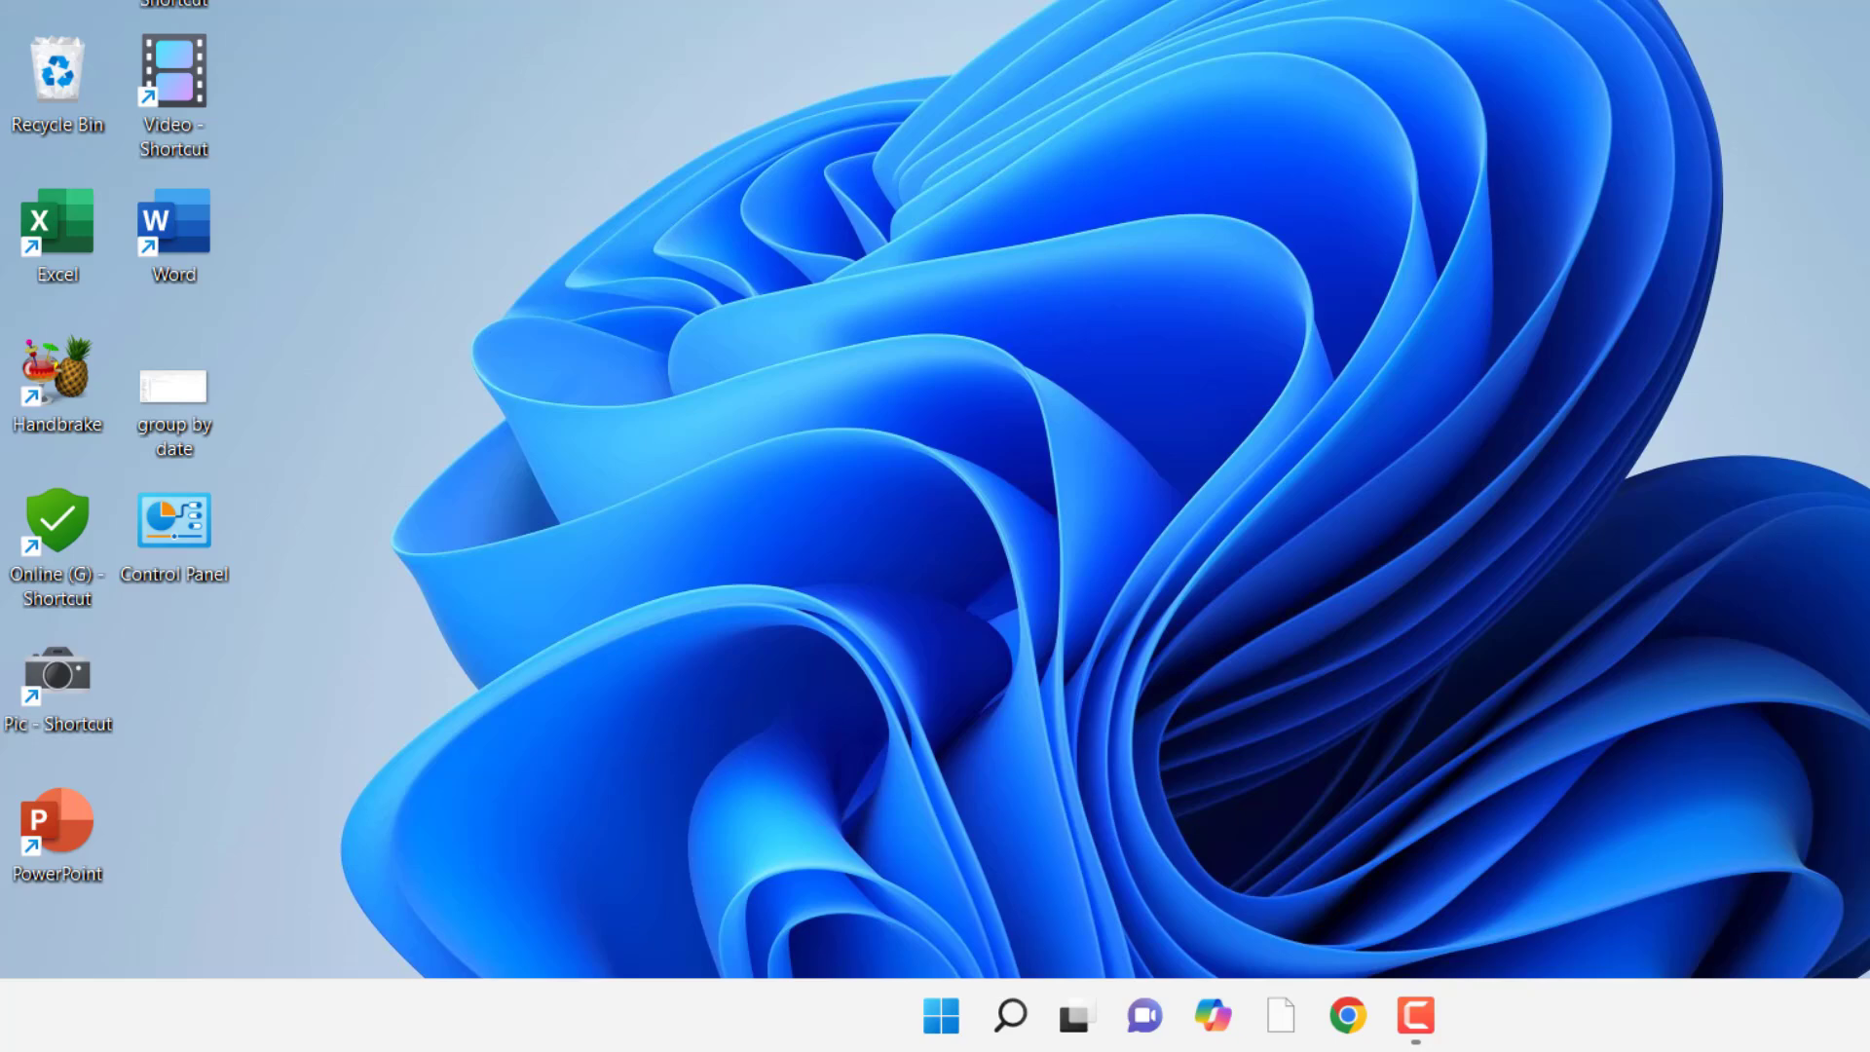
Step: Open the %temp% folder via Run and maximize its window
key("super+r")
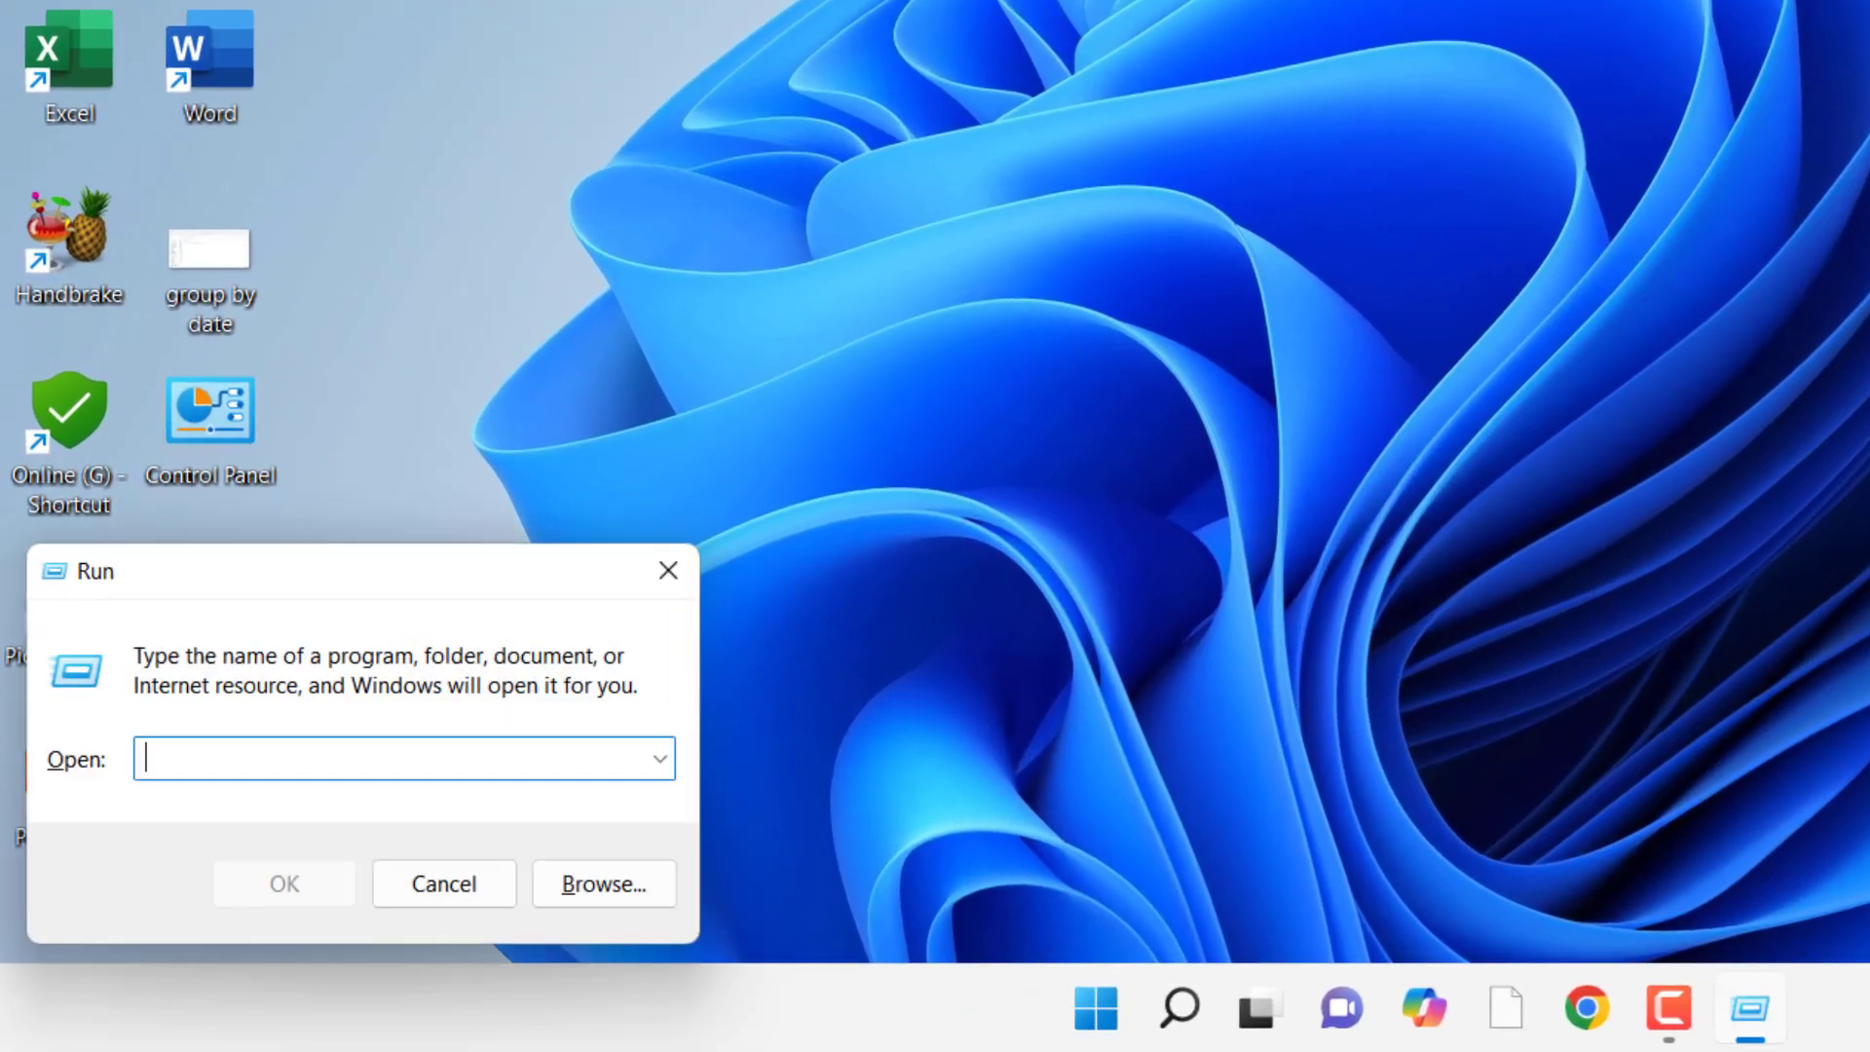
type("%temp#")
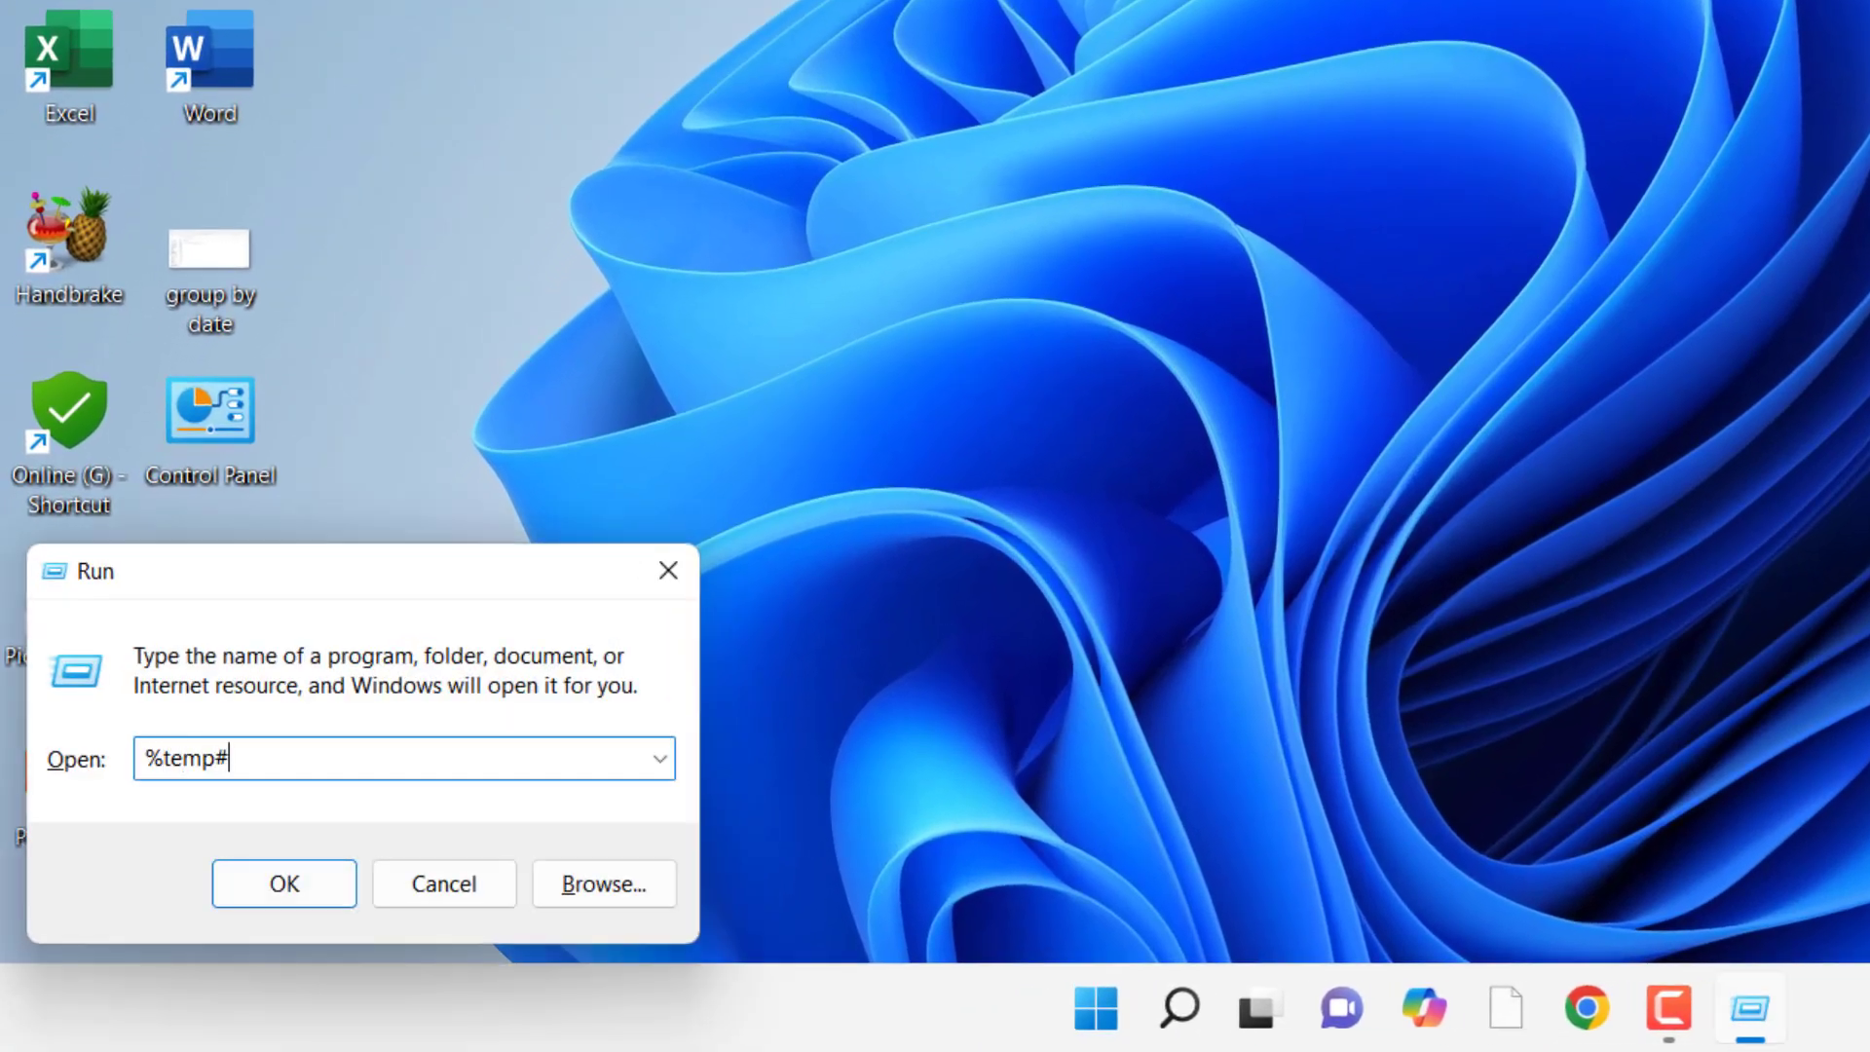
key("BackSpace")
type("%")
key("Return")
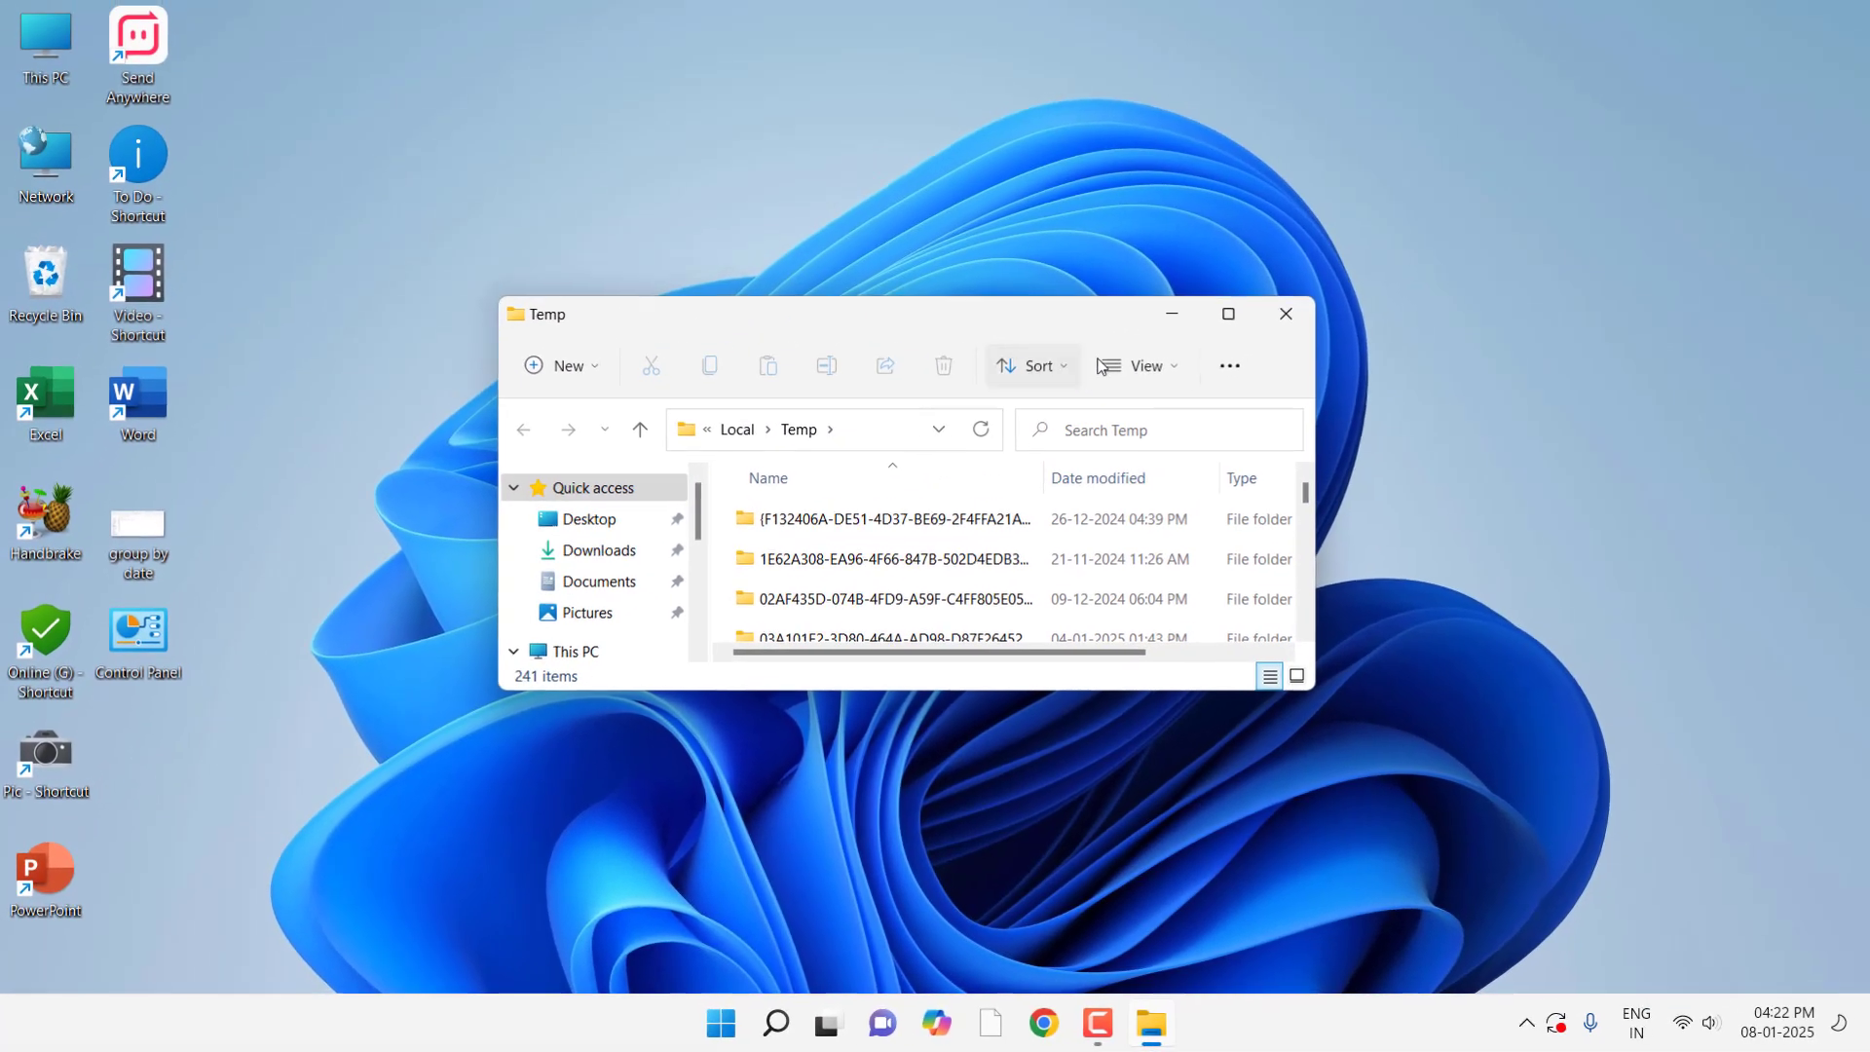
left_click(1588, 97)
Step: Delete all Temp items, granting admin permission and skipping in-use and protected folders
key("ctrl+a")
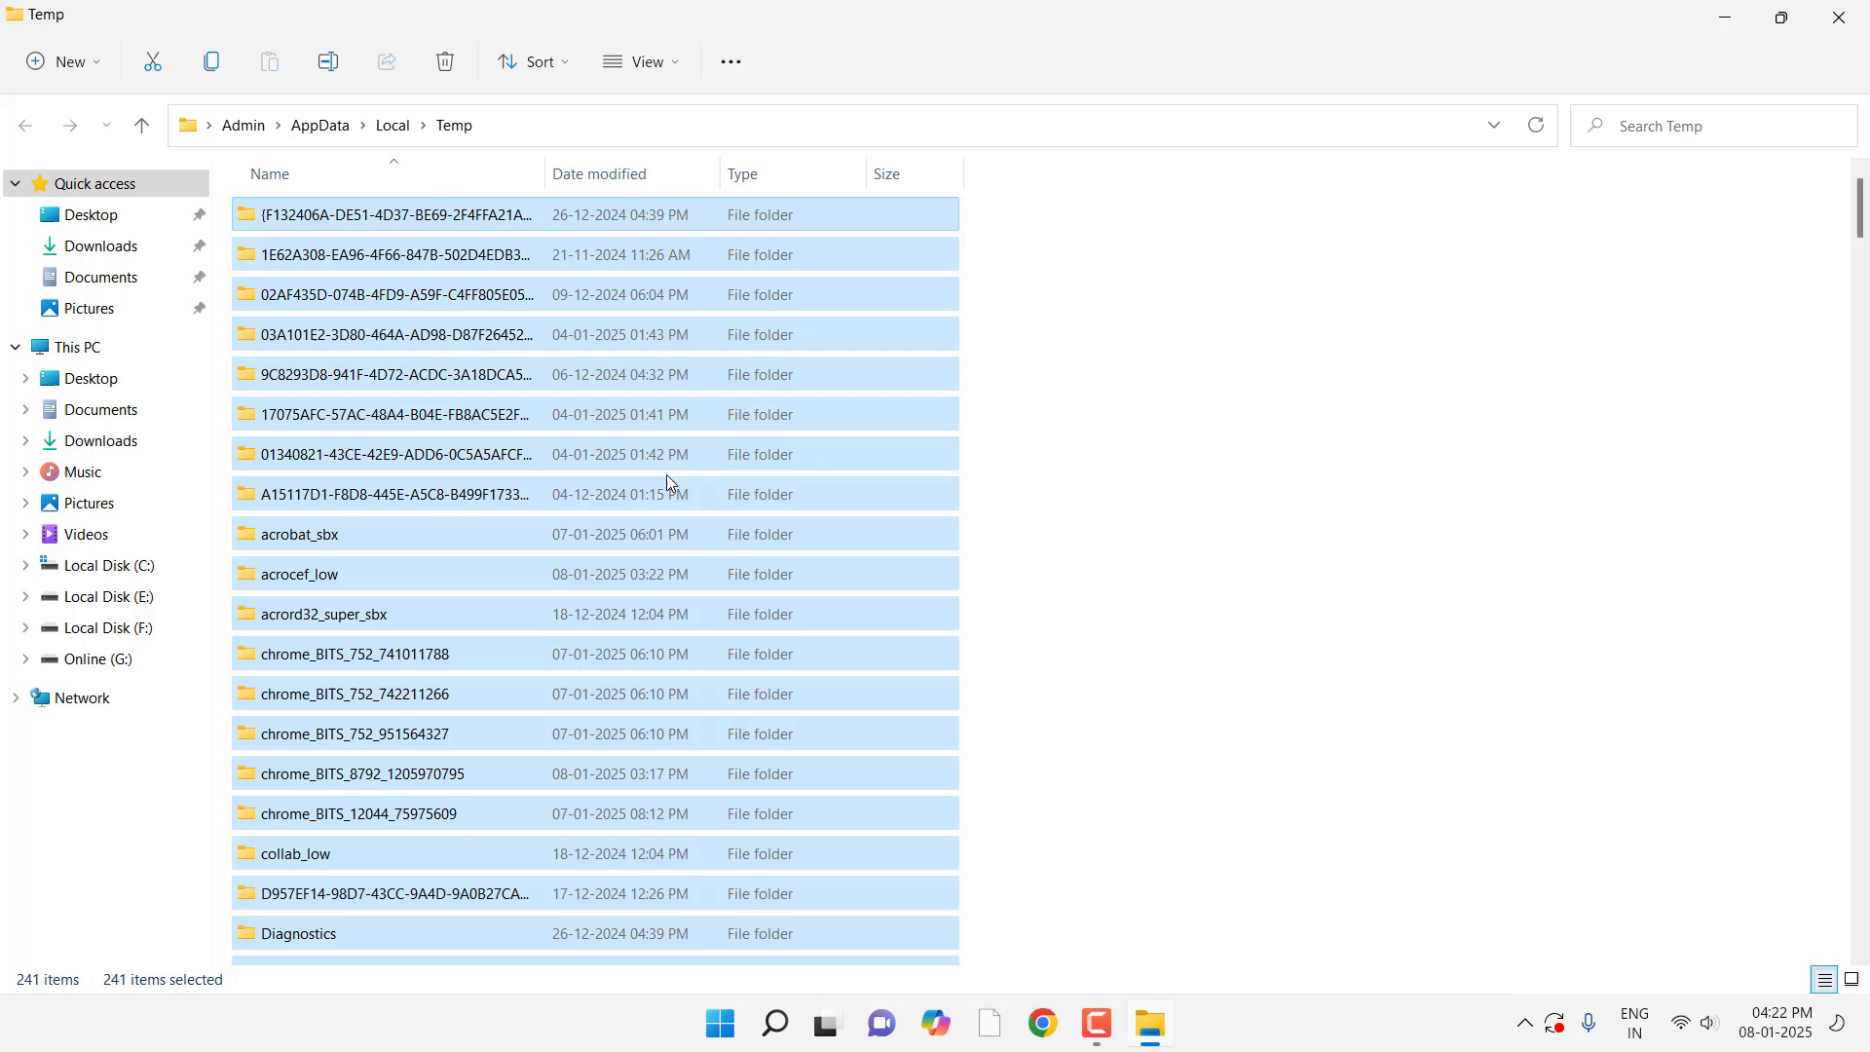
right_click(662, 467)
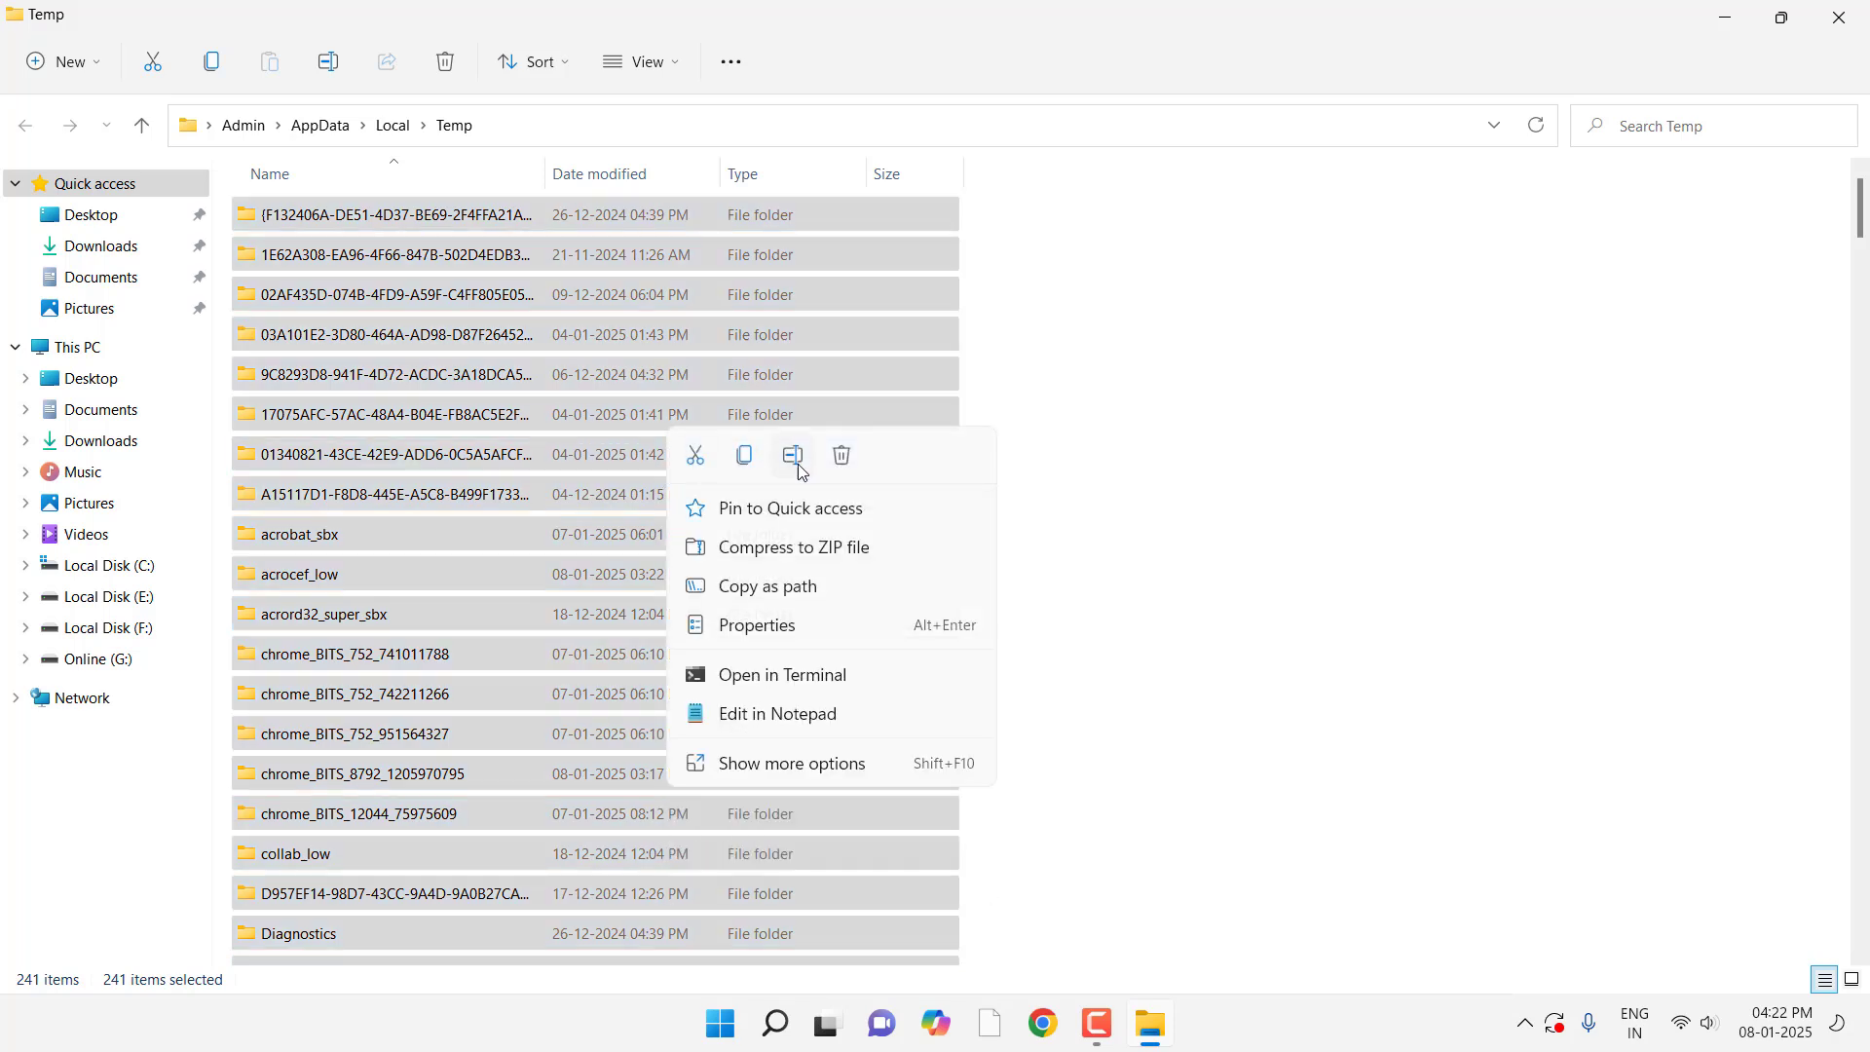
left_click(841, 453)
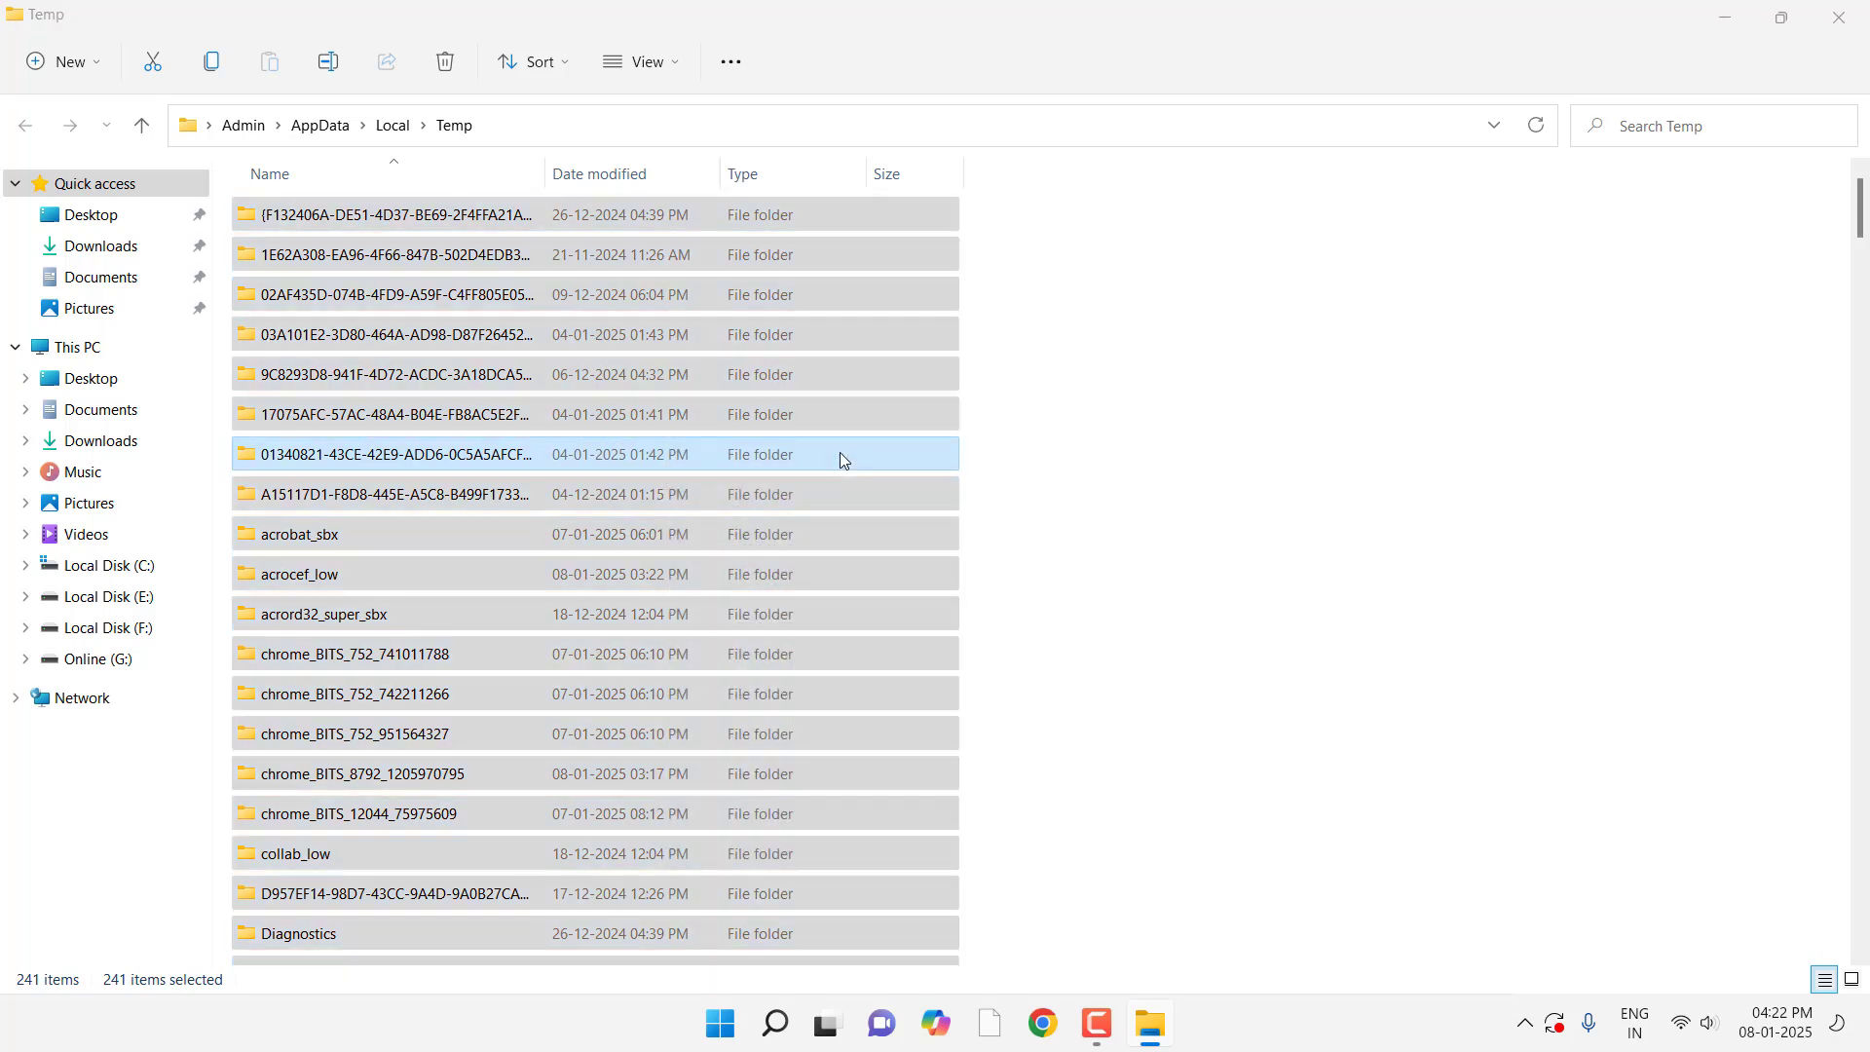
left_click(385, 409)
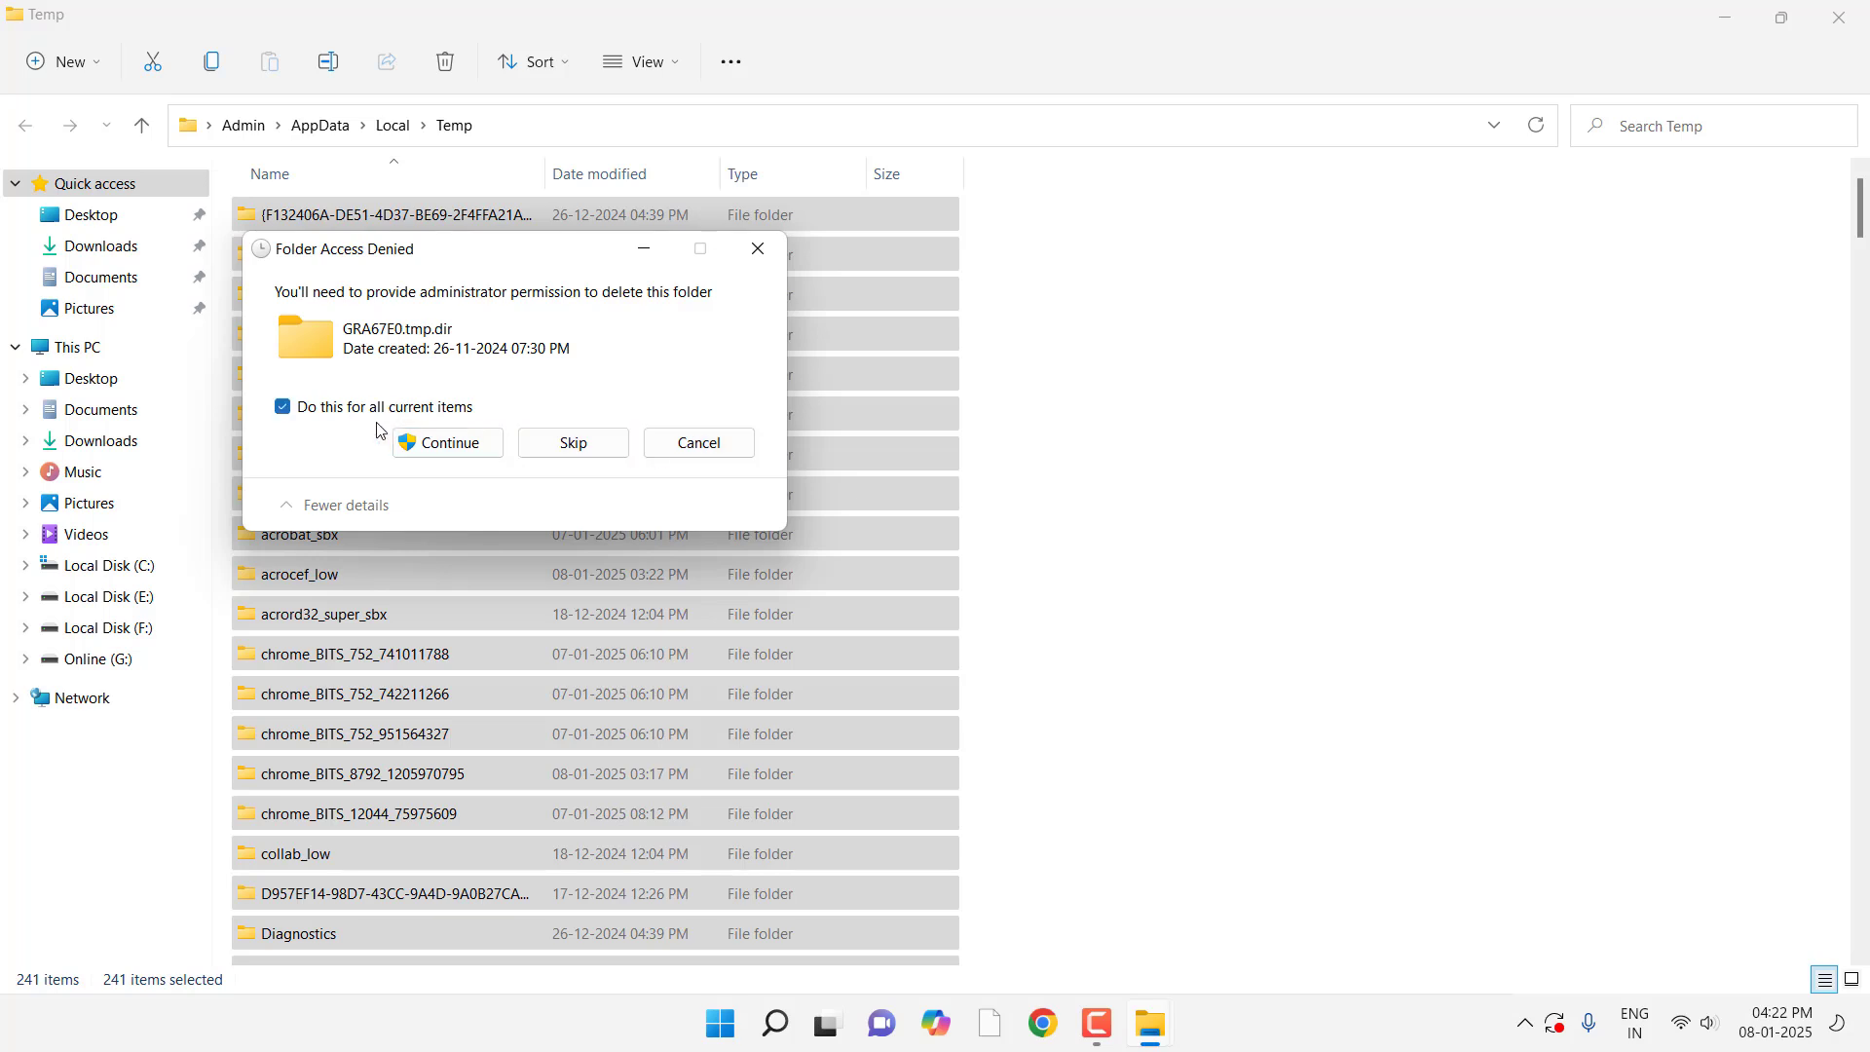
left_click(448, 443)
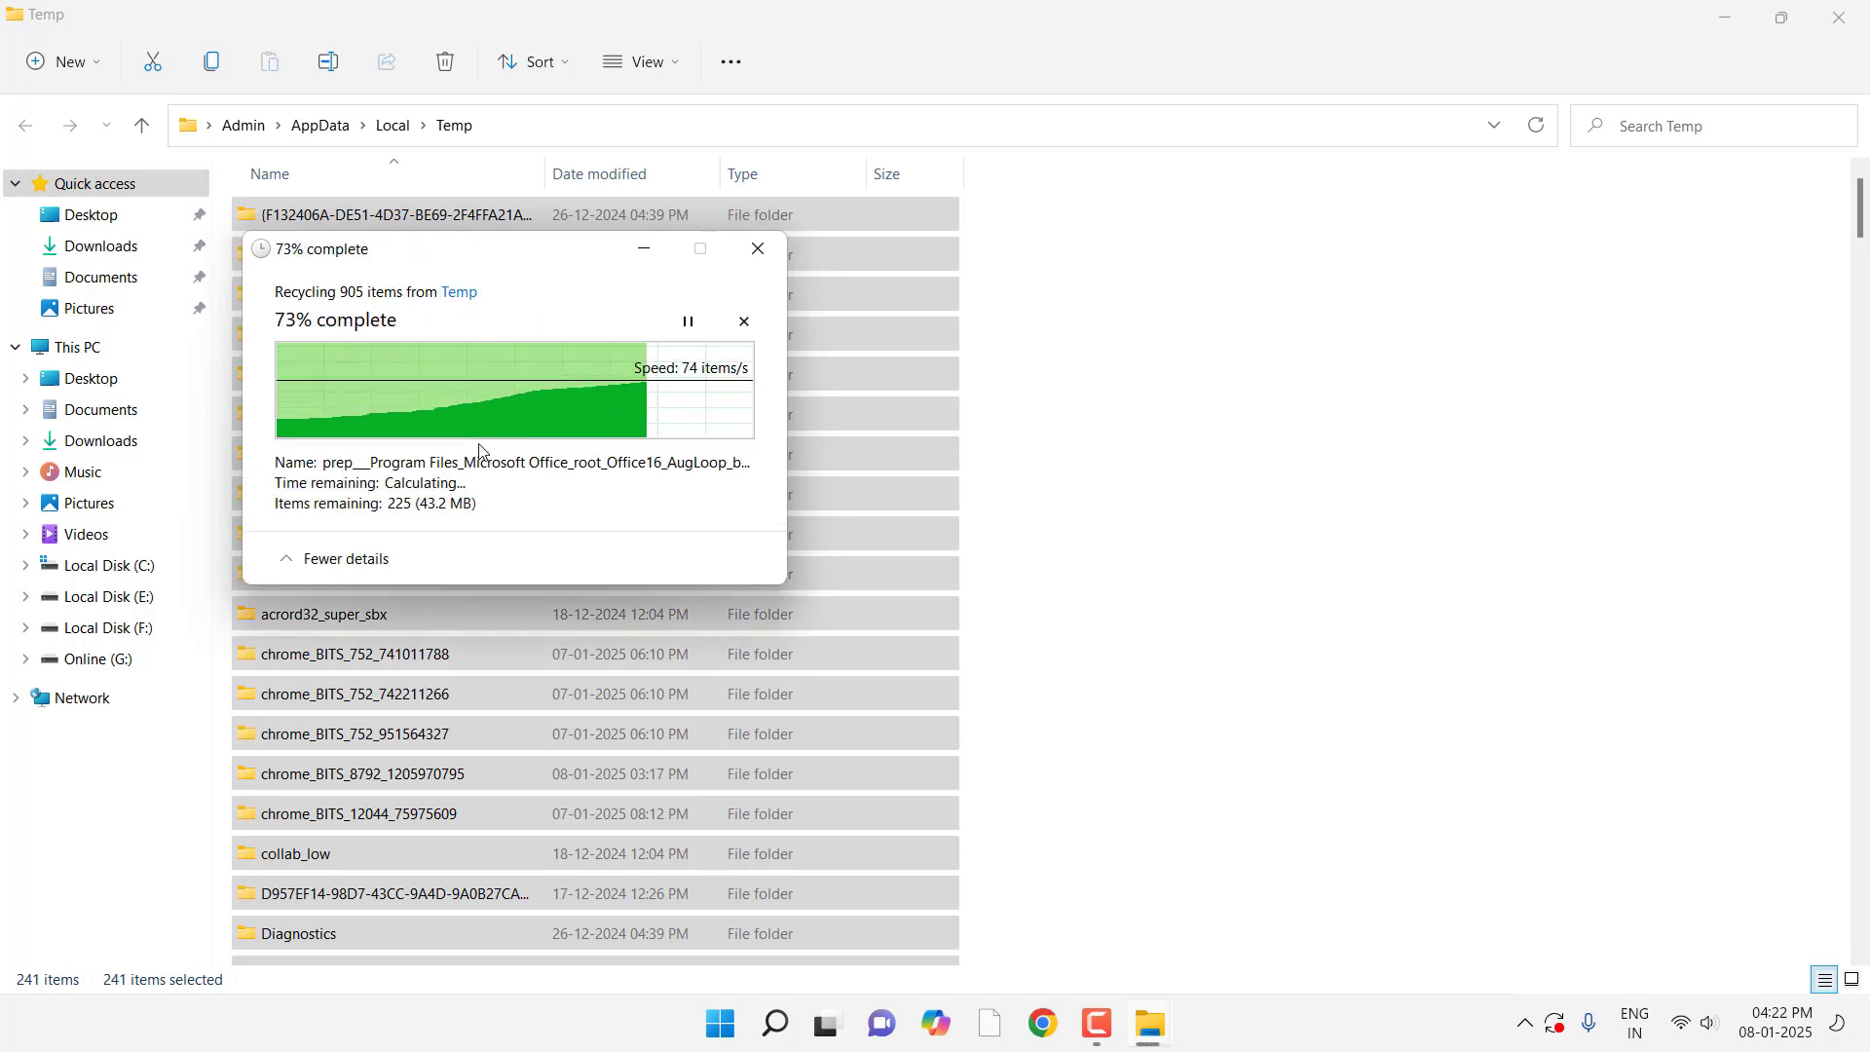
left_click(414, 475)
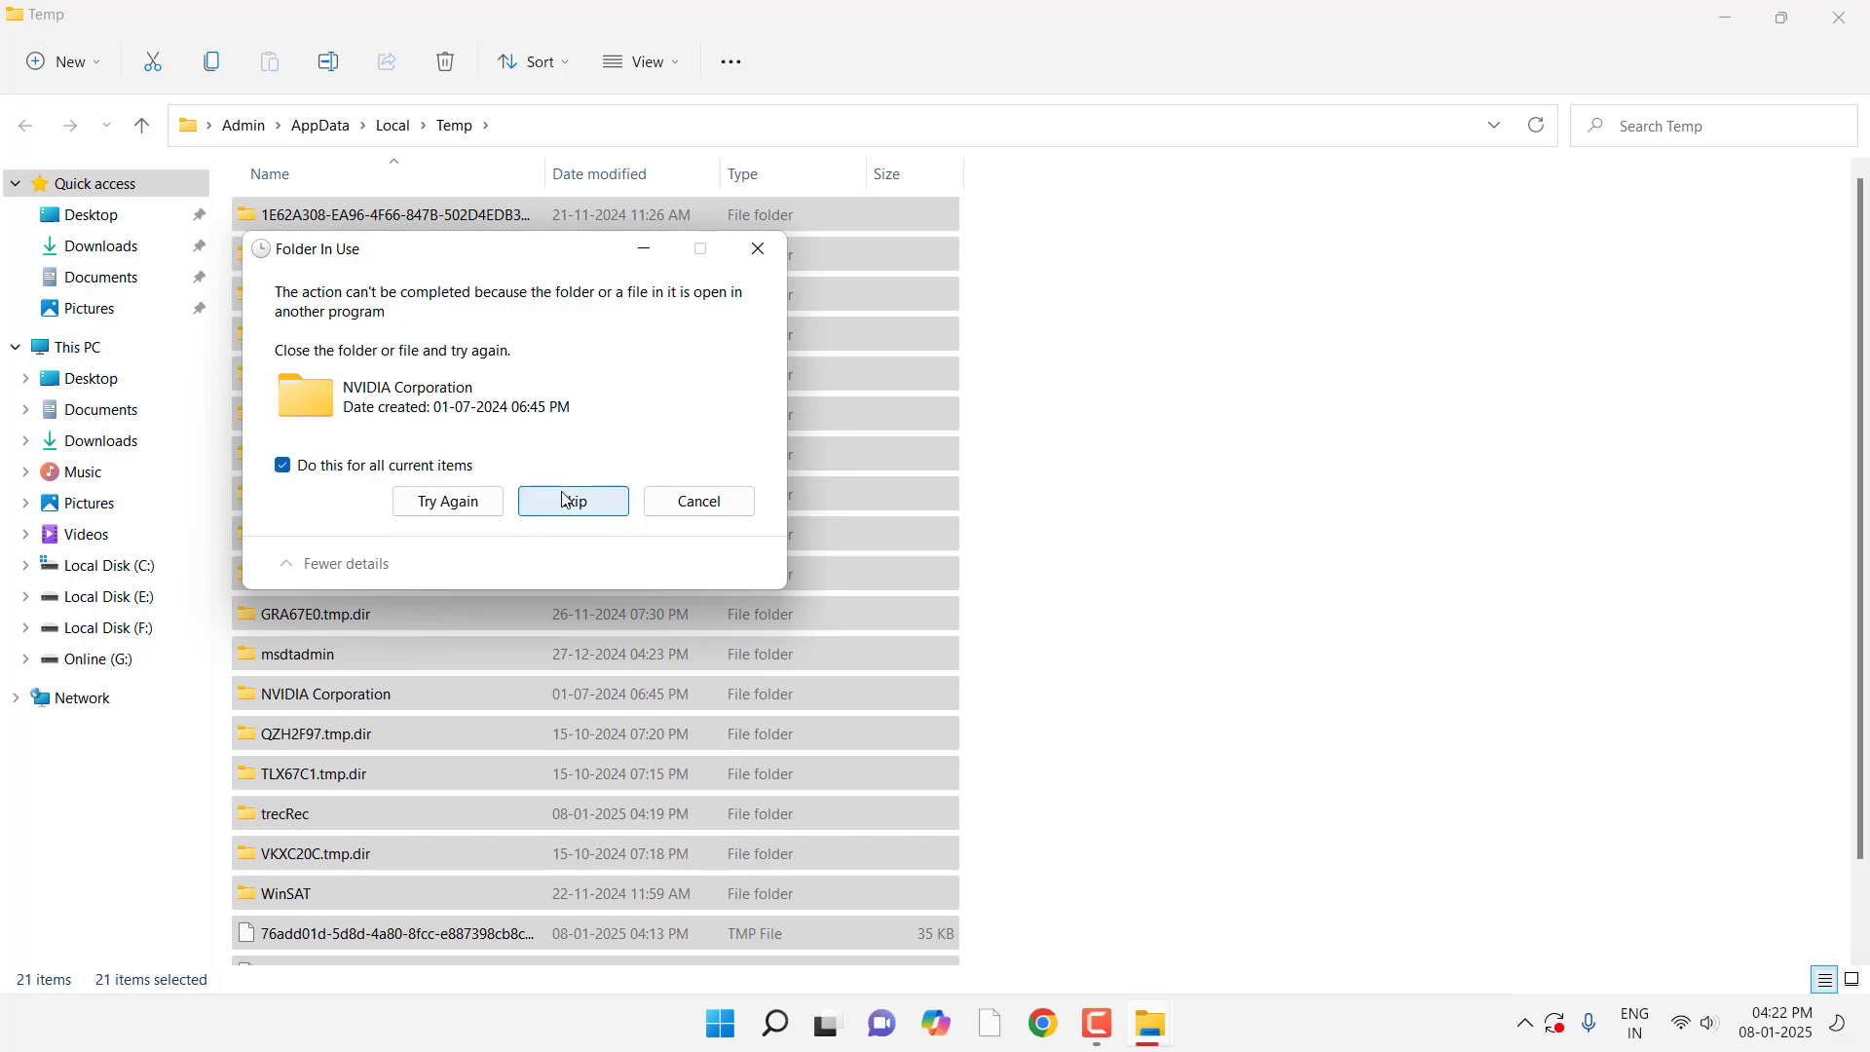
left_click(574, 502)
left_click(370, 467)
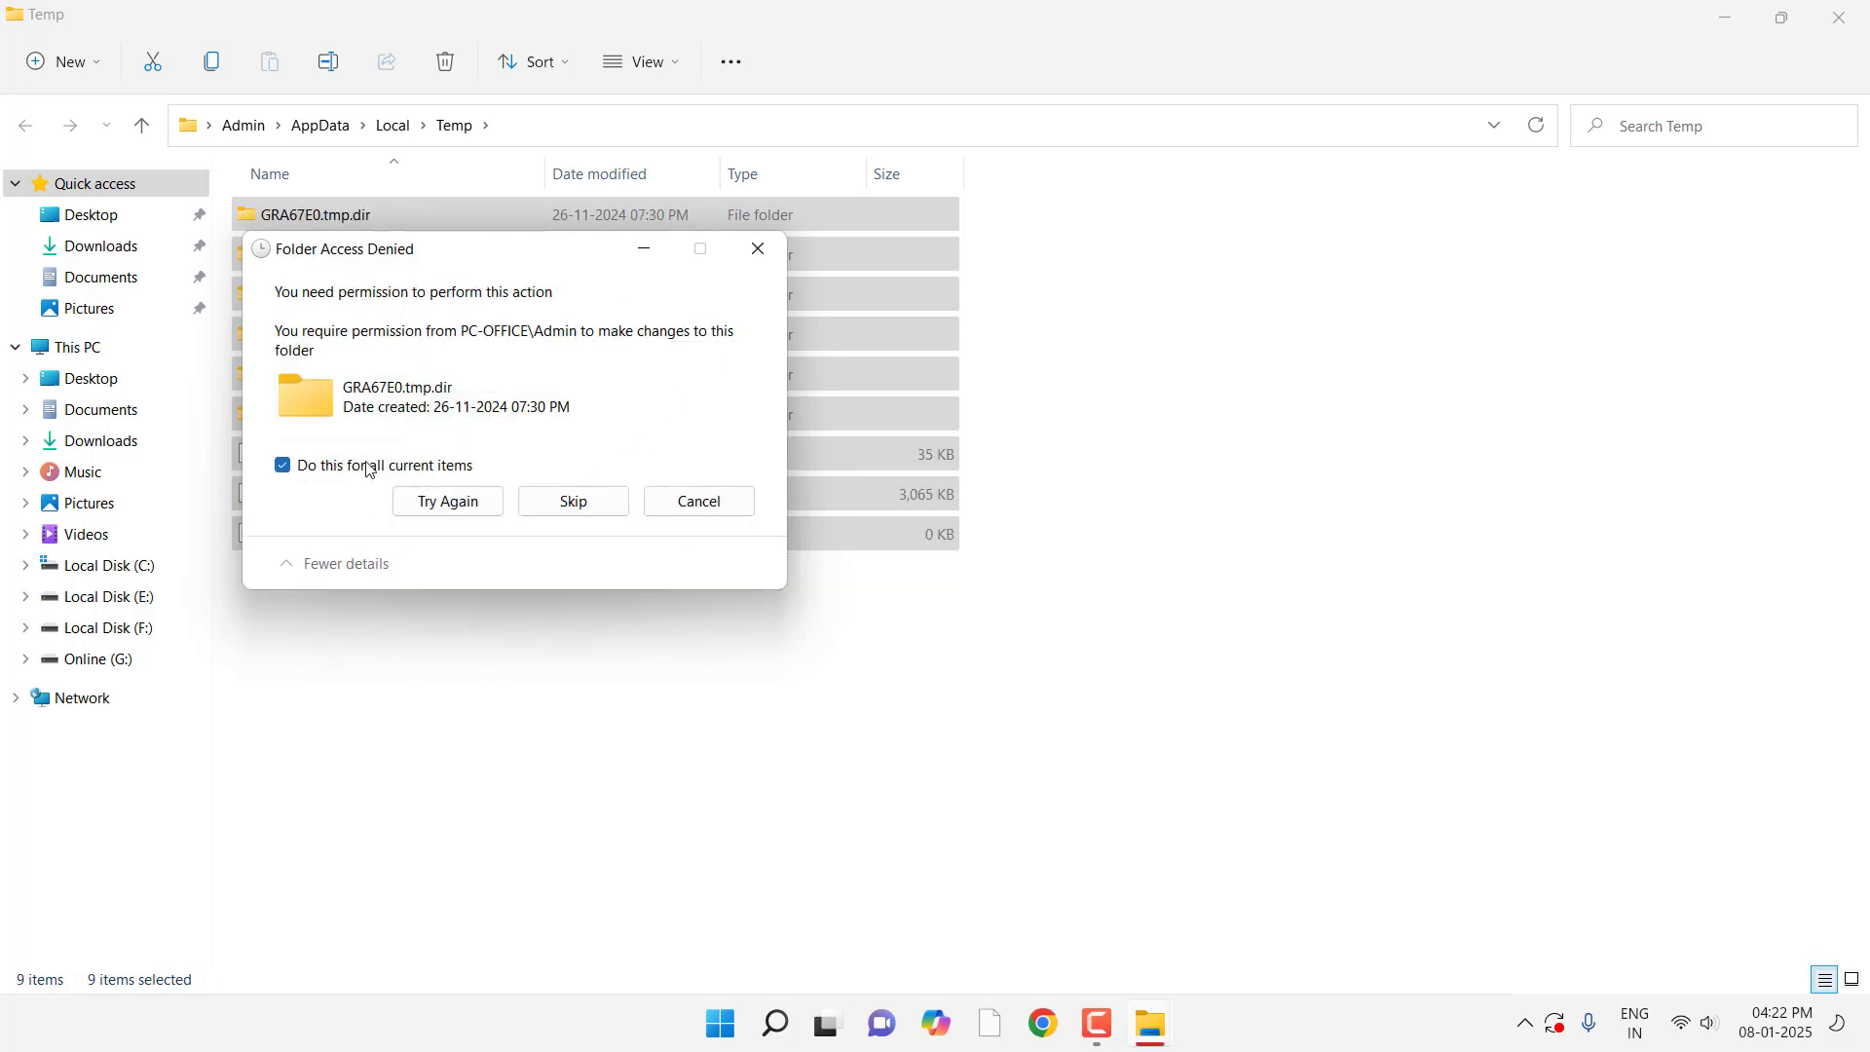
left_click(589, 508)
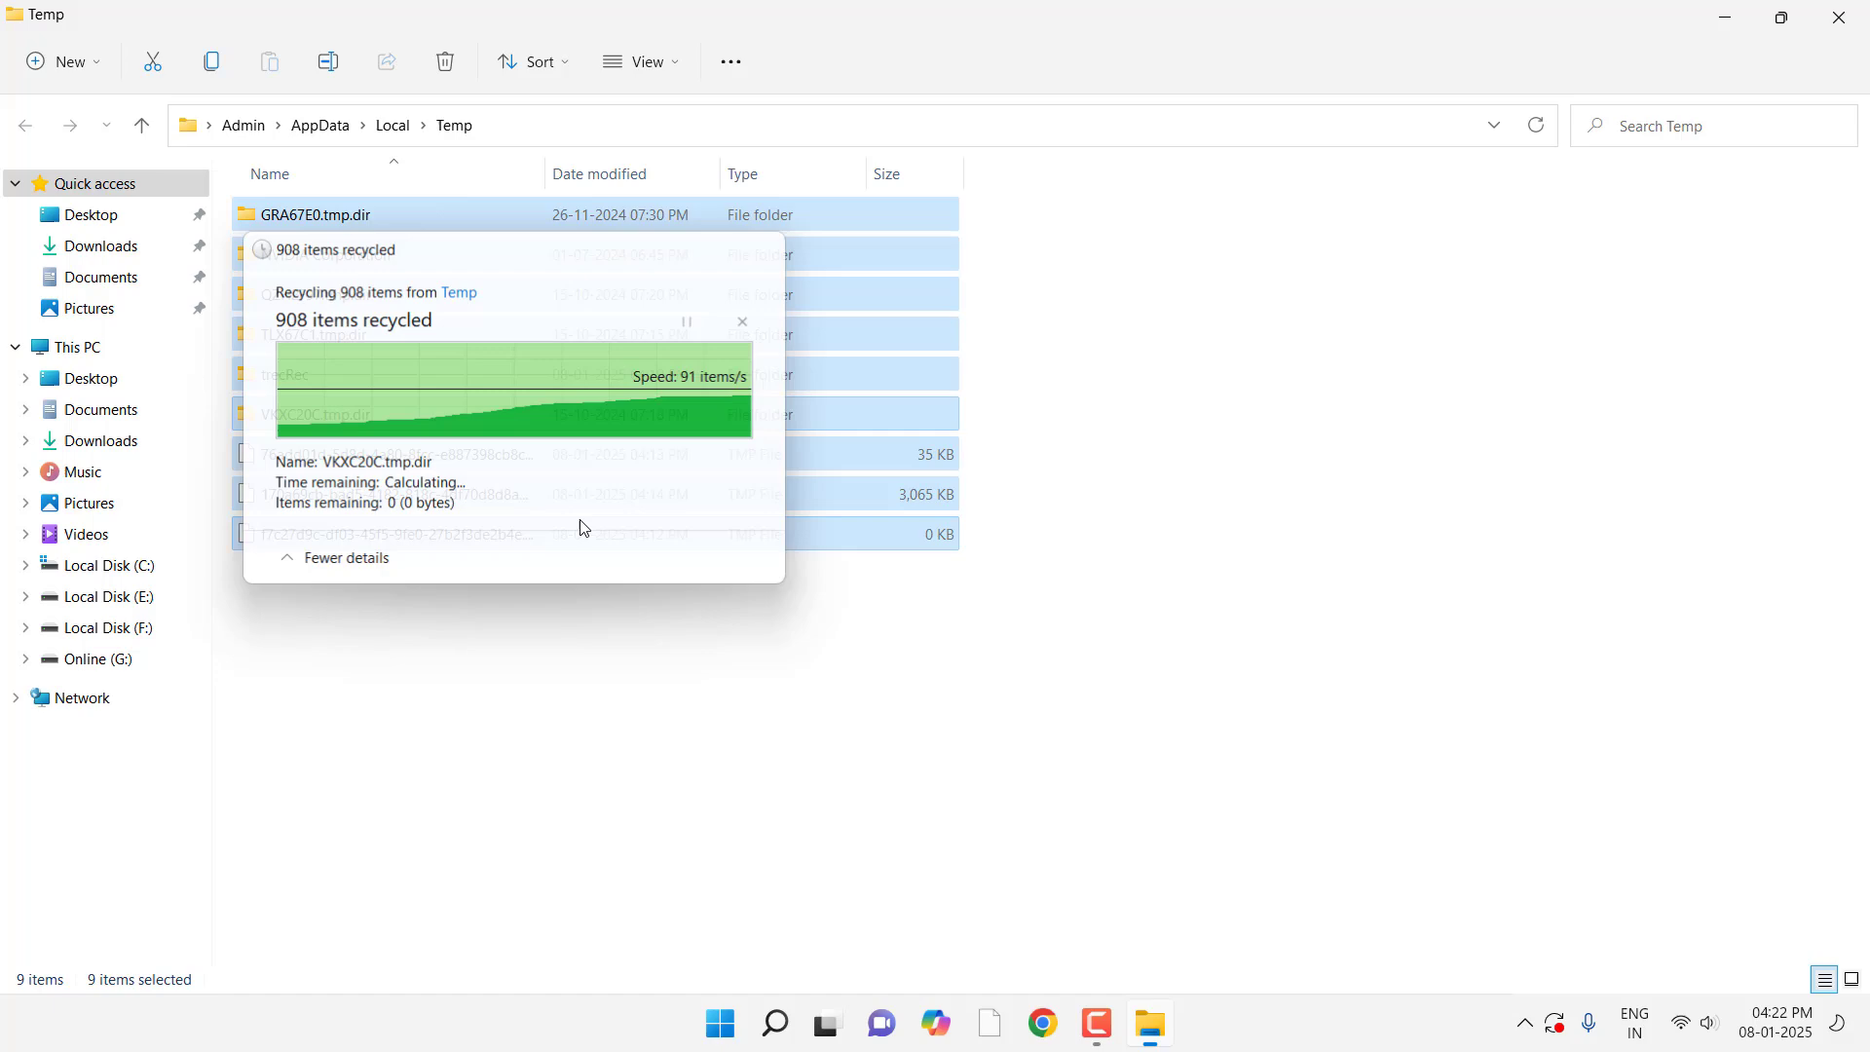
Step: Close the Temp window and open the Prefetch folder via Run
left_click(1840, 17)
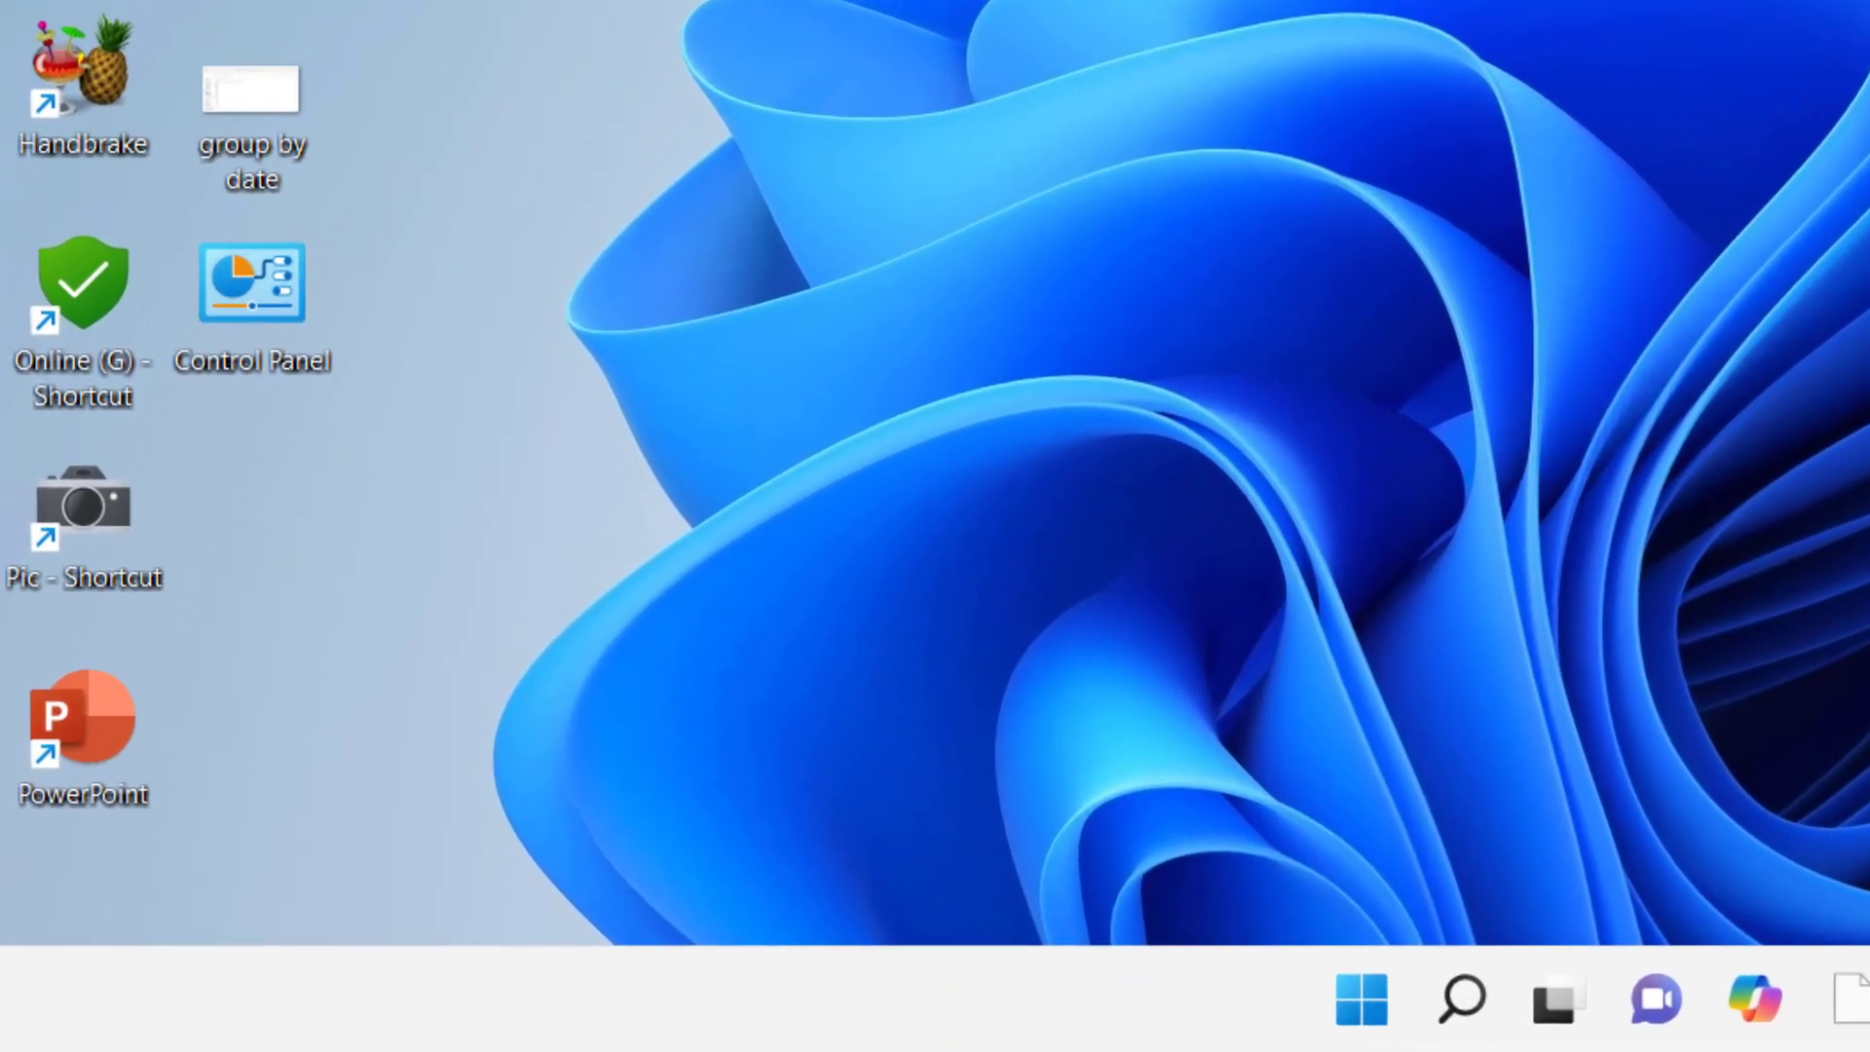
key("super+r")
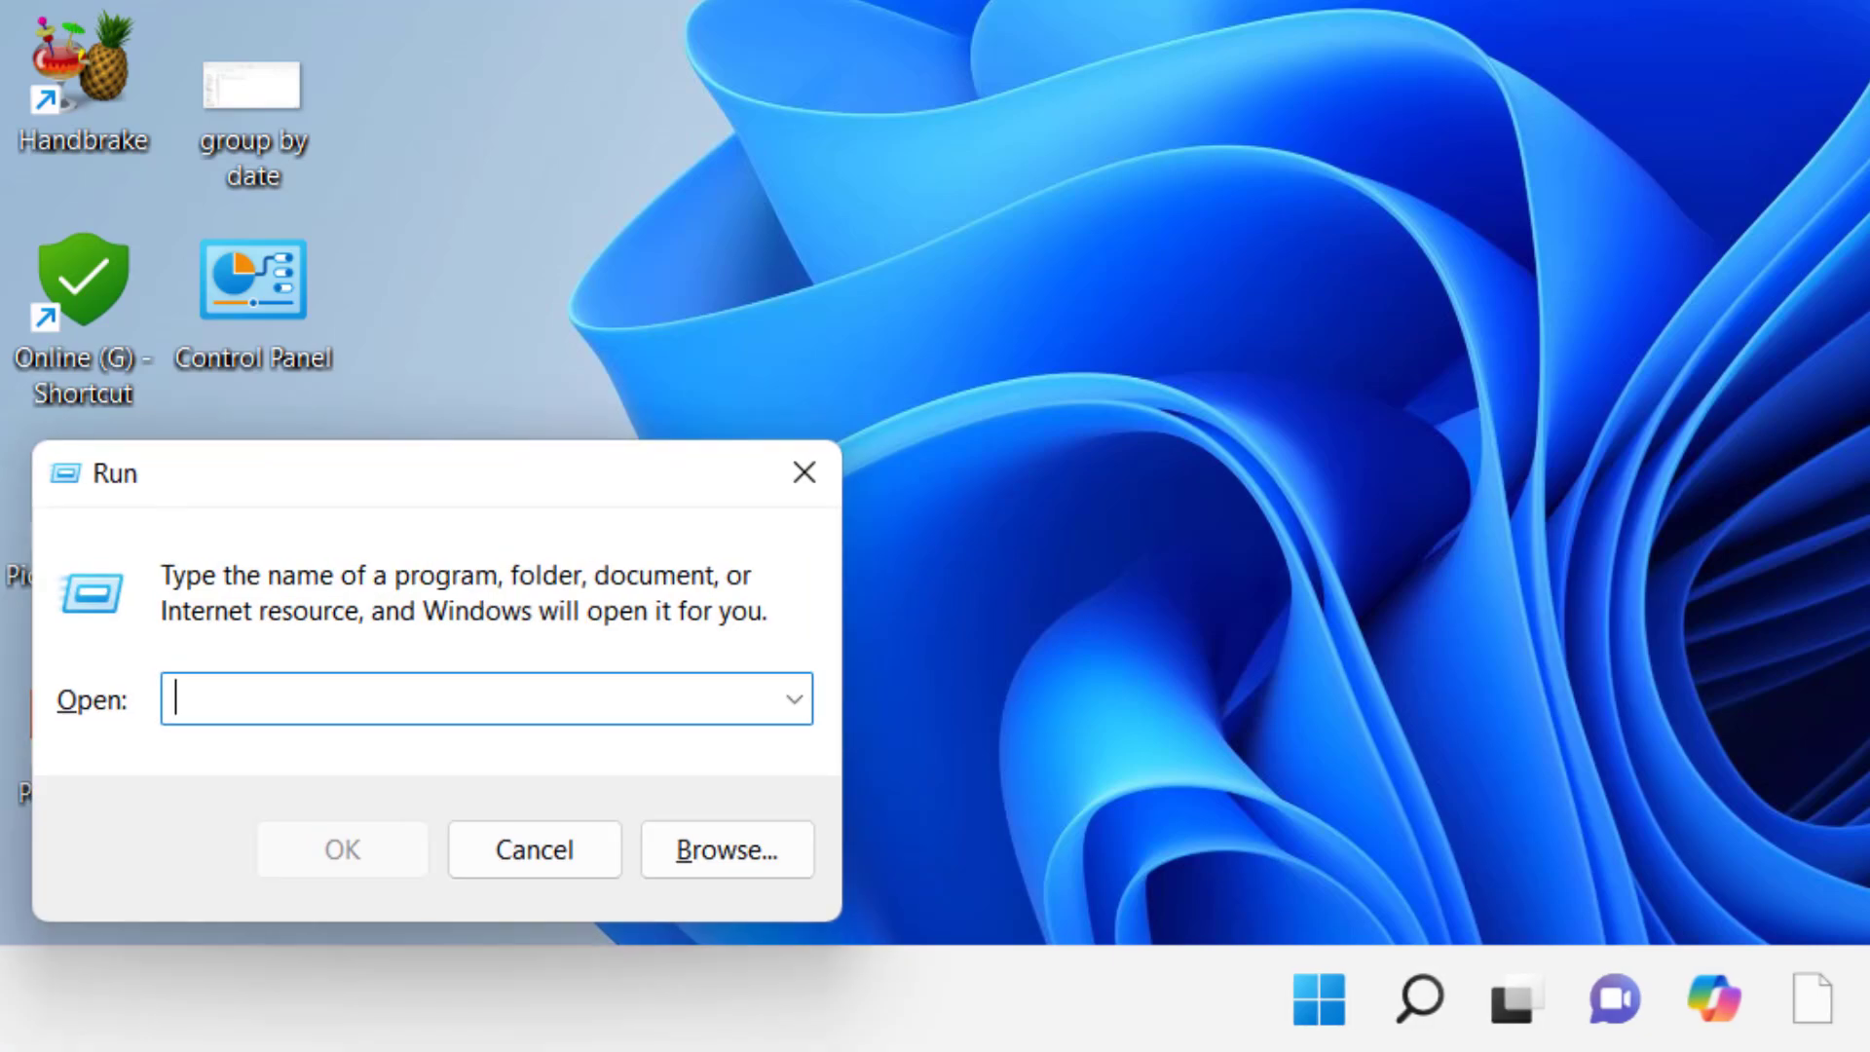
type("prefetch")
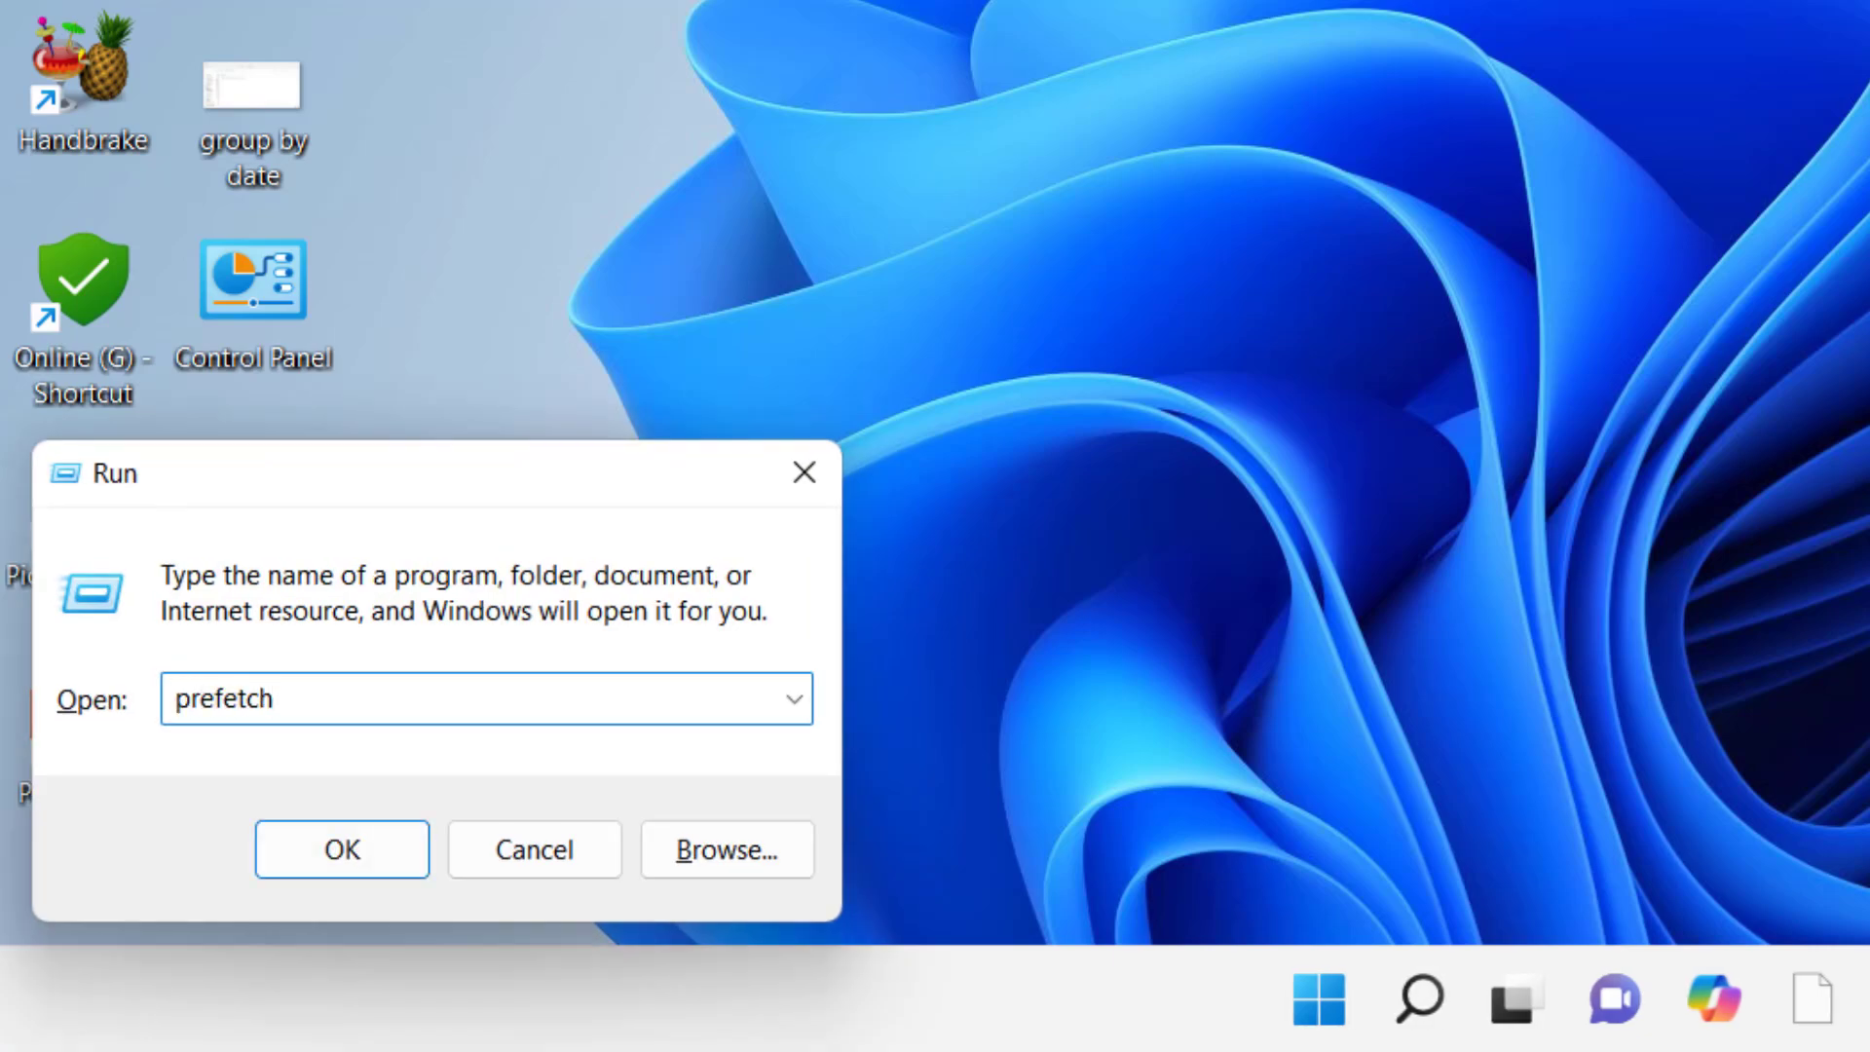
key("Return")
Step: Delete all Prefetch files, skipping the one in use, and close the window
key("ctrl+a")
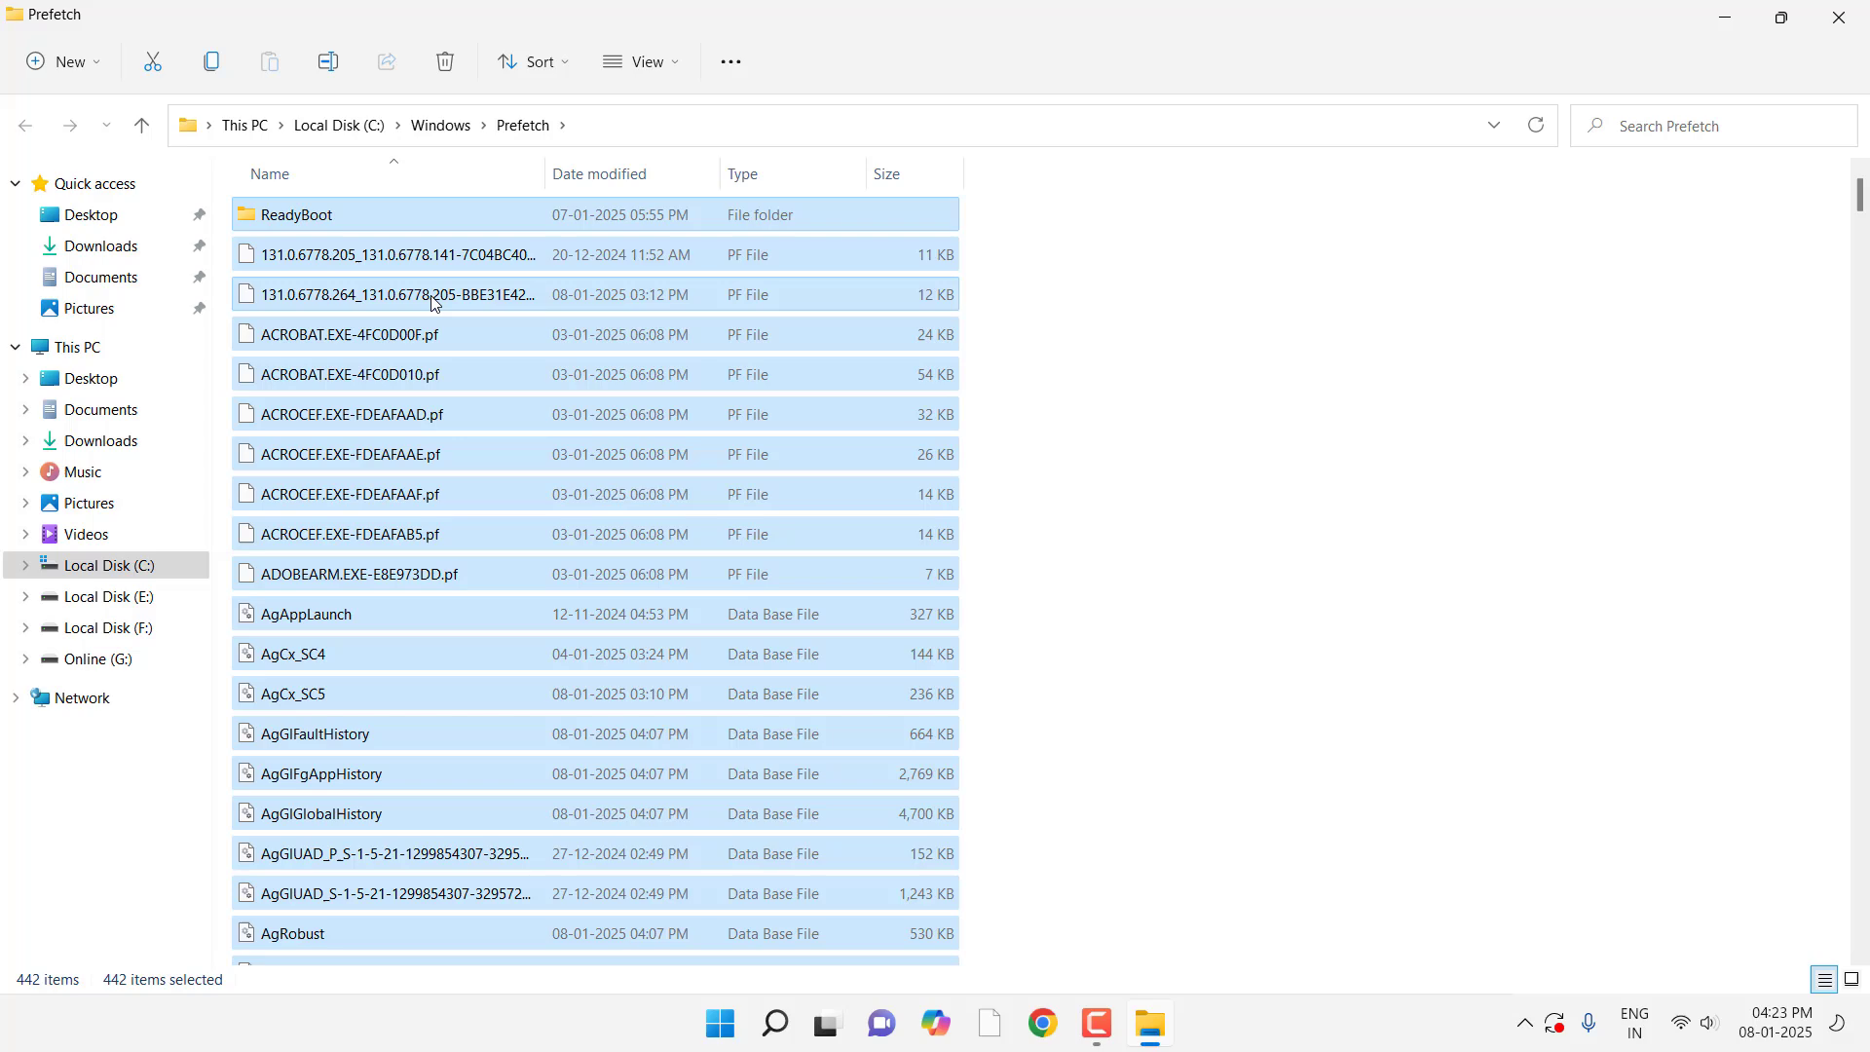
right_click(436, 305)
left_click(626, 314)
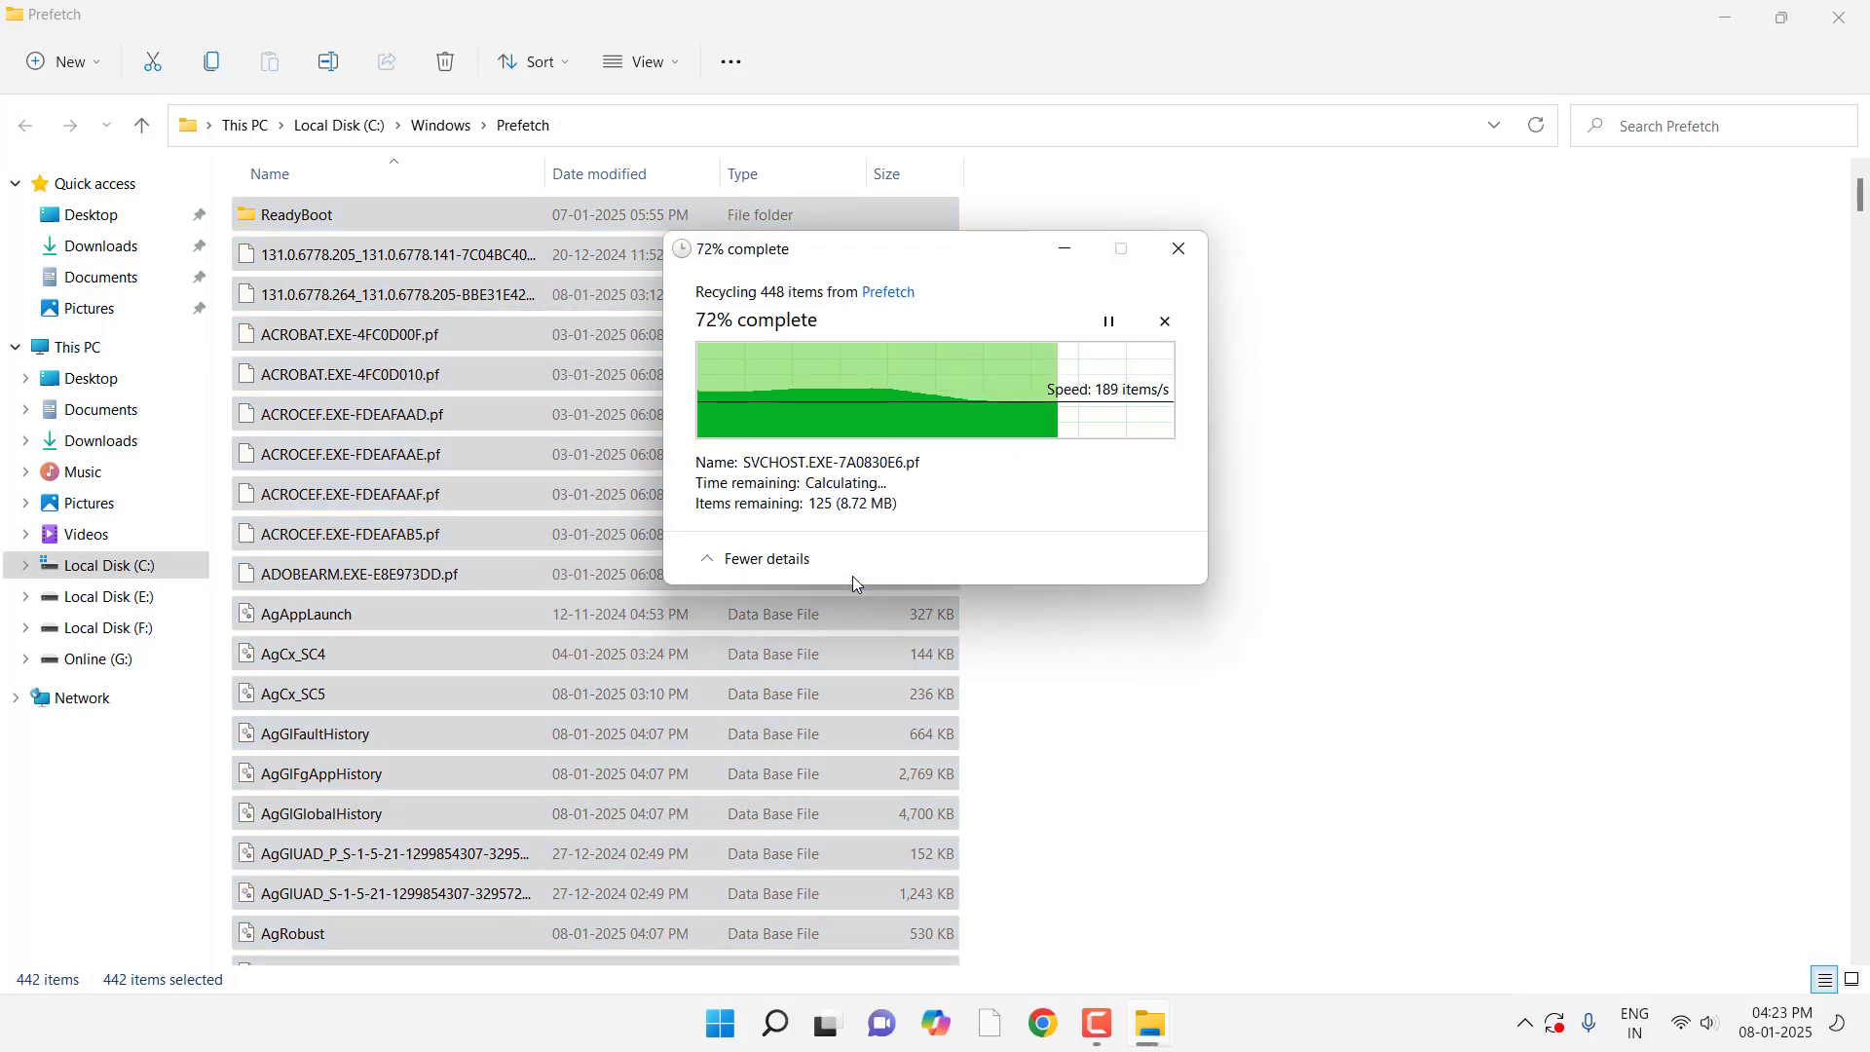
left_click(790, 465)
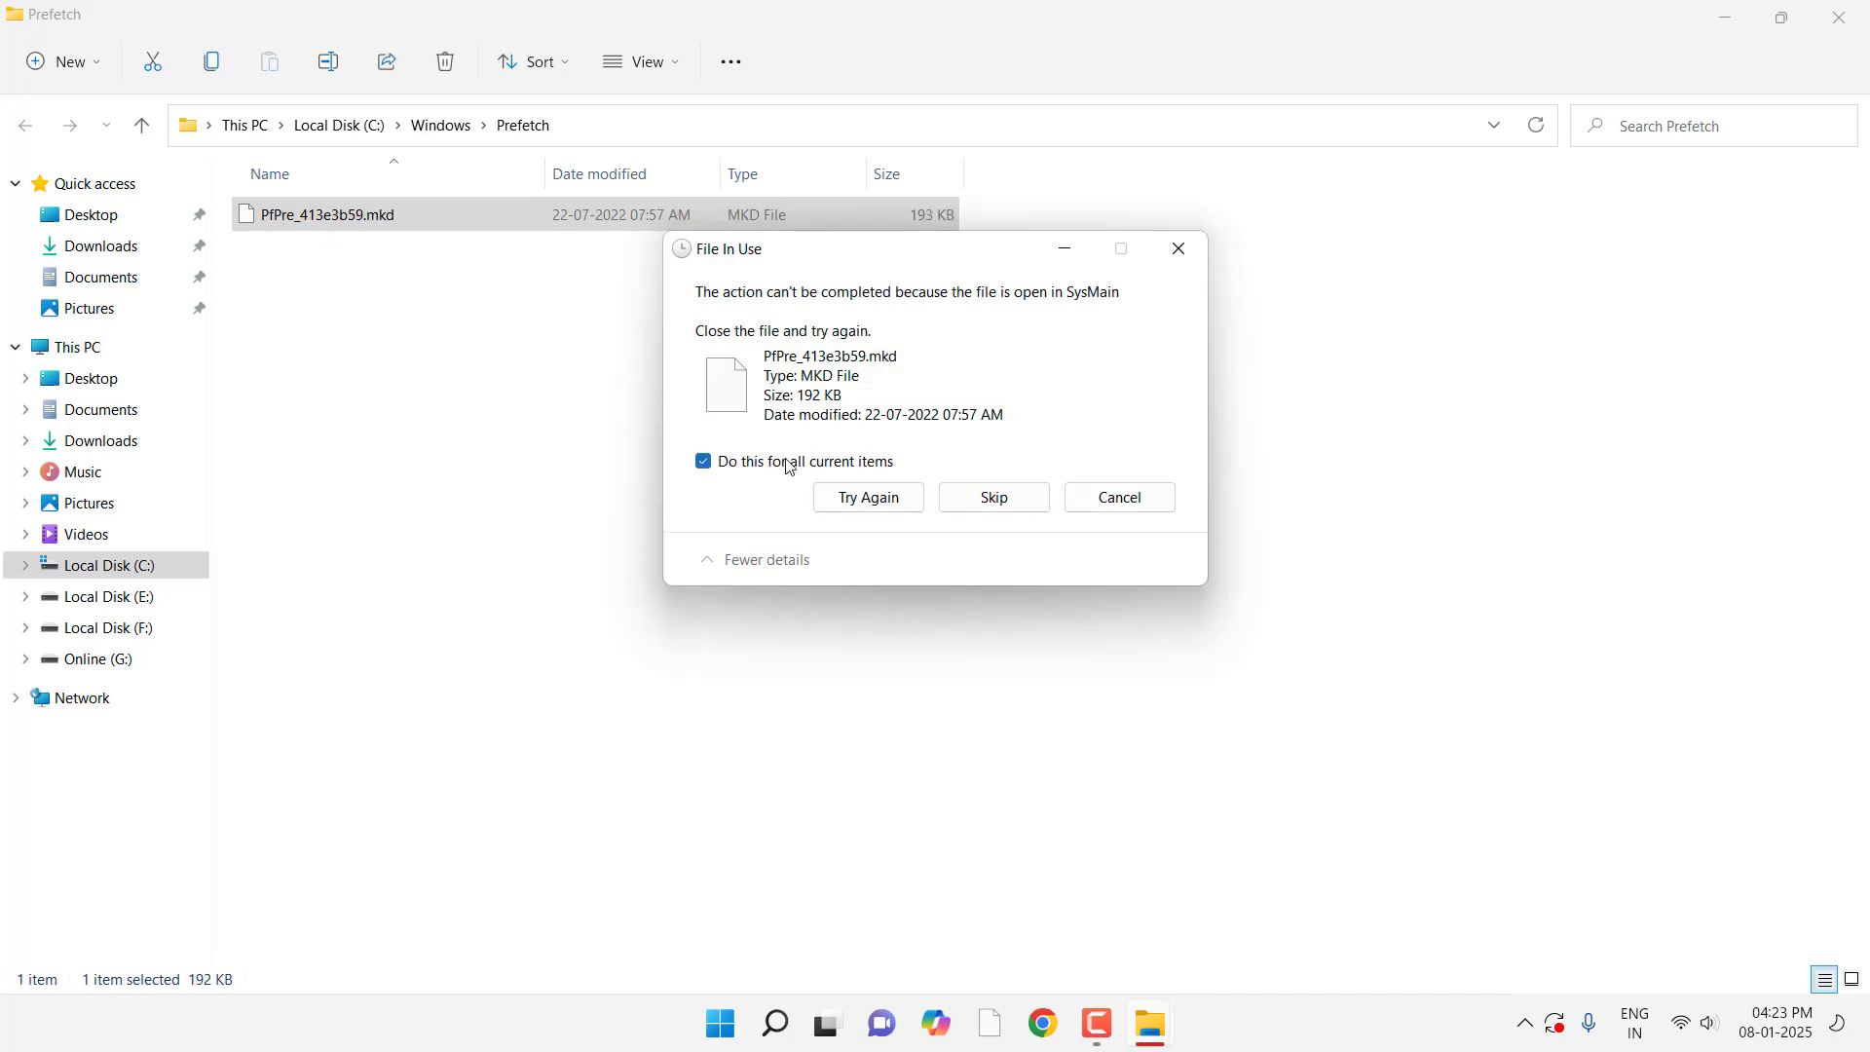
left_click(962, 502)
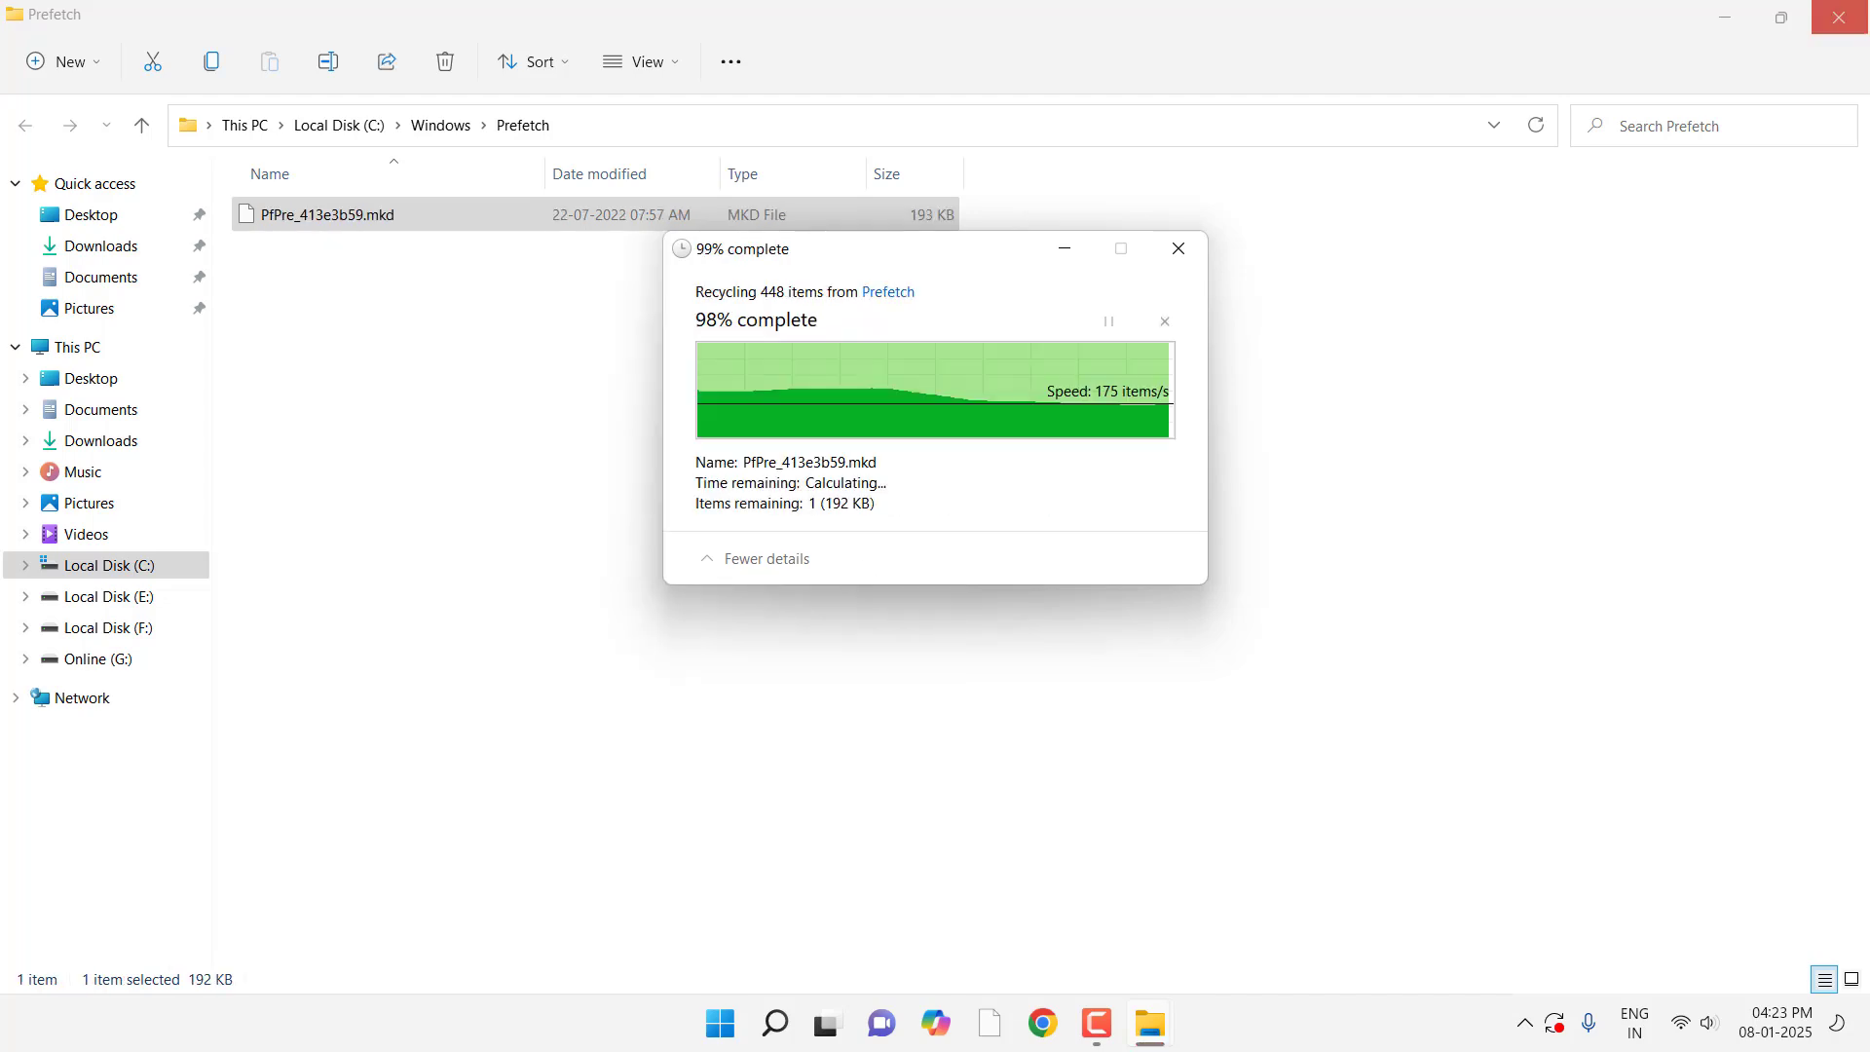
left_click(1854, 22)
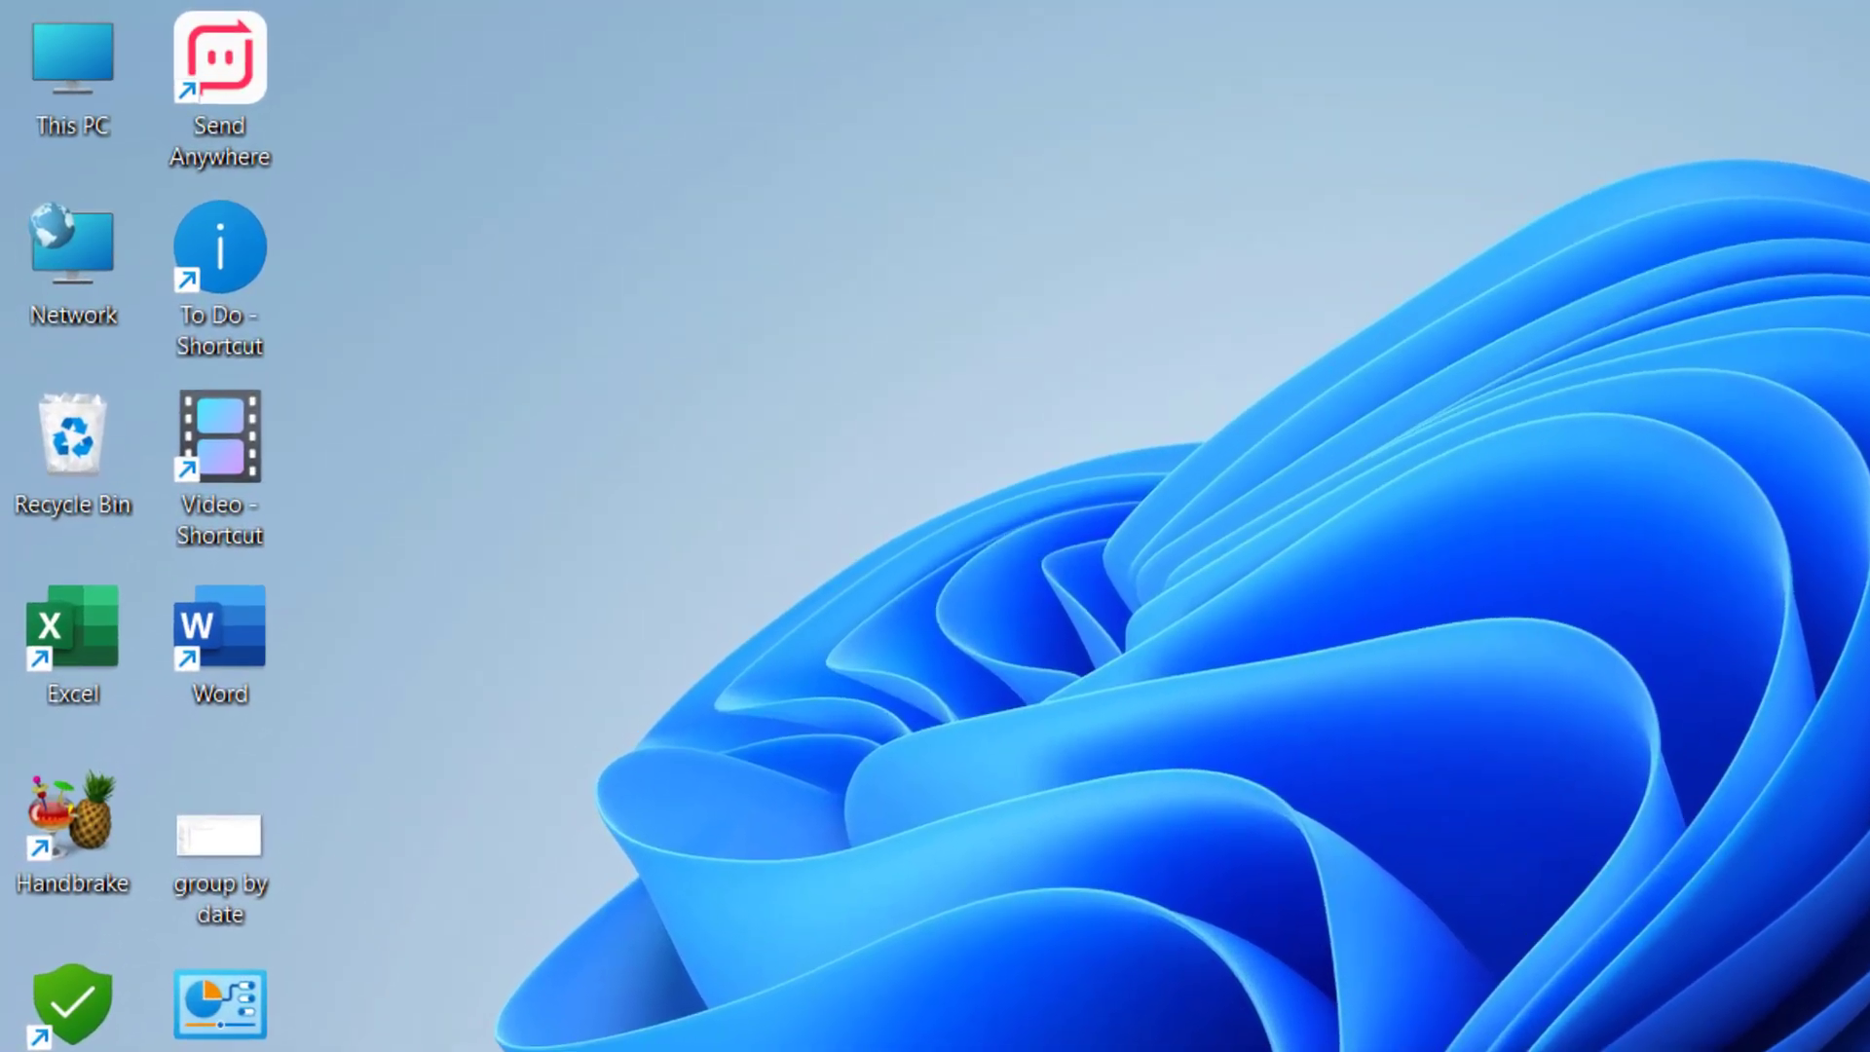
Step: Browse to C:\Windows\System32\WDI in File Explorer
double_click(45, 51)
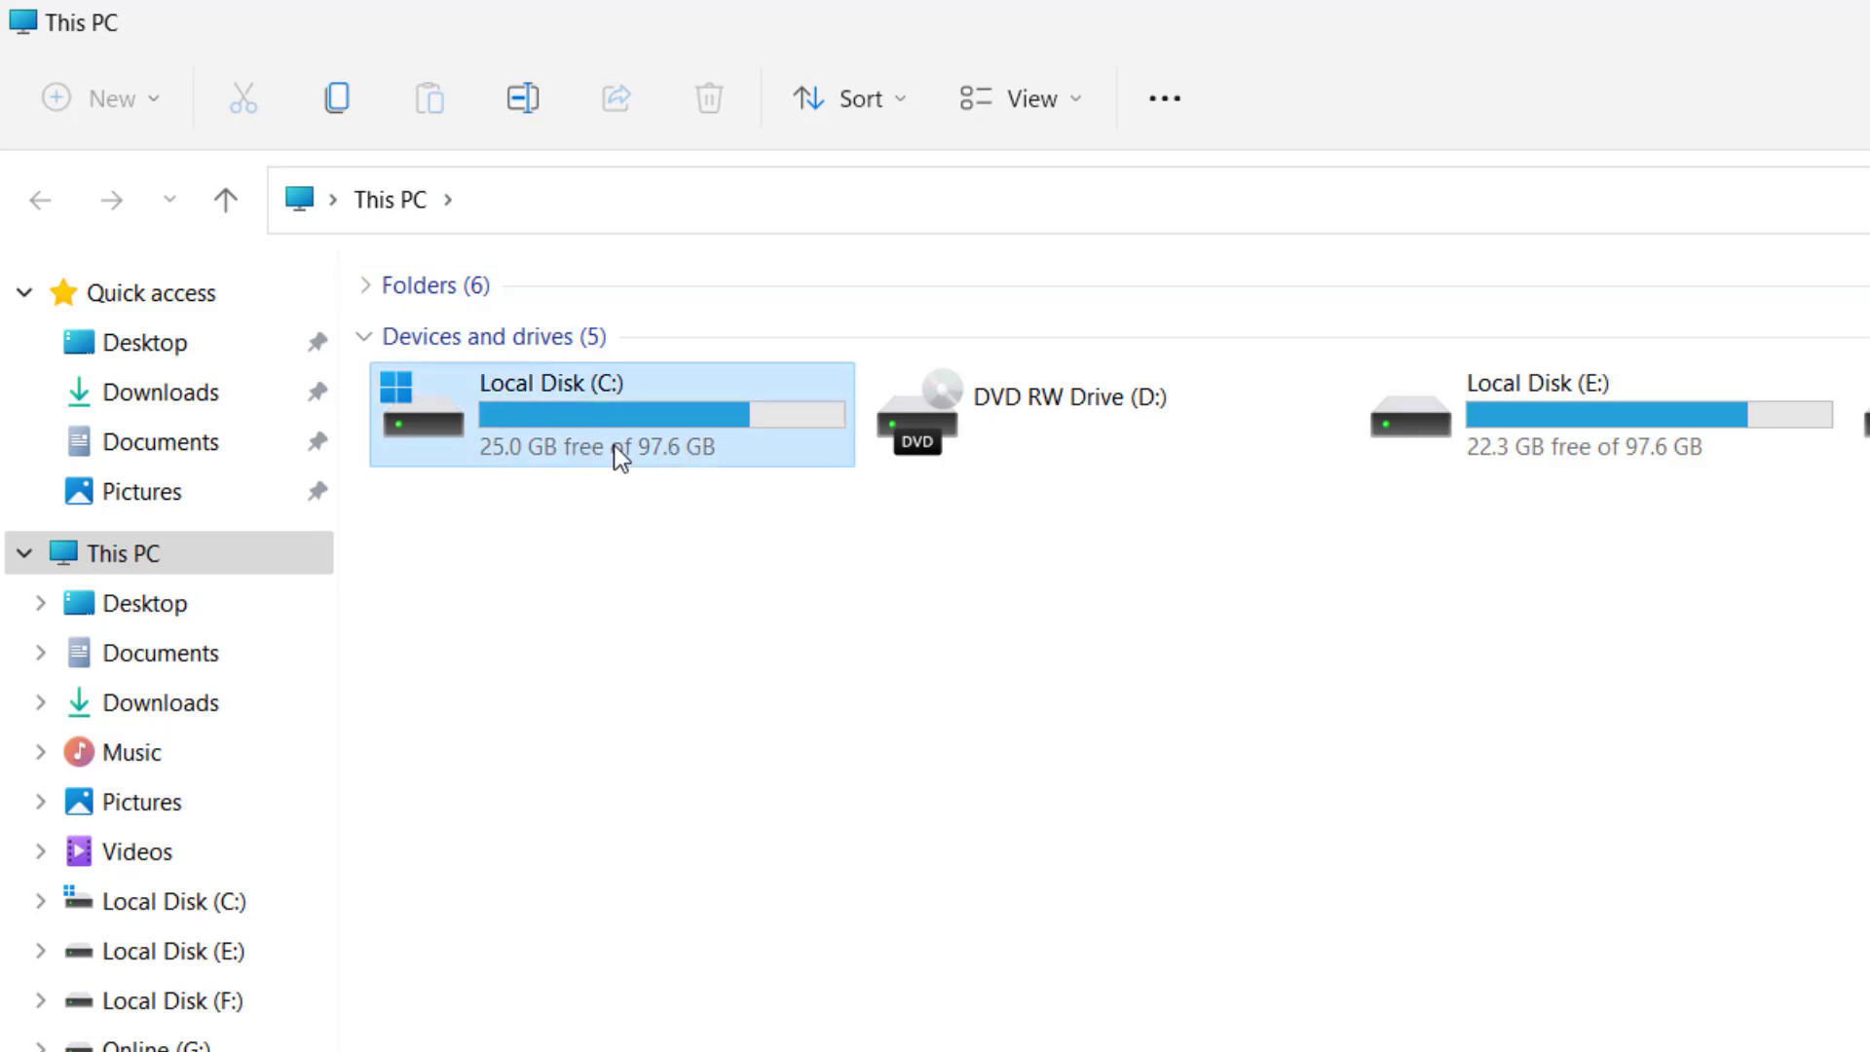
double_click(613, 446)
double_click(524, 923)
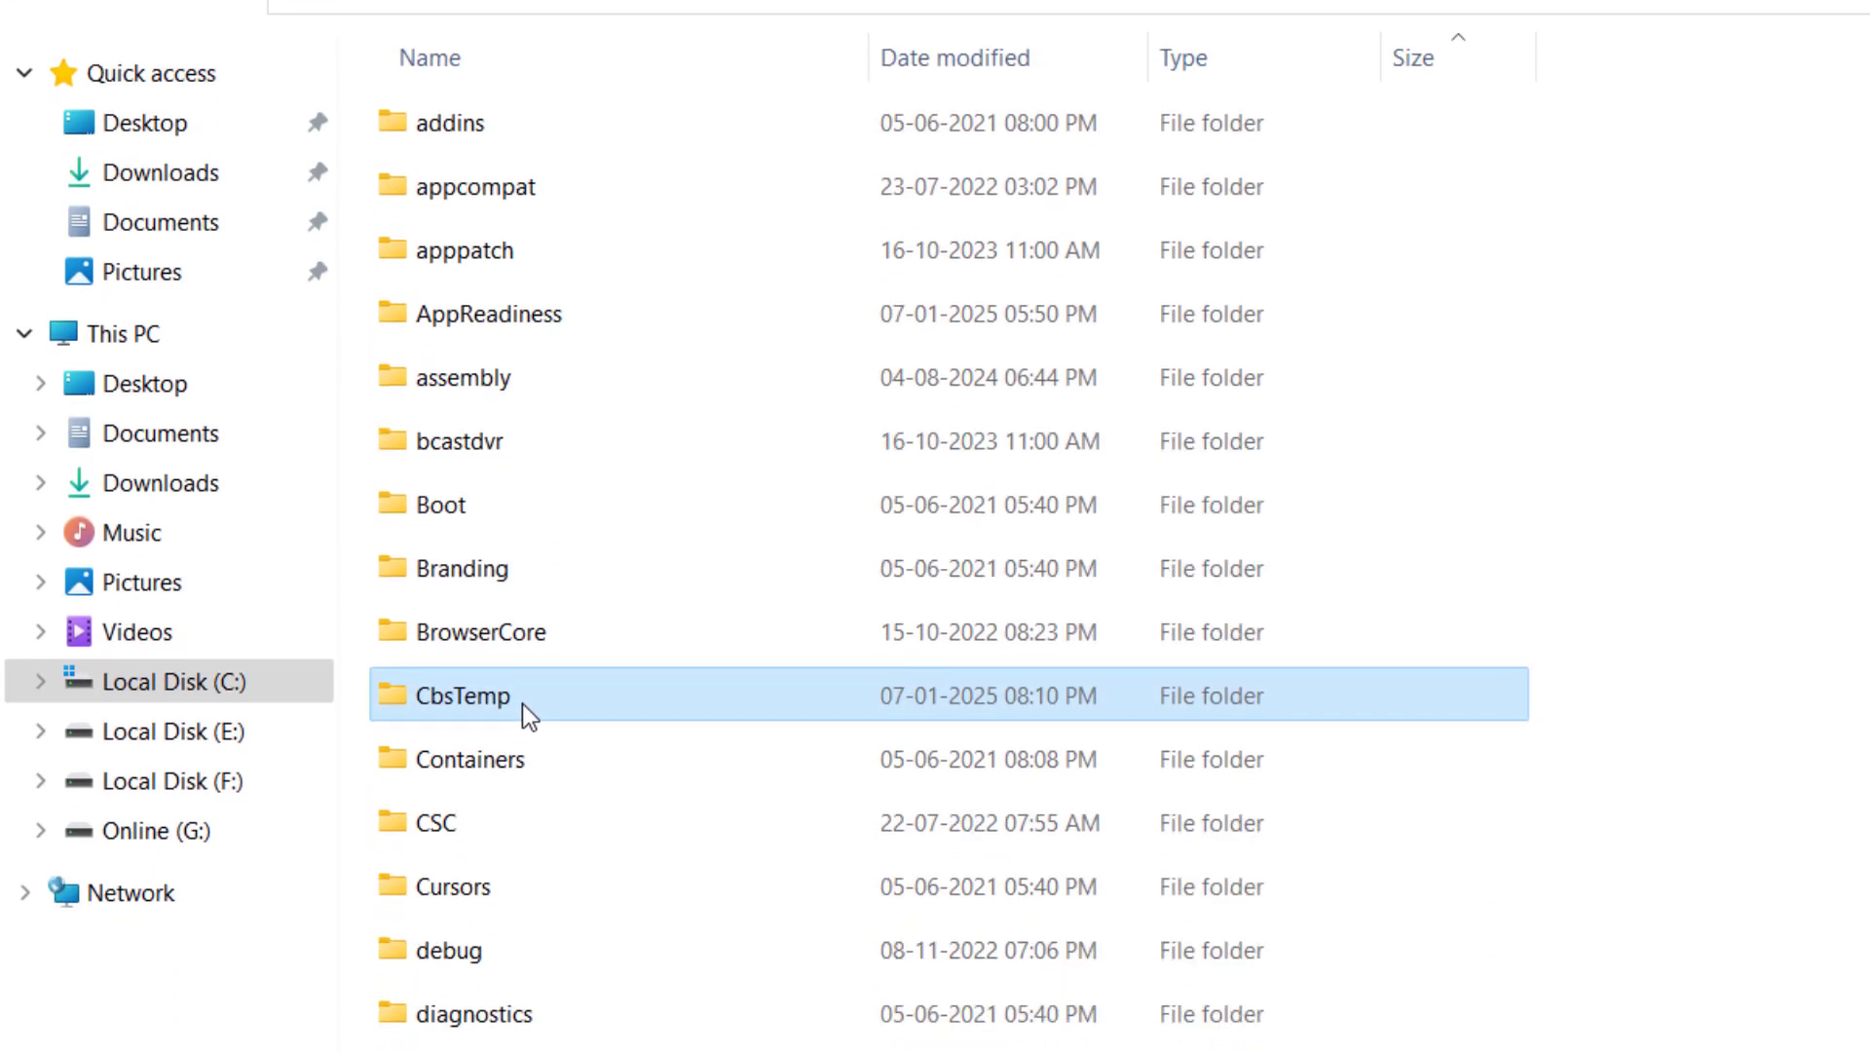
scroll(523, 682, "down", 15)
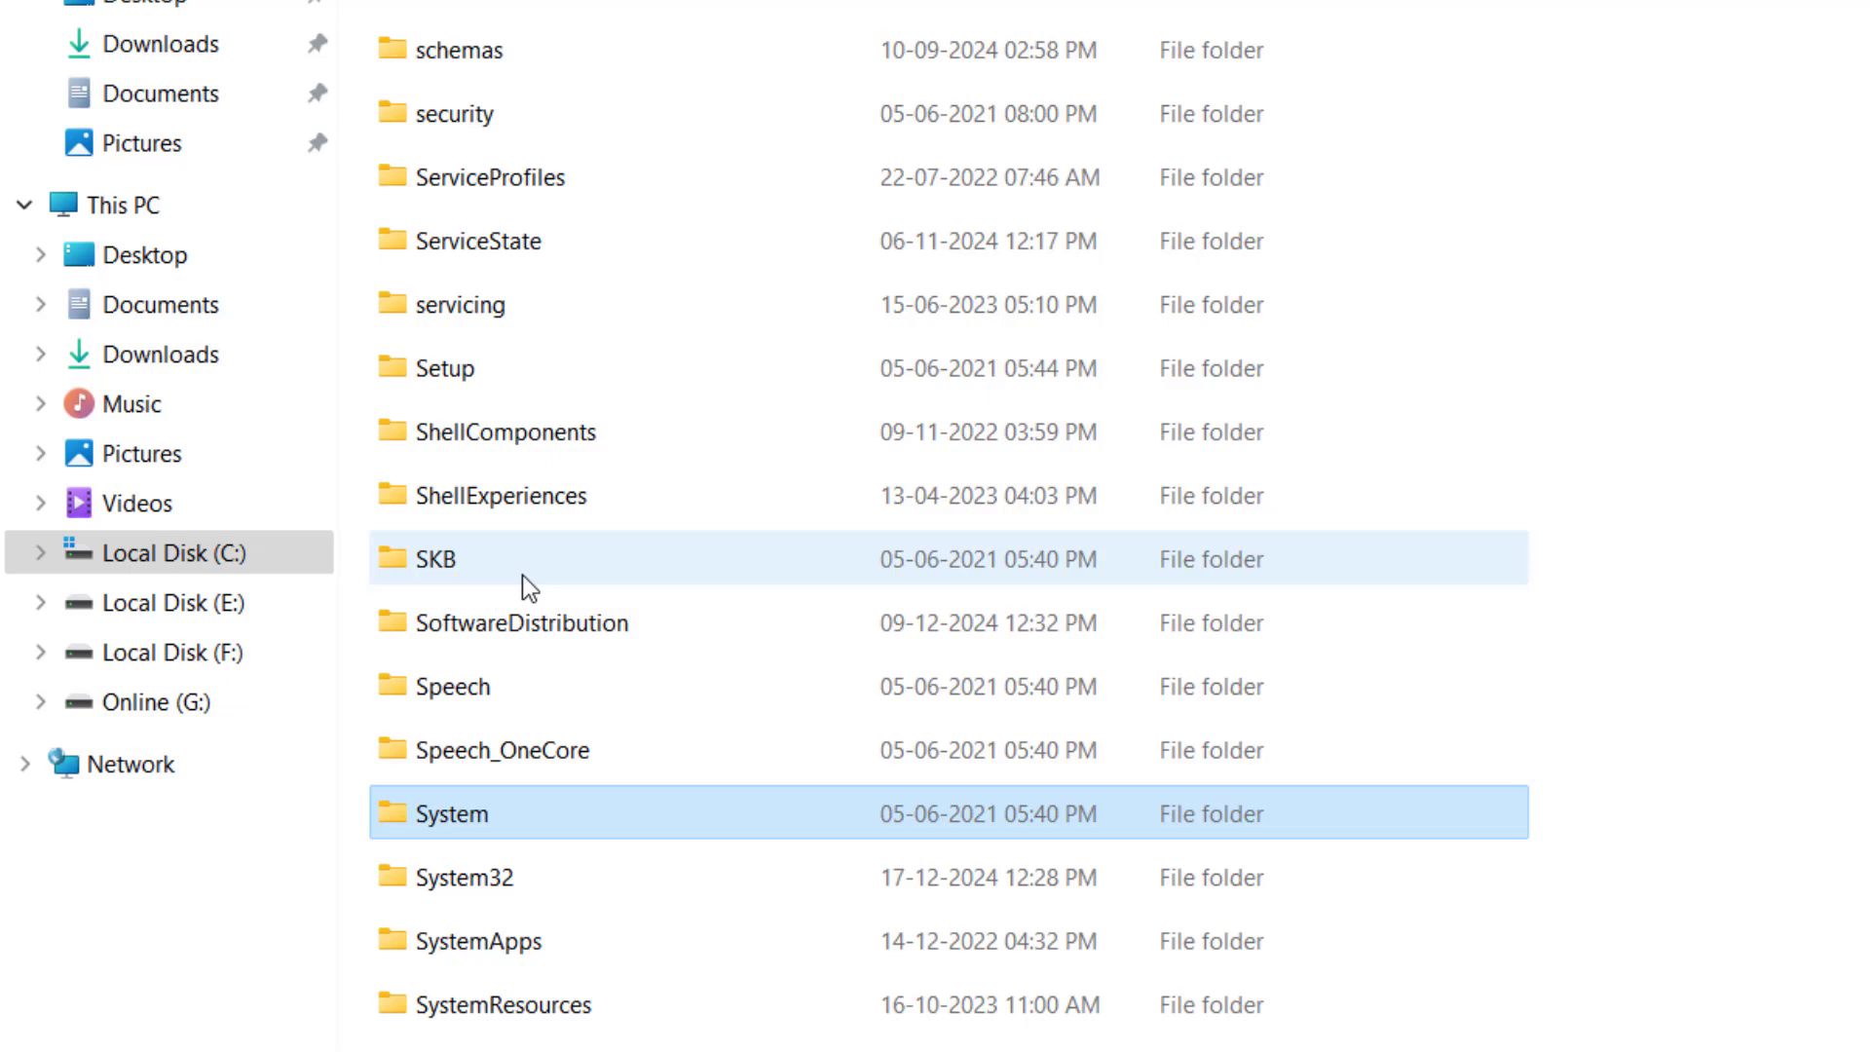
double_click(510, 818)
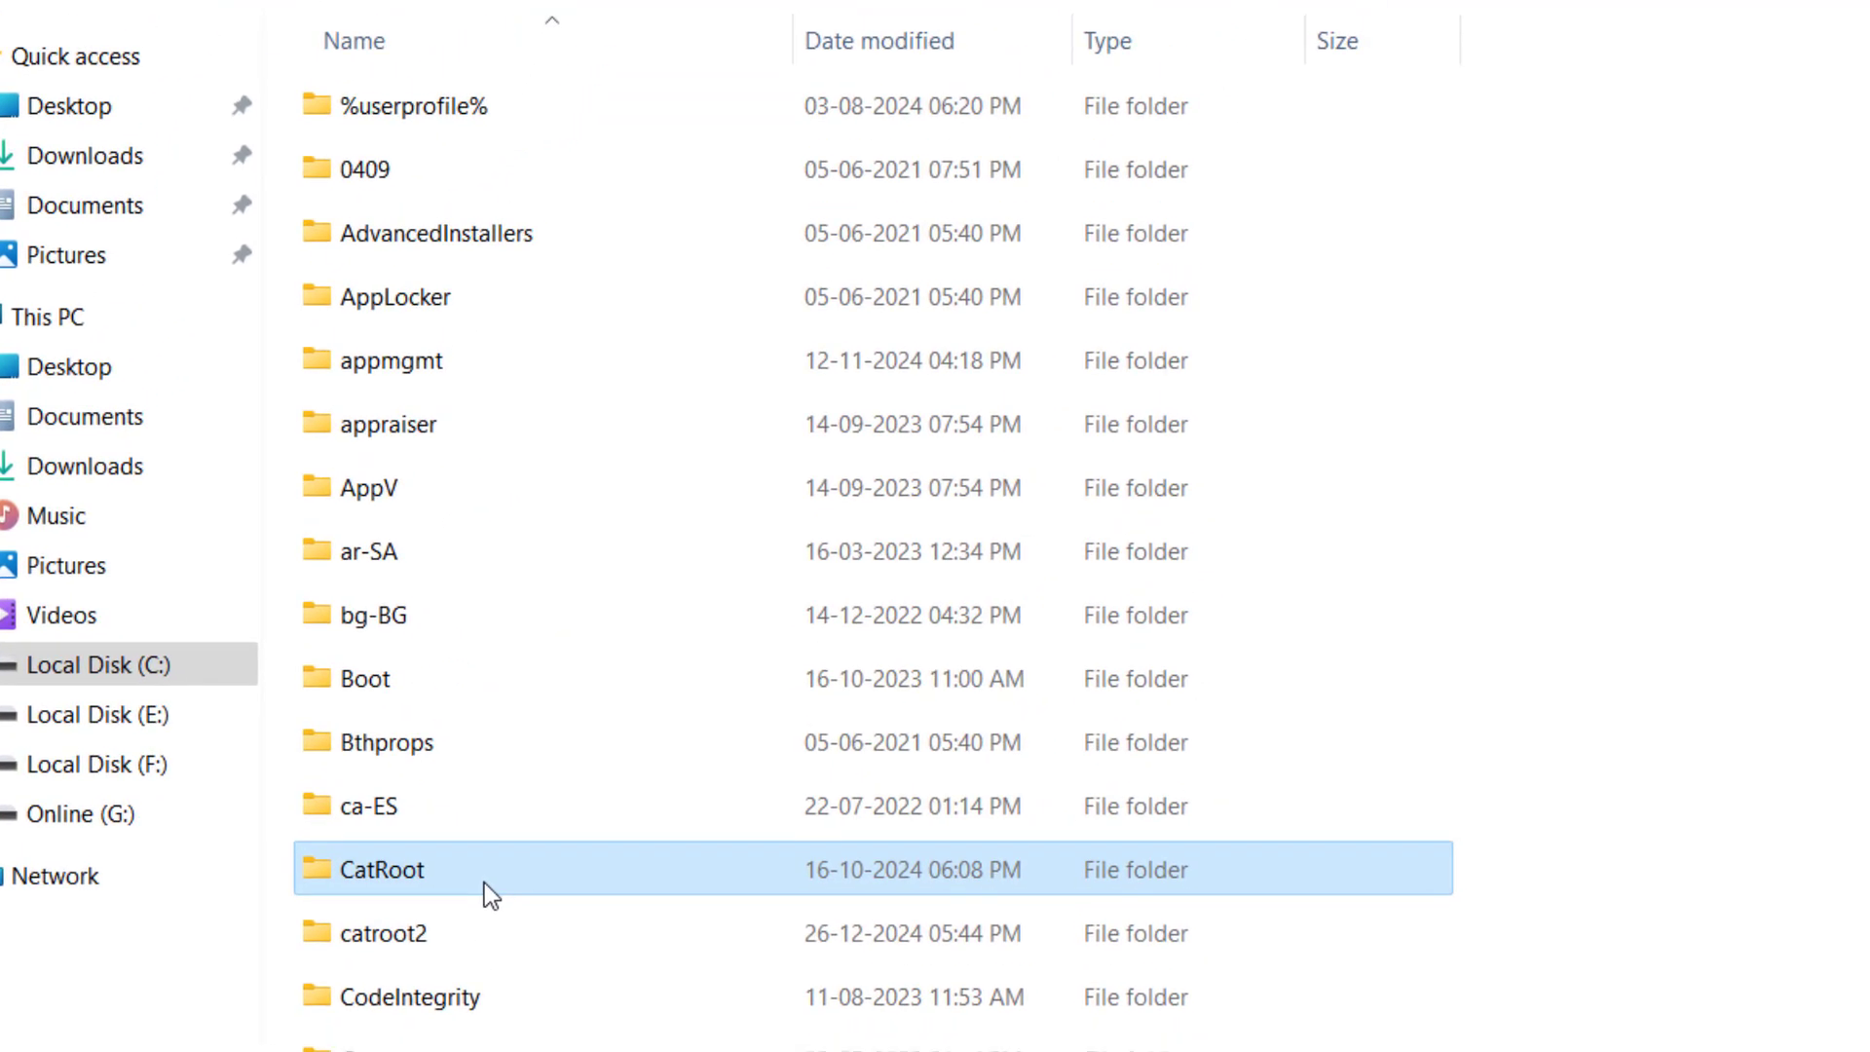
type("wdi")
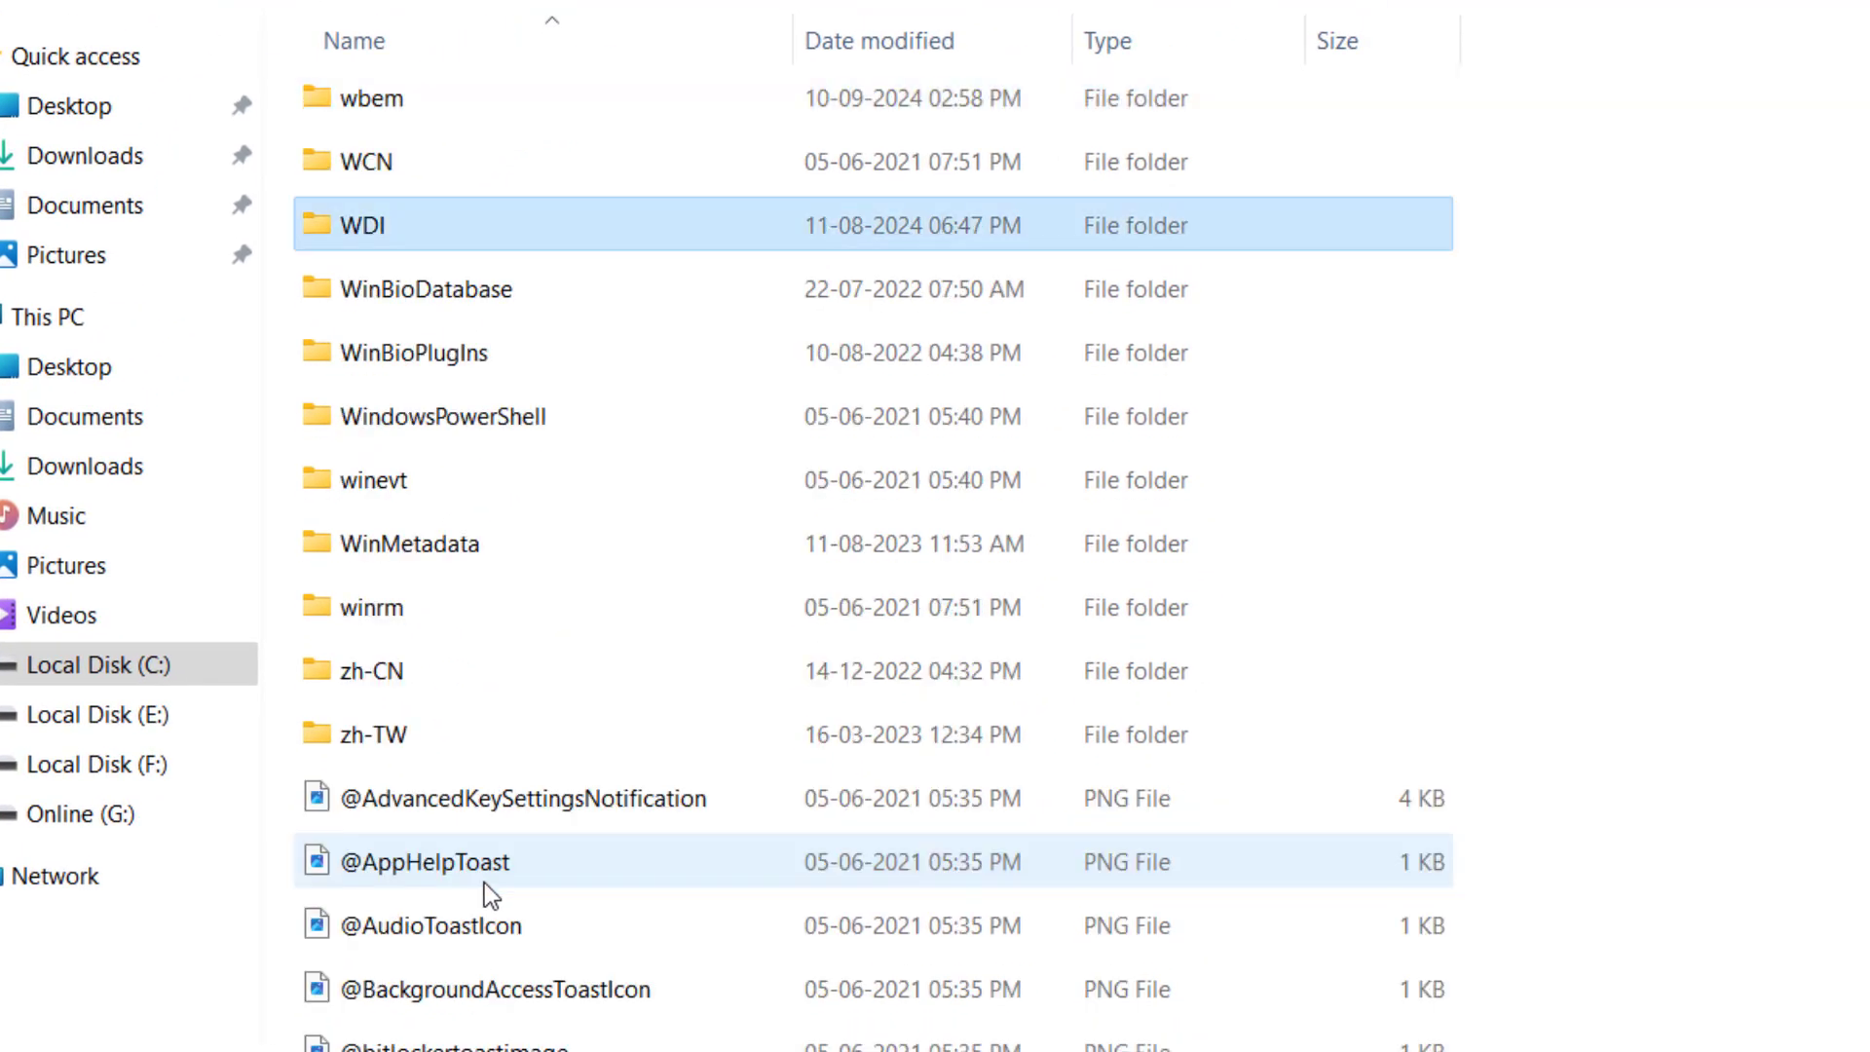
double_click(436, 226)
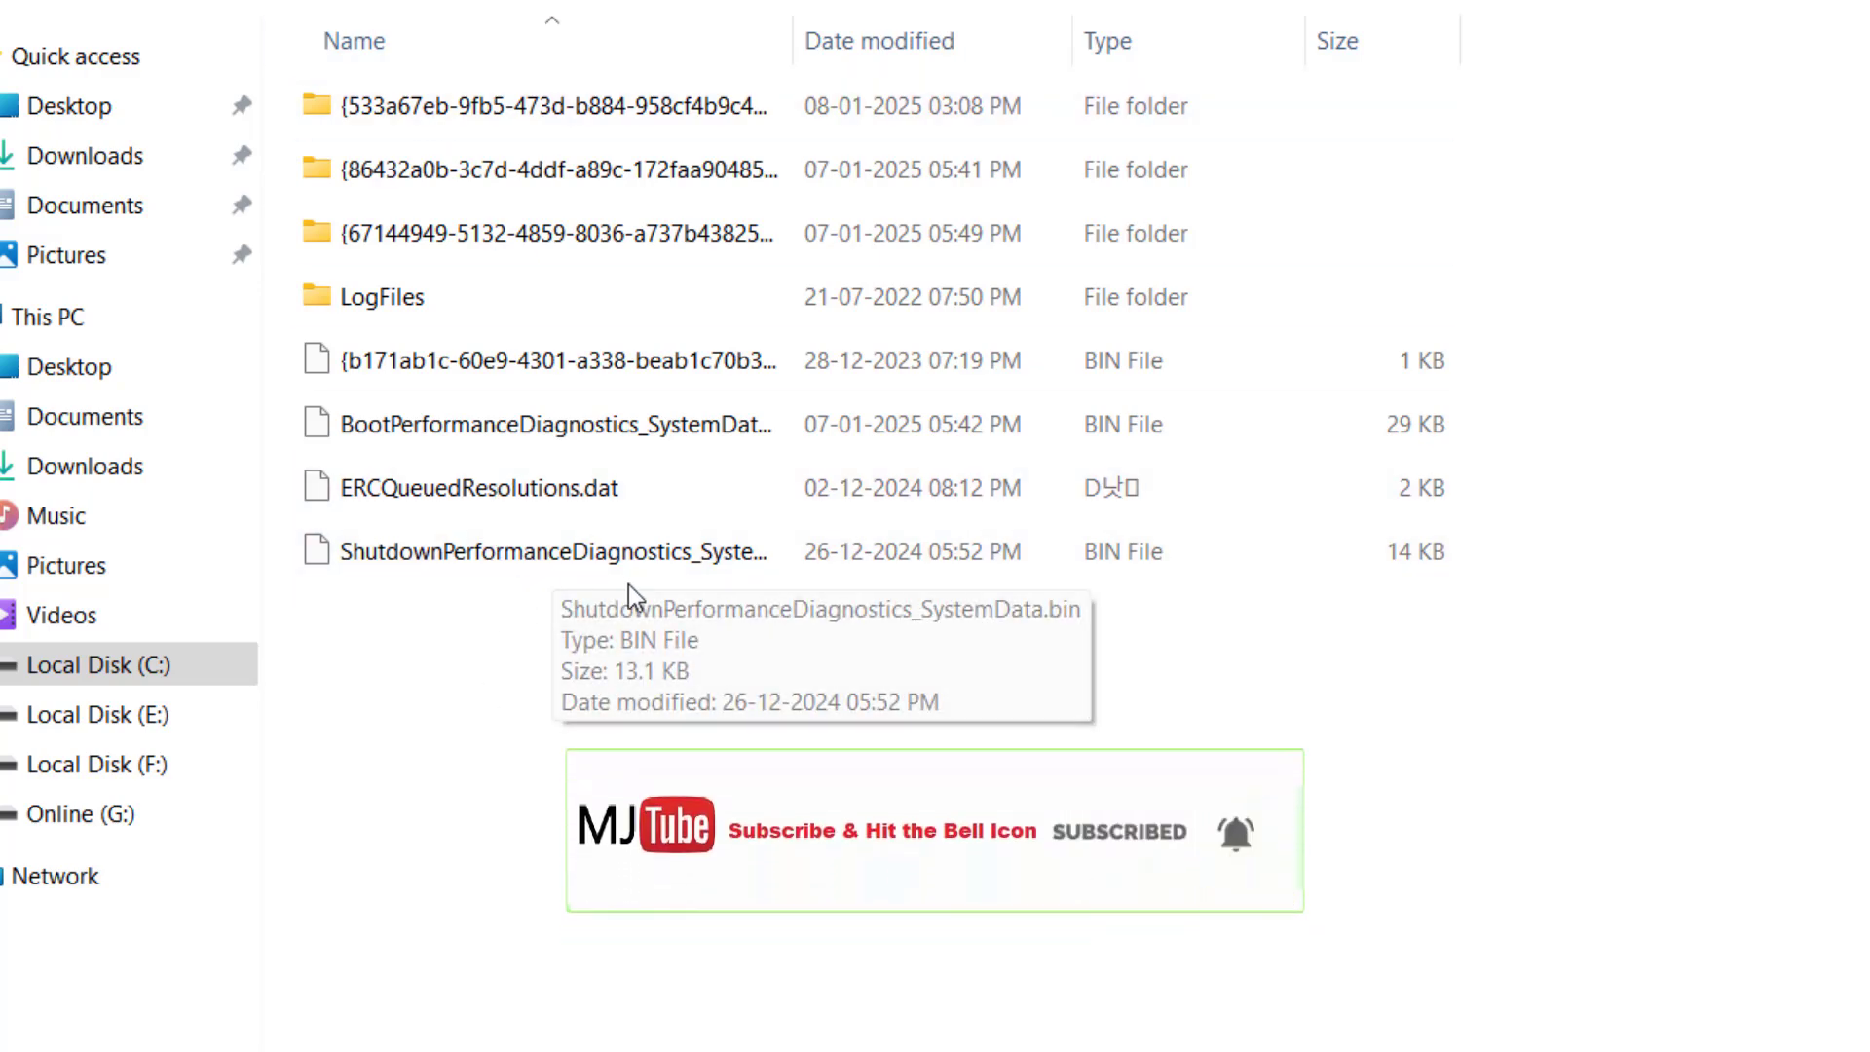
Step: Delete everything in WDI, cancelling the access-denied prompt for LogFiles
key("ctrl+a")
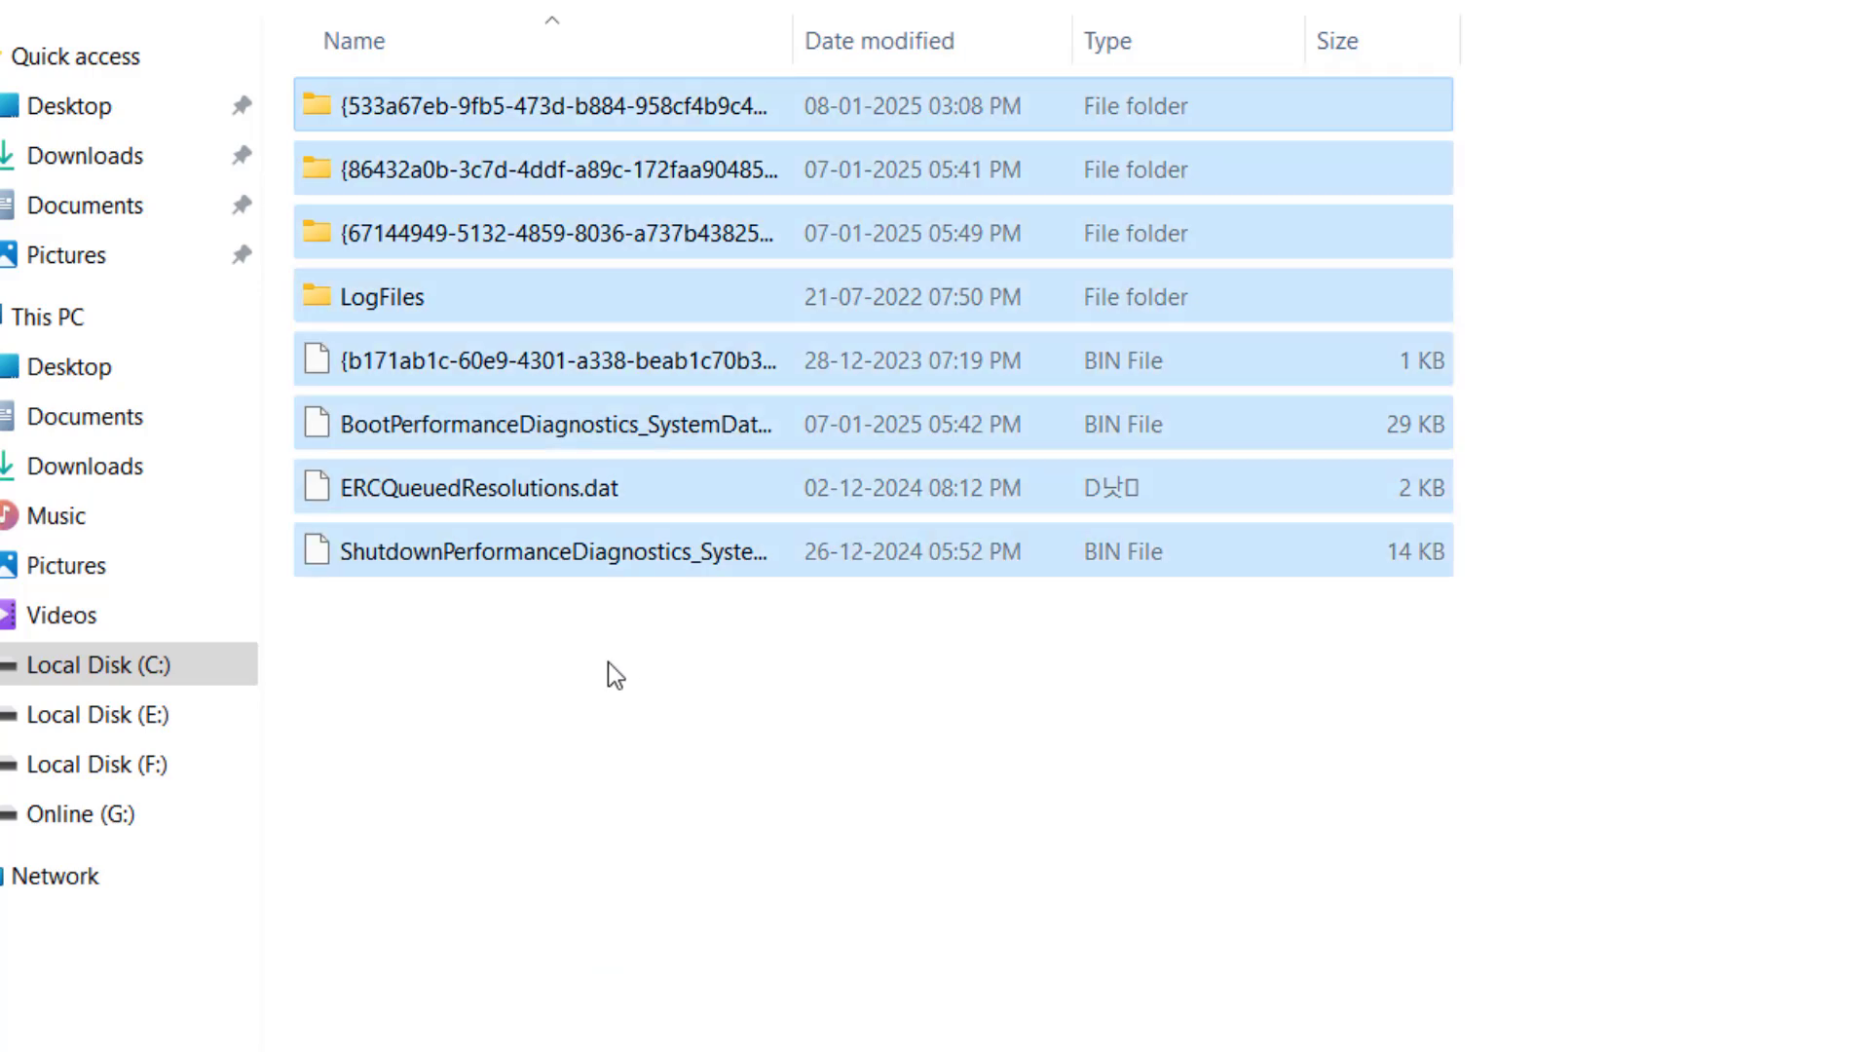
right_click(594, 570)
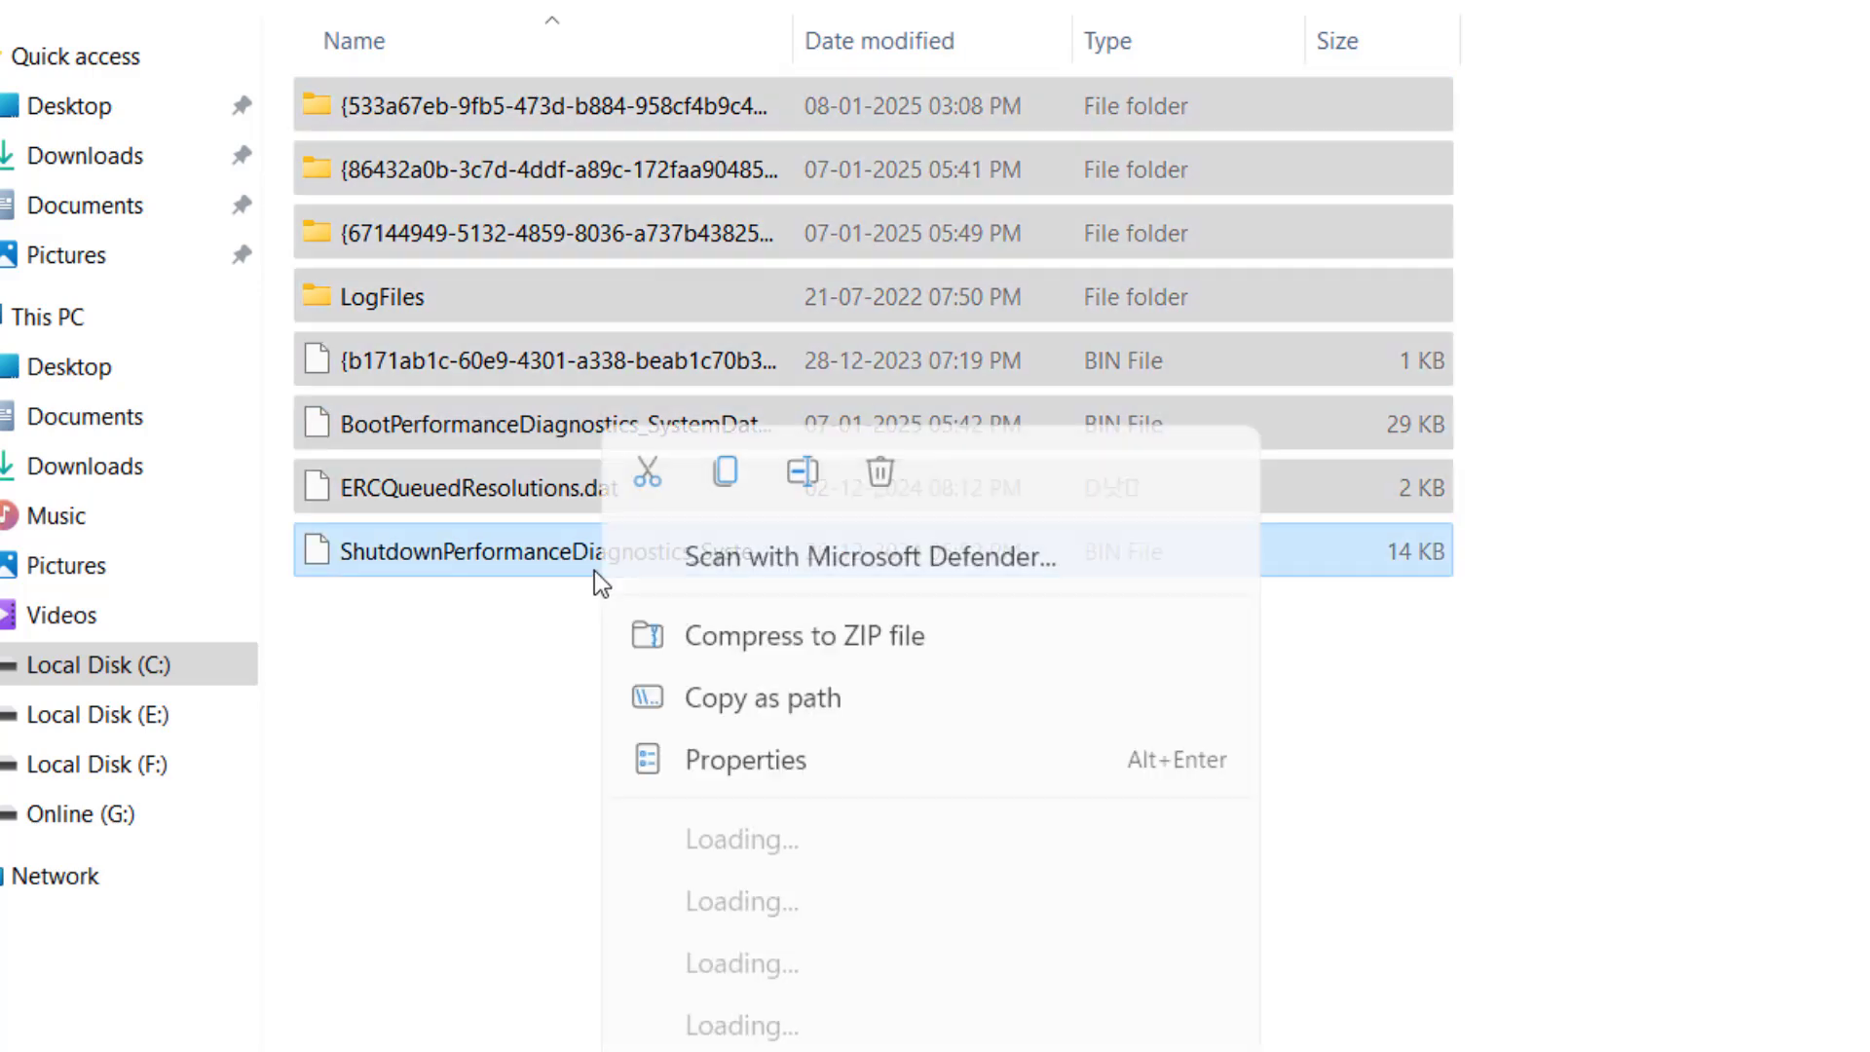
left_click(885, 474)
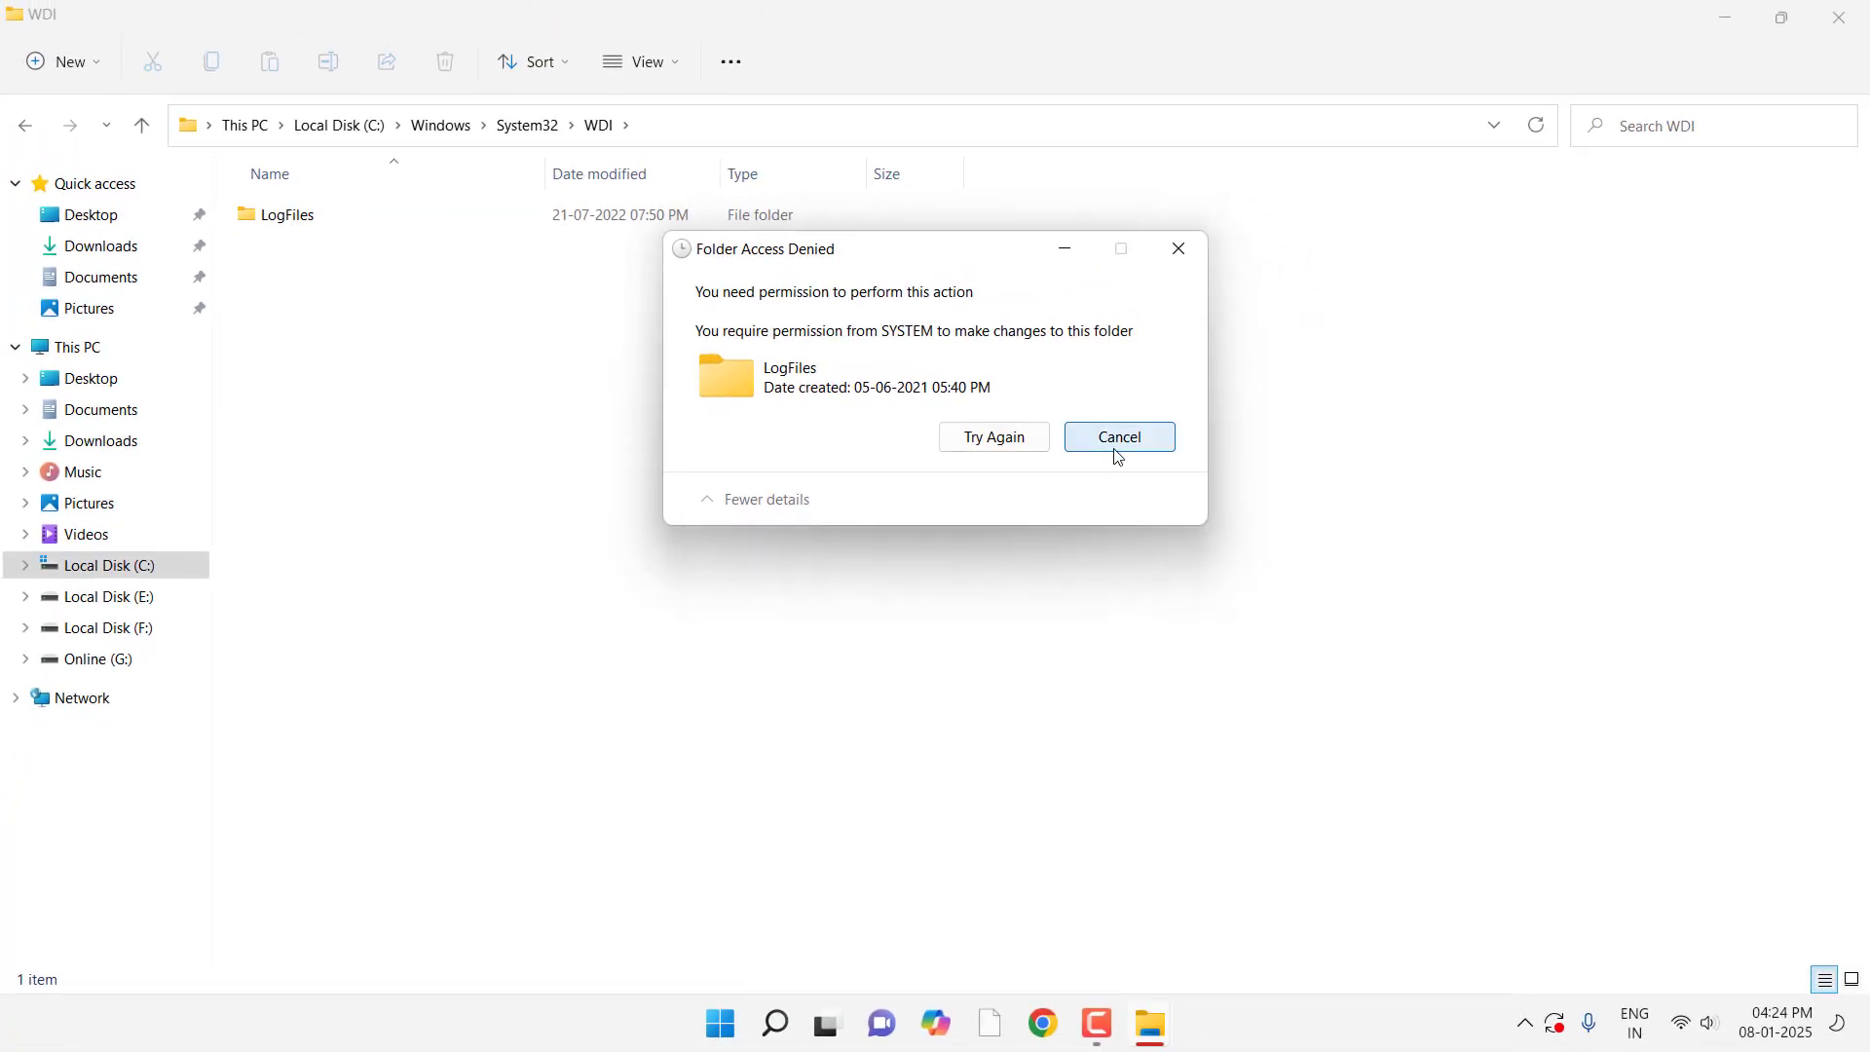
left_click(1115, 444)
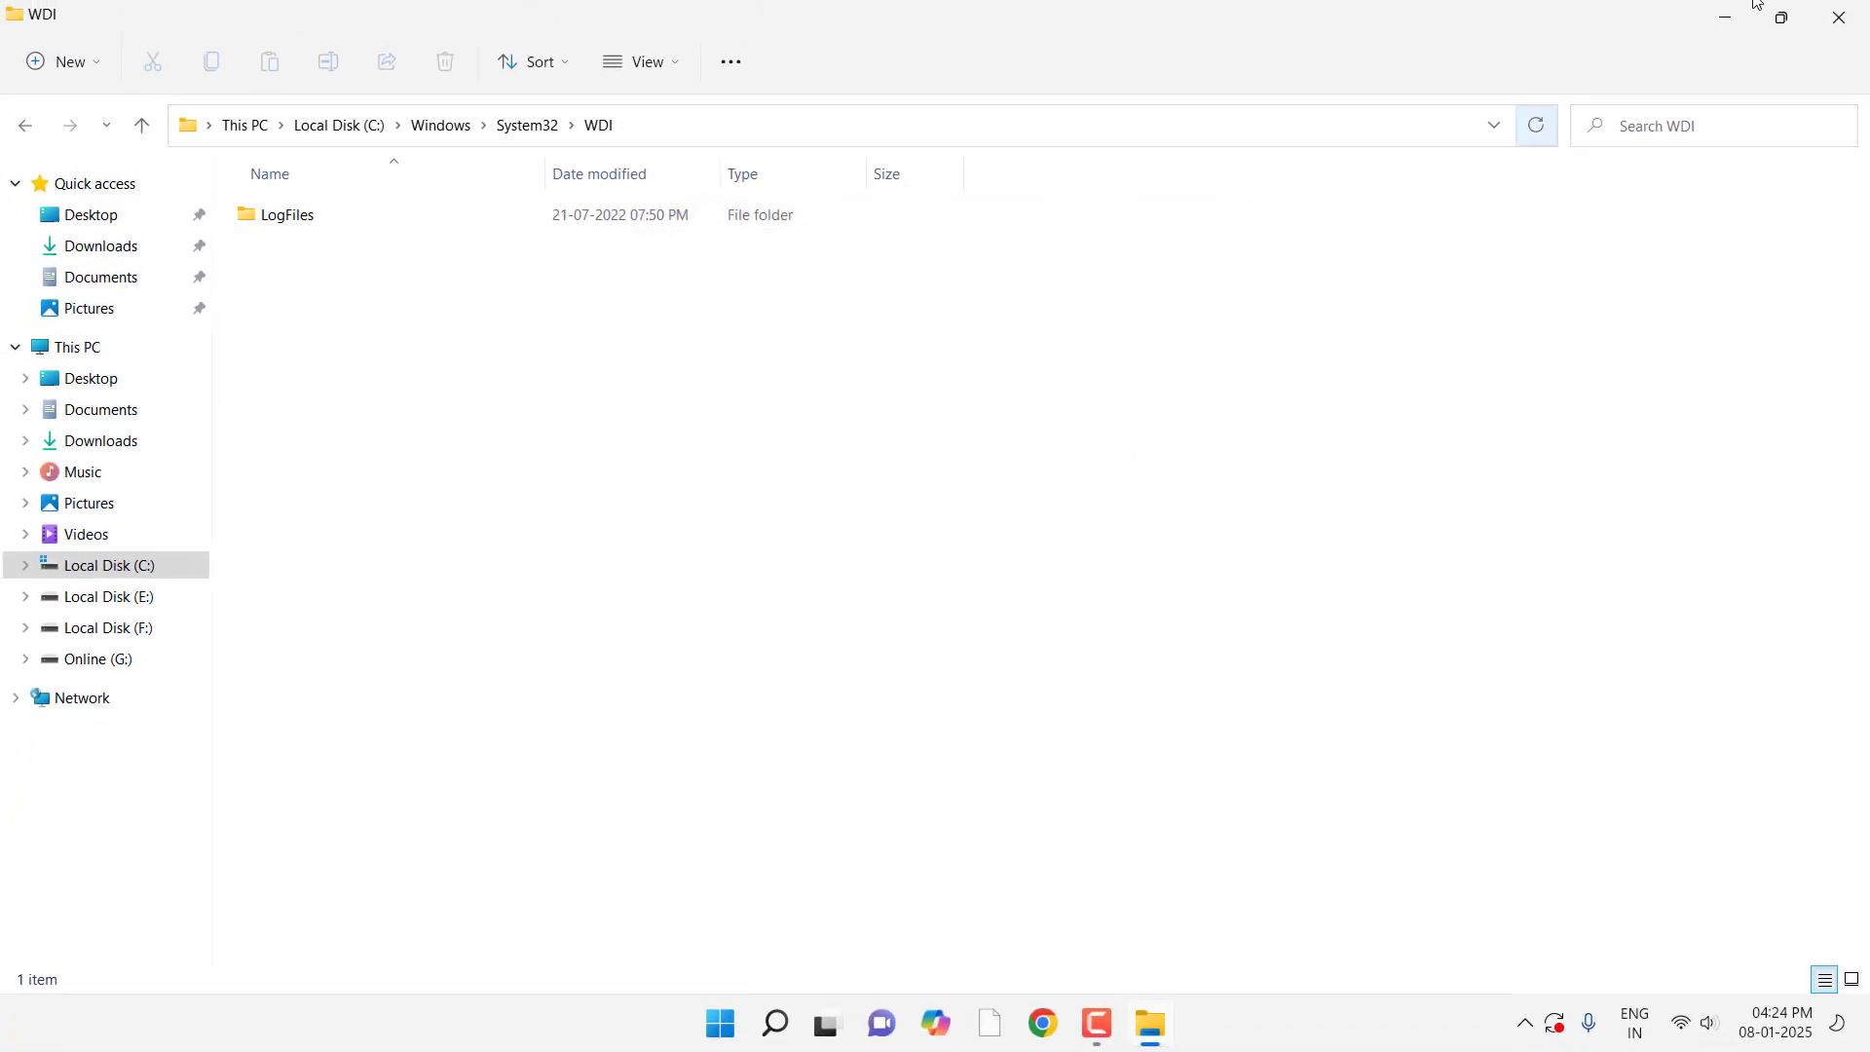
Step: Run Command Prompt as administrator, enter 'sfc /scannow', then close the window
left_click(1850, 20)
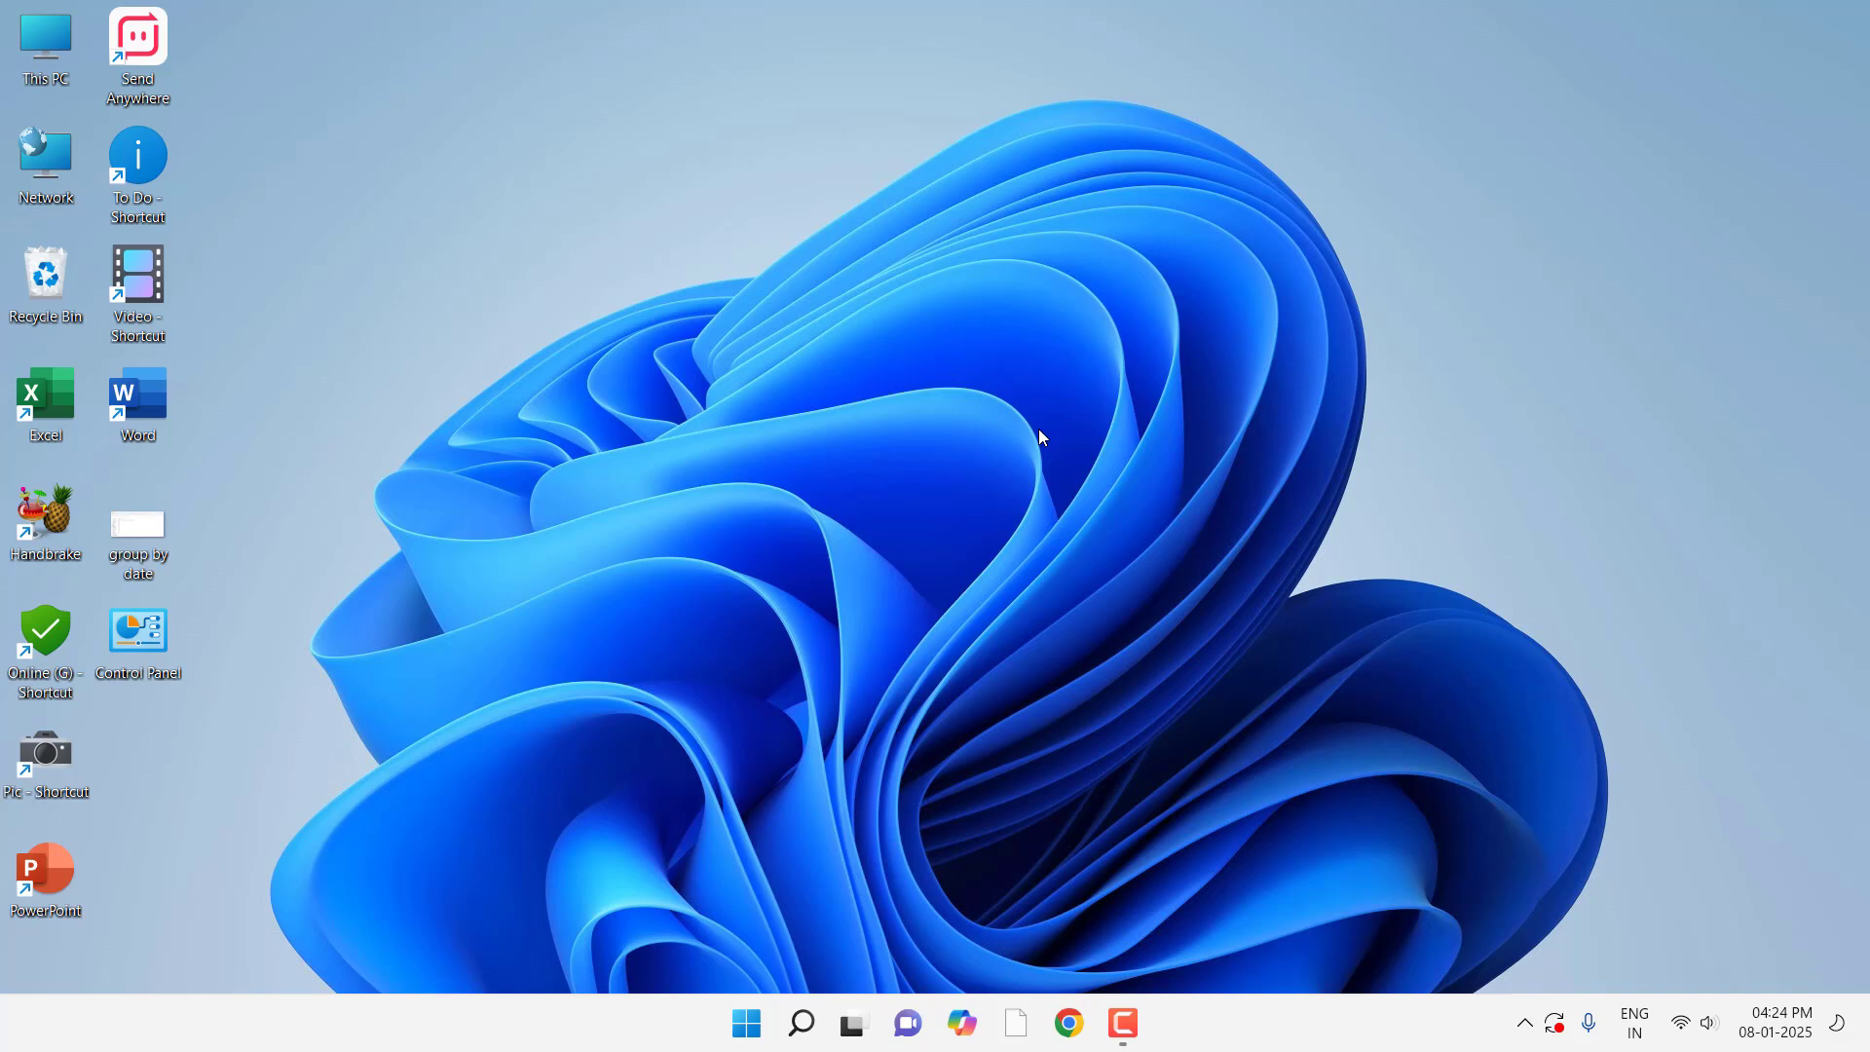
key("super")
type("cmd")
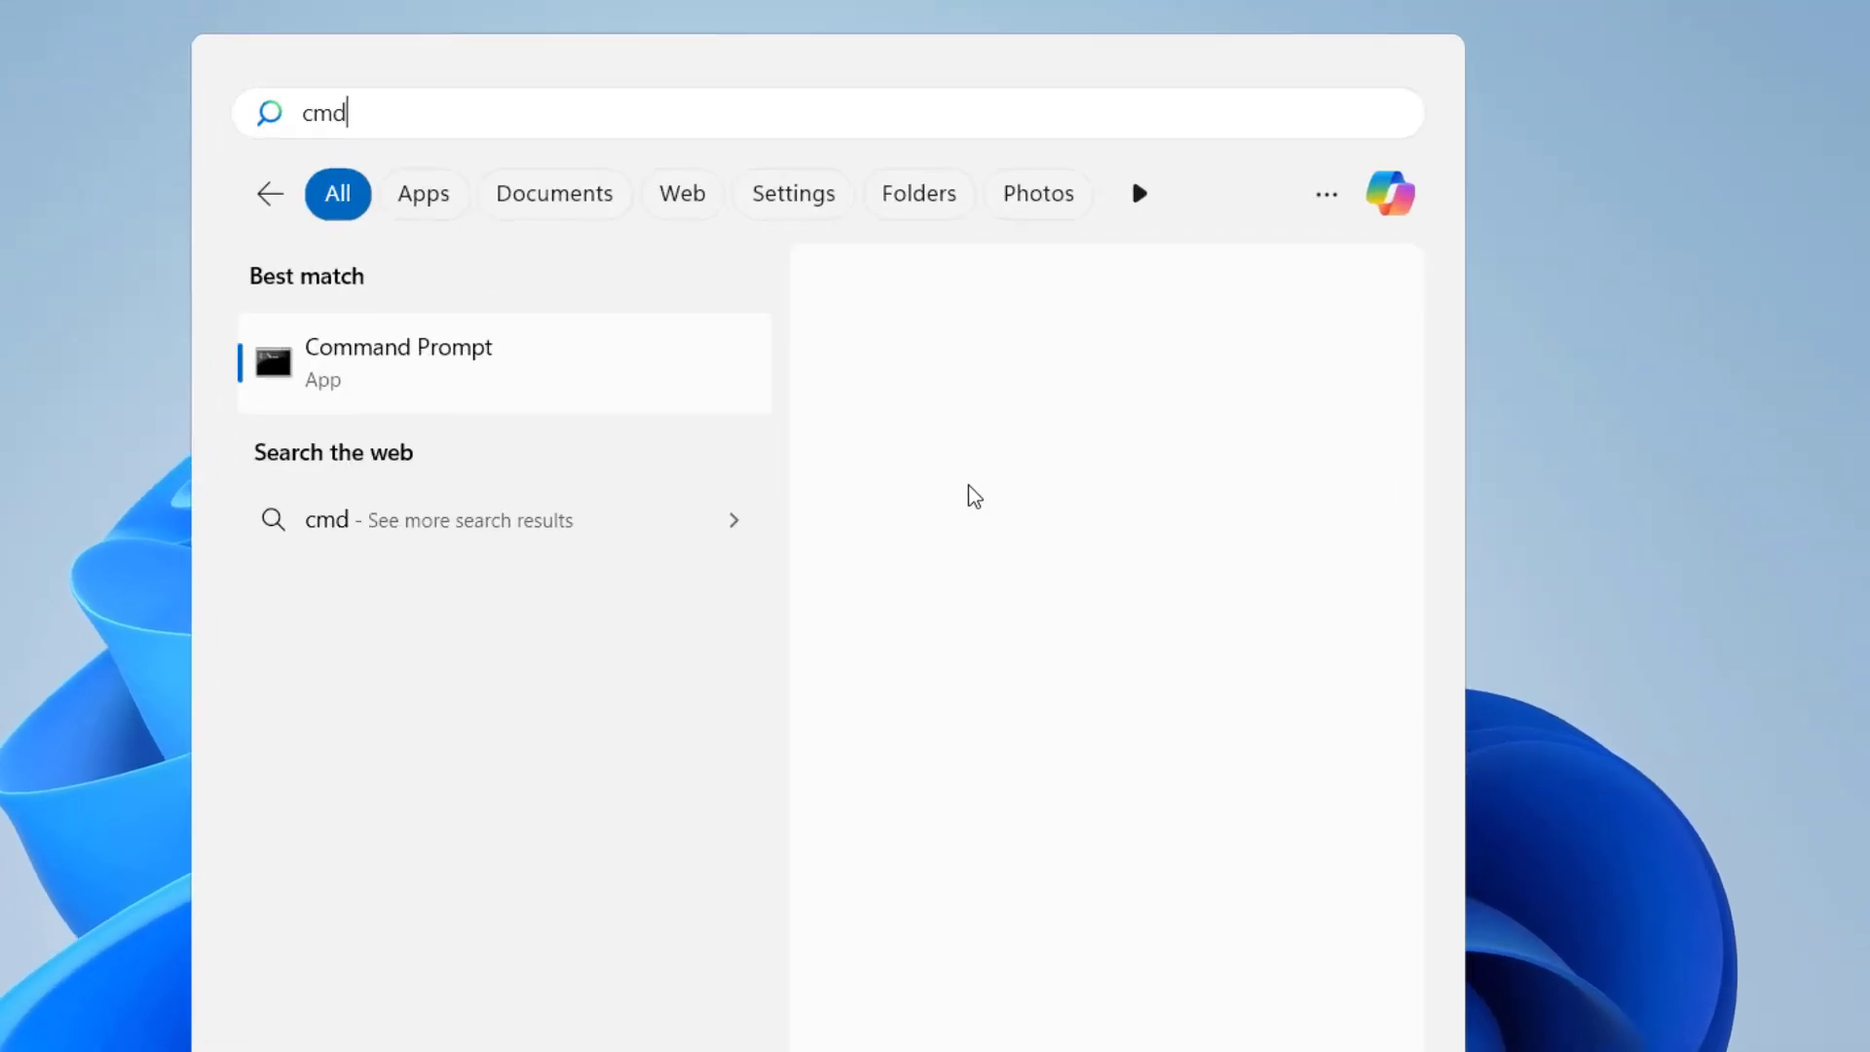
right_click(393, 374)
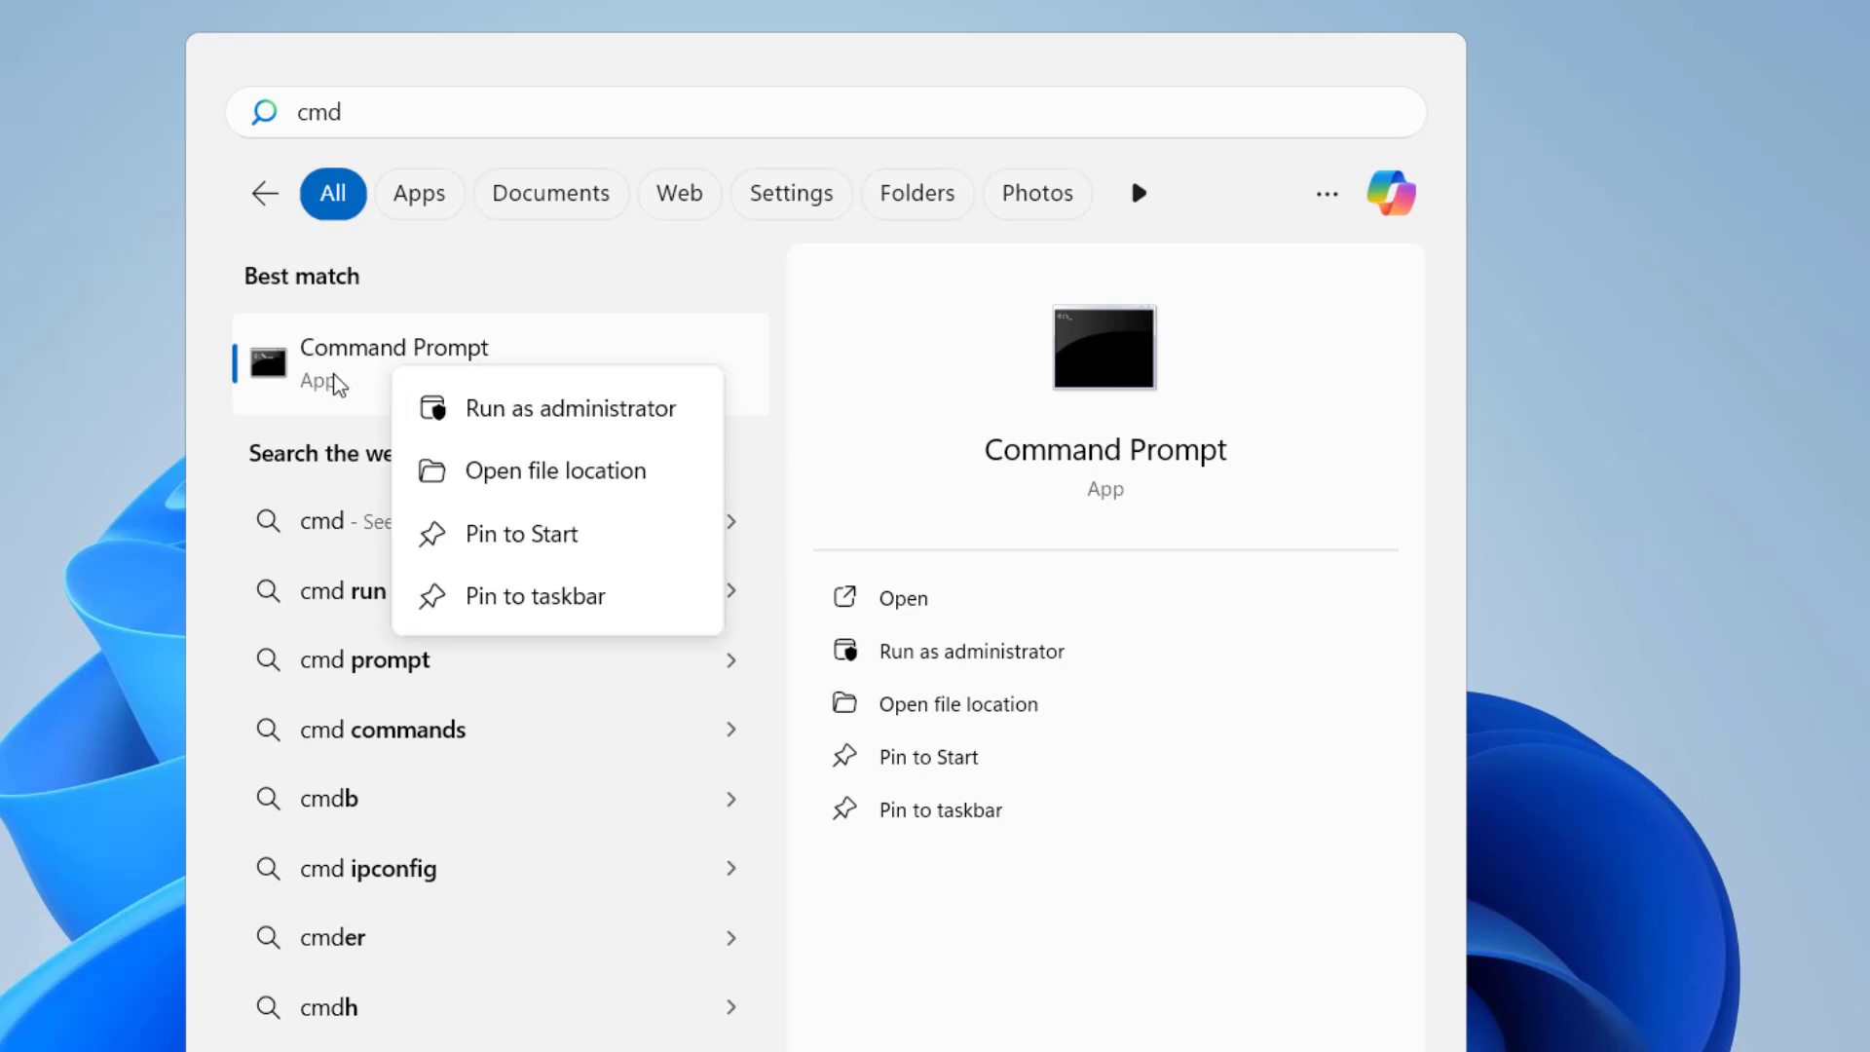
left_click(498, 423)
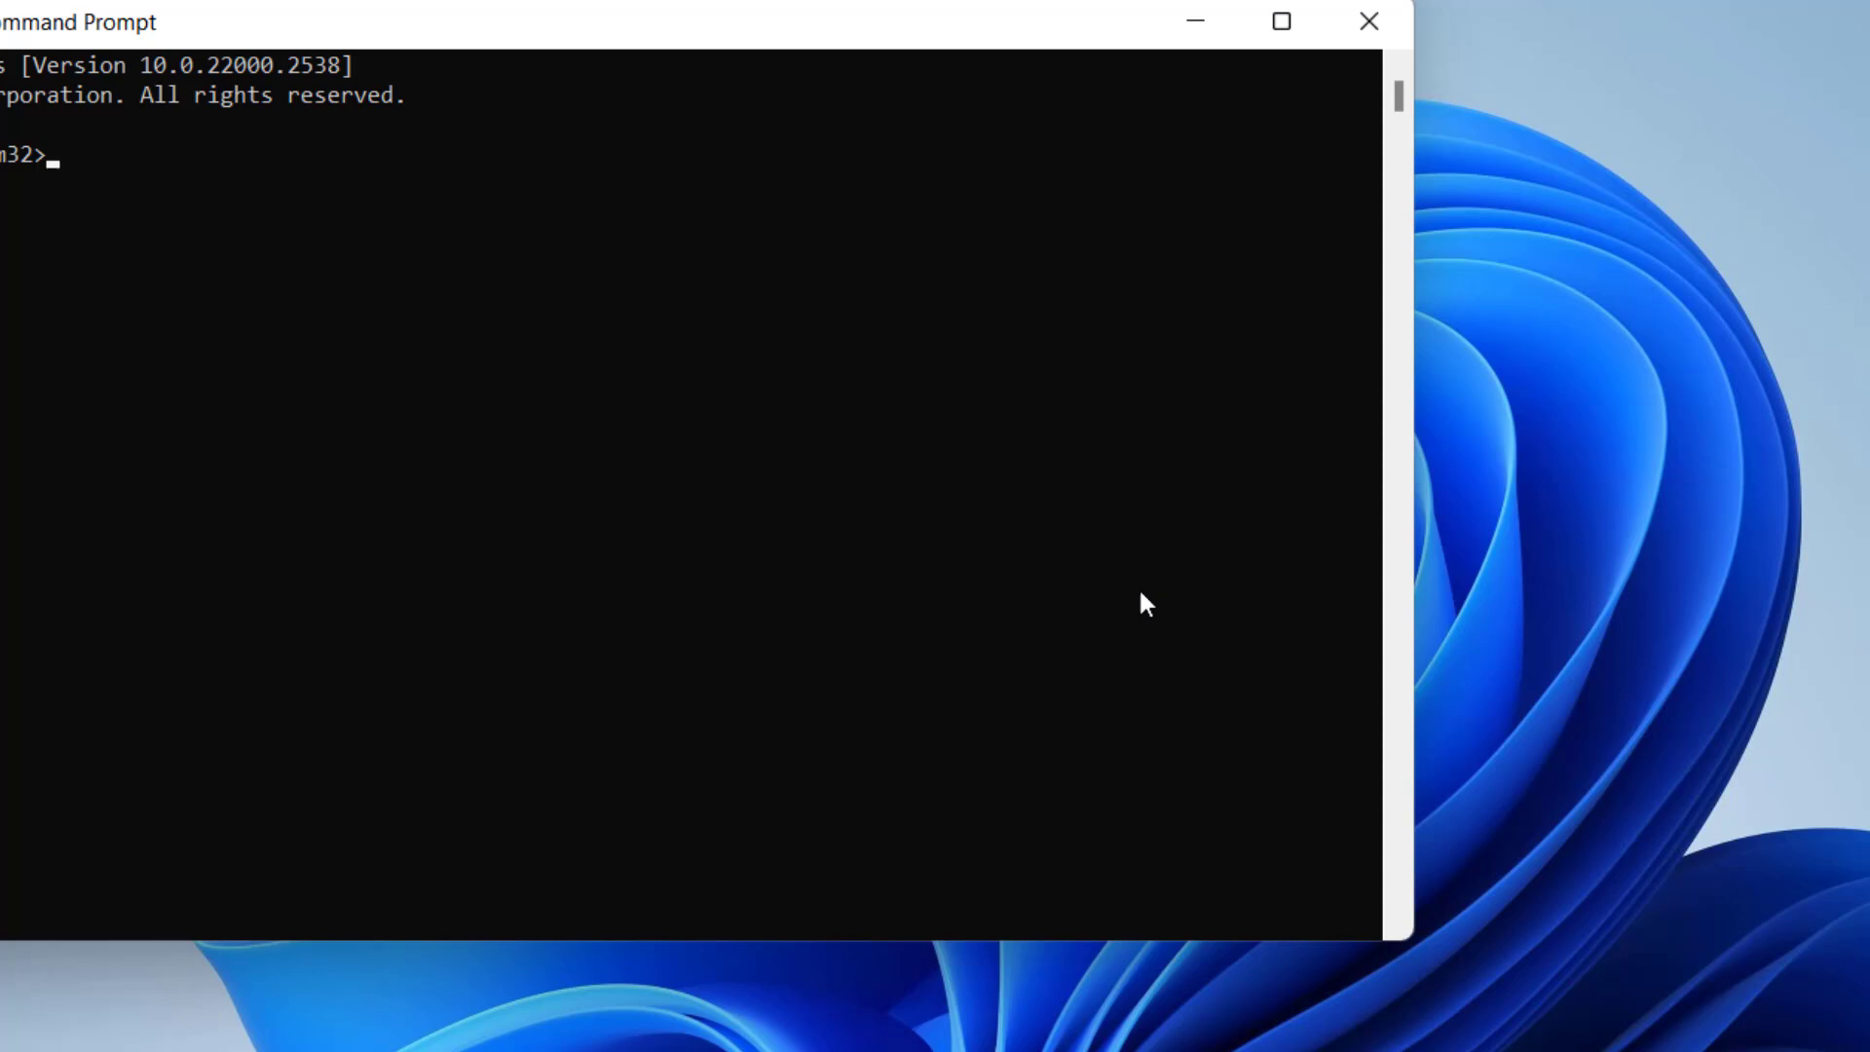
type("sfc")
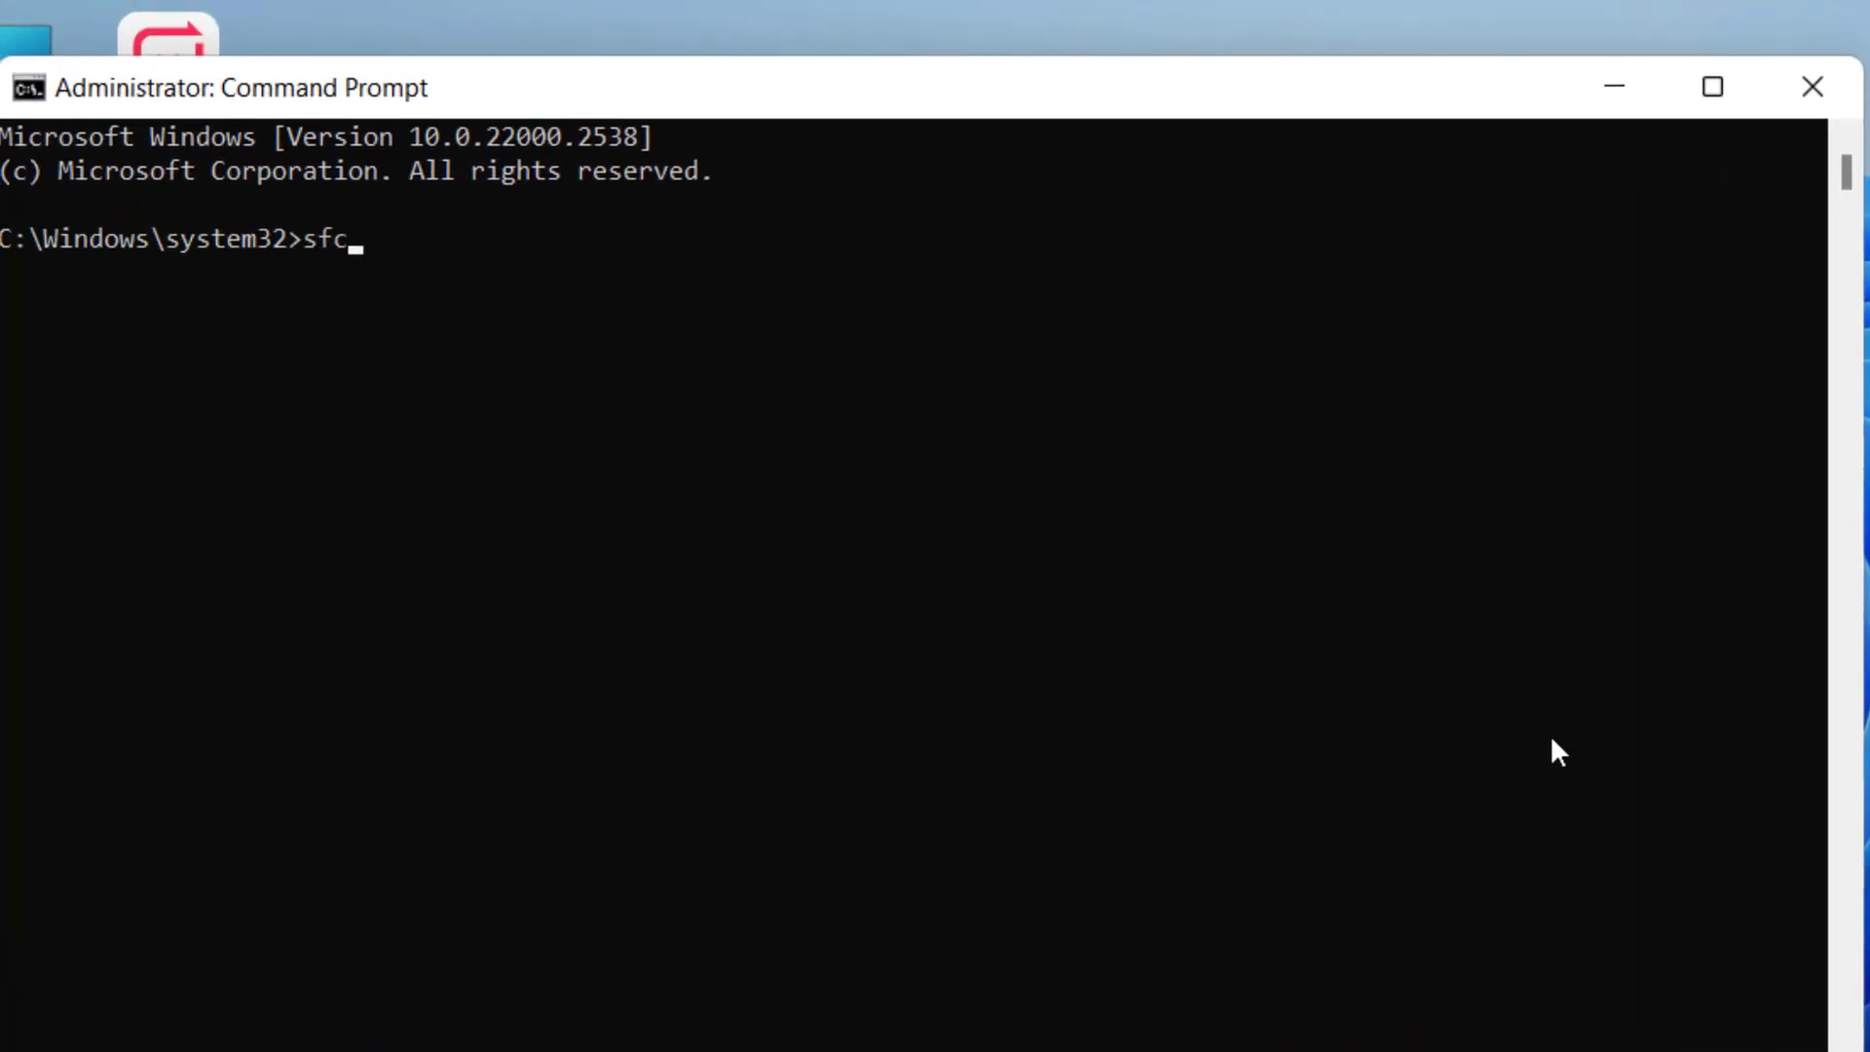
type(" /")
type("scannow")
left_click(1810, 88)
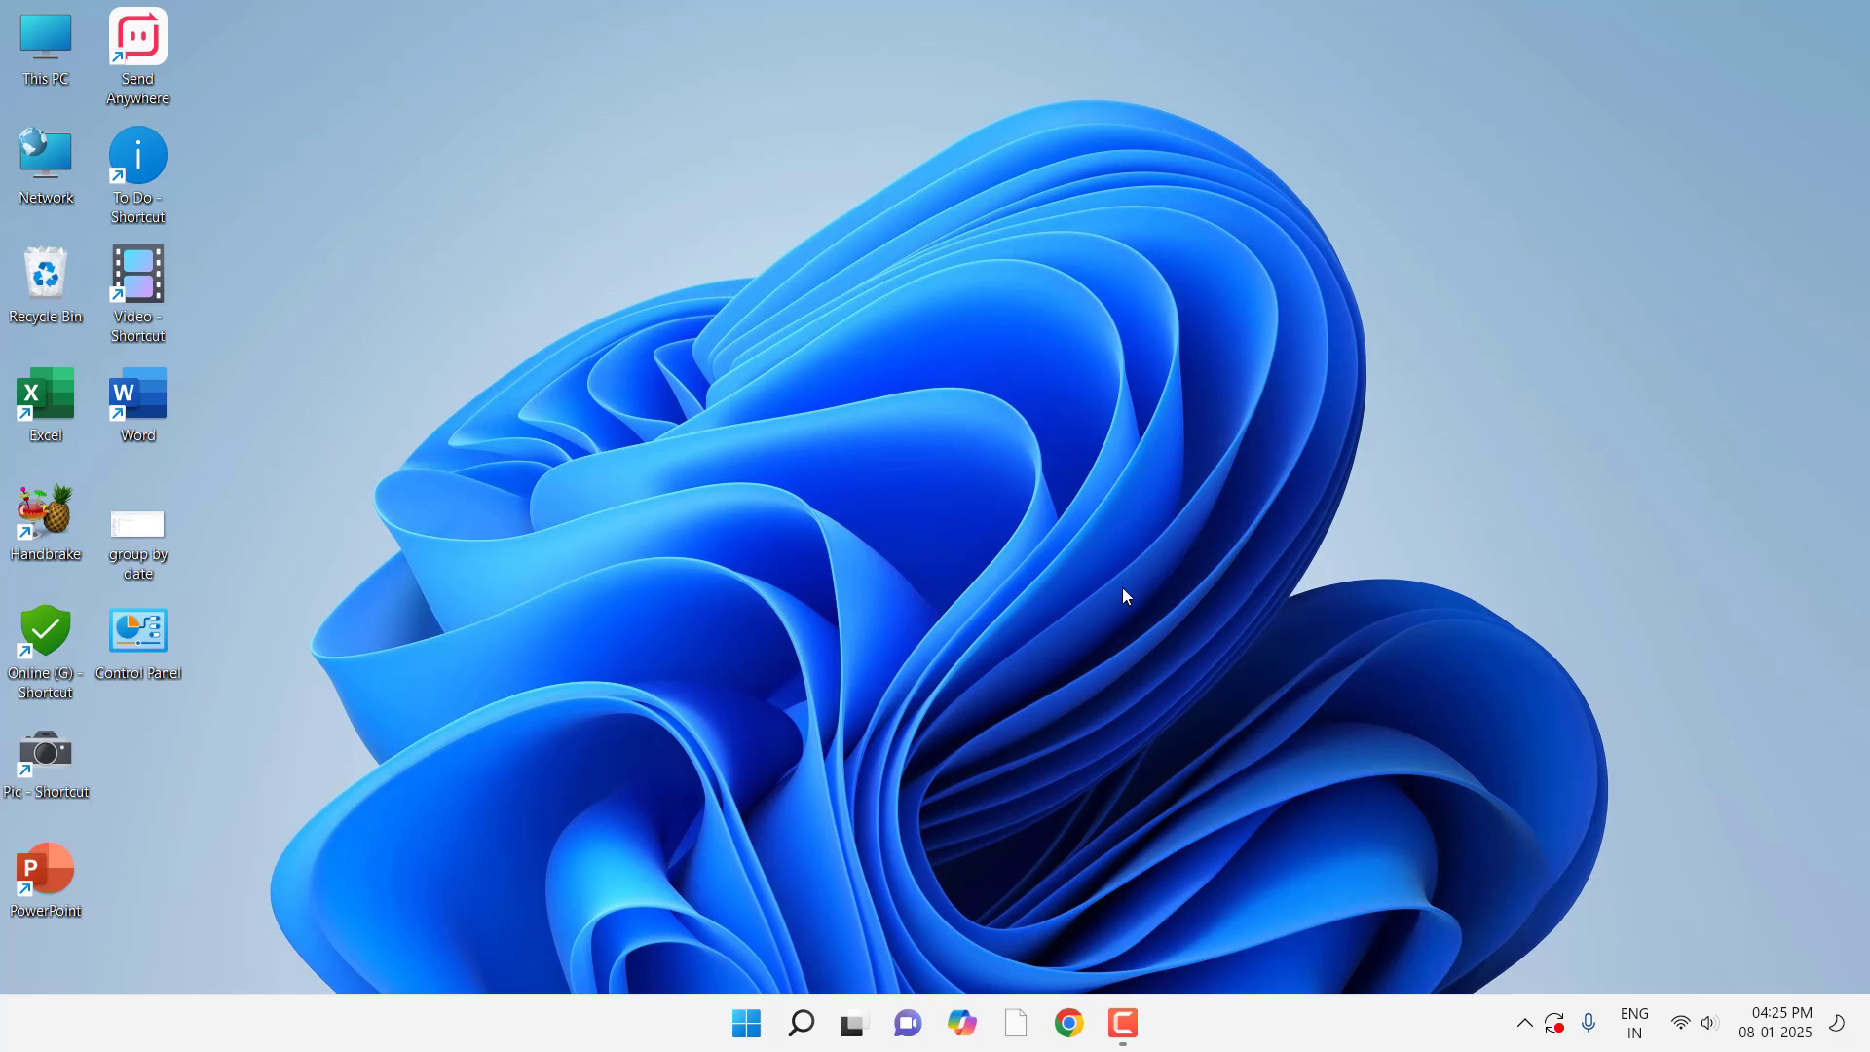
left_click(1138, 1020)
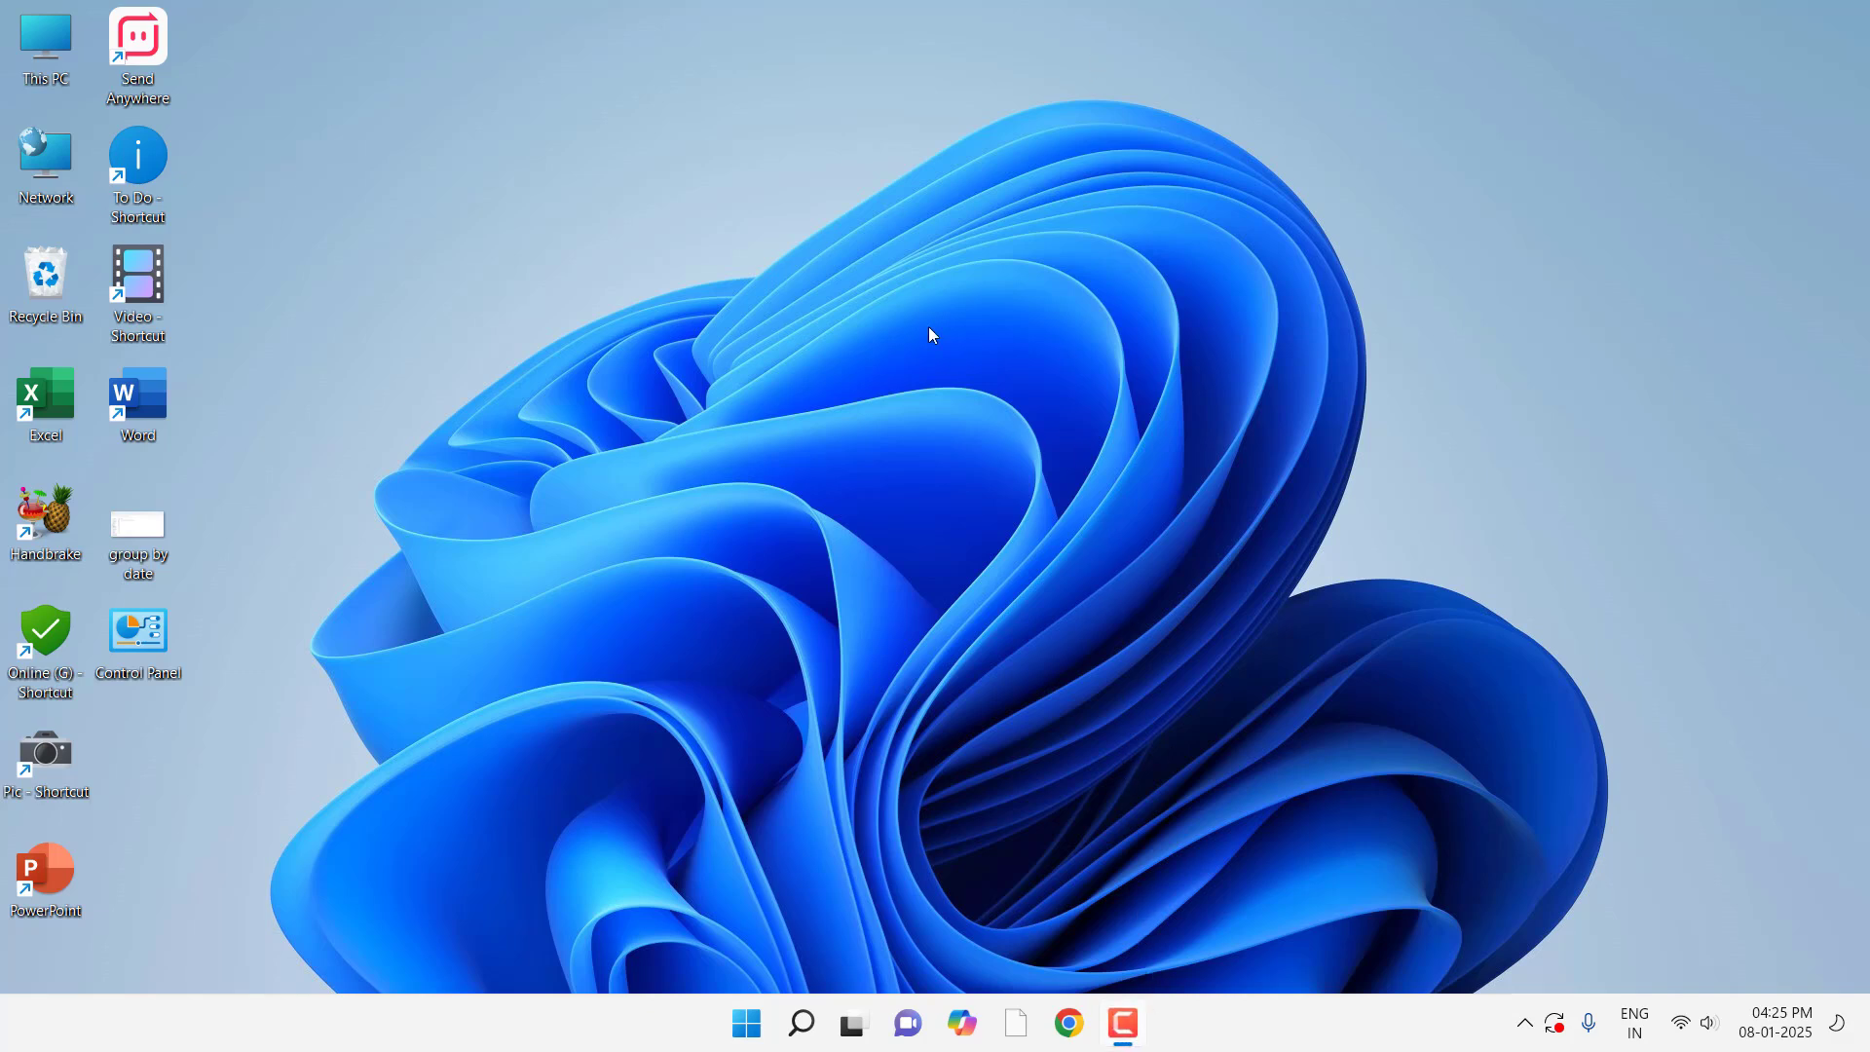